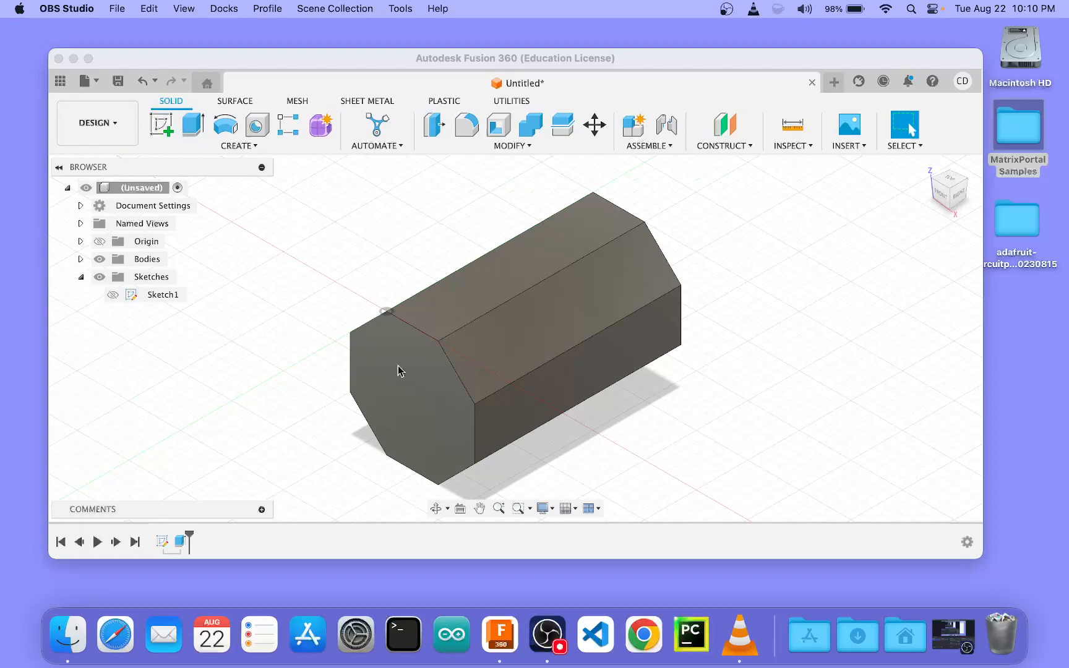
pyautogui.click(164, 128)
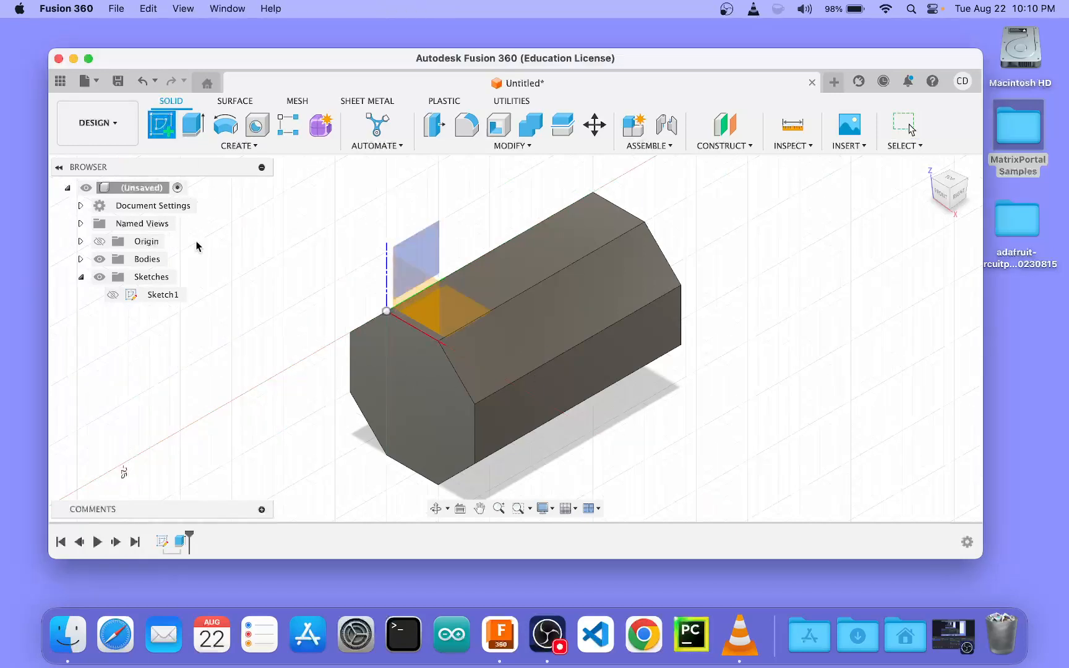
pyautogui.click(440, 413)
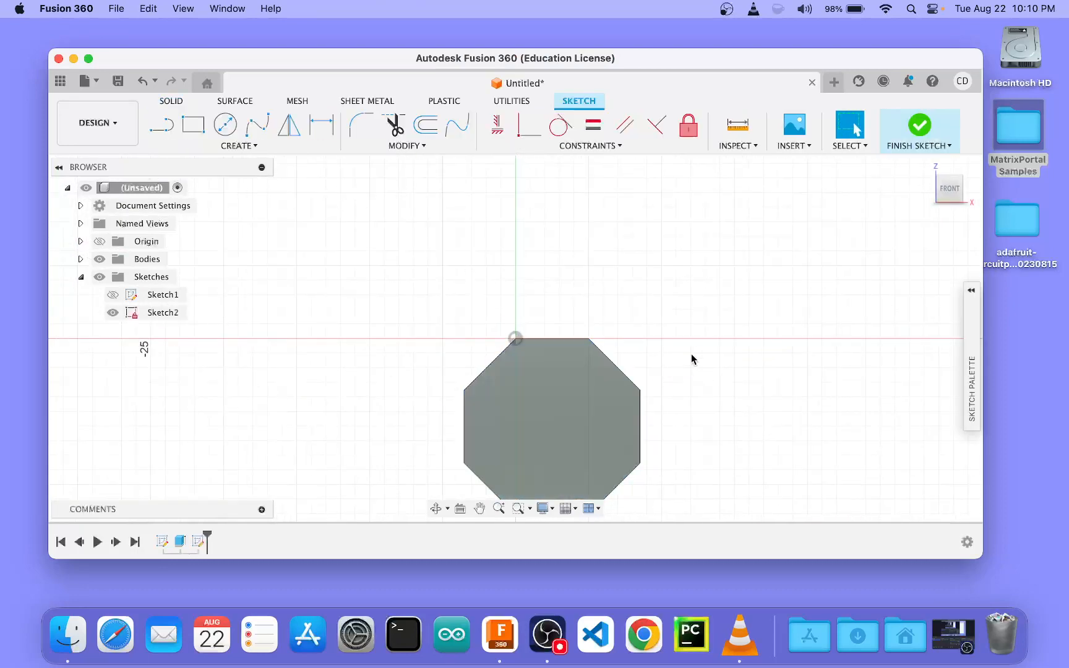
pyautogui.moveTo(691, 358); pyautogui.dragTo(673, 272, button='middle')
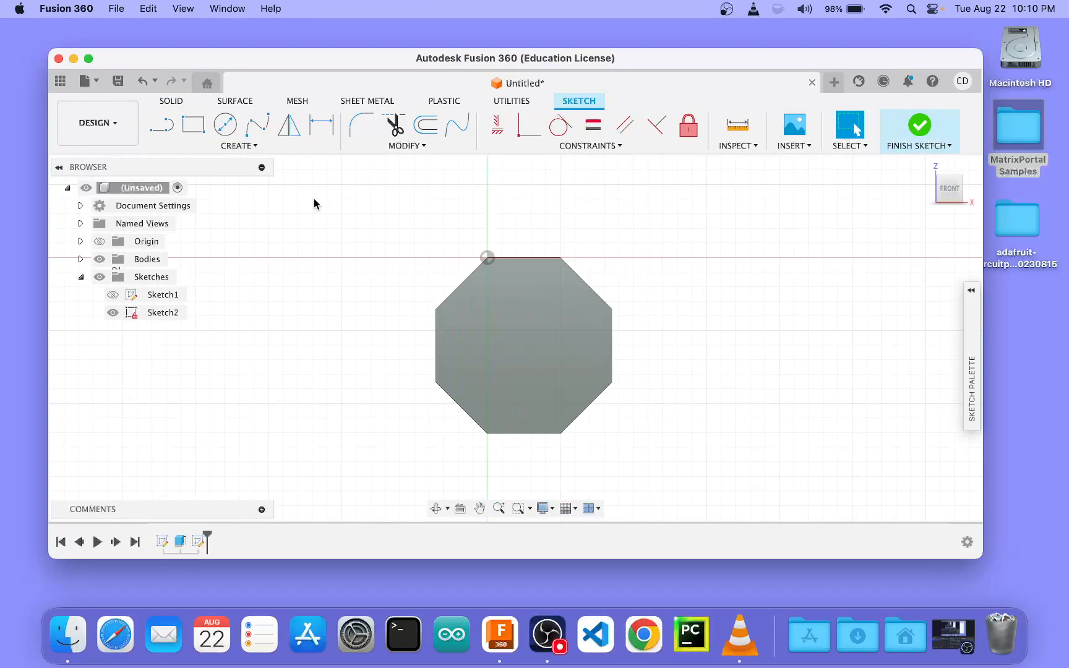
pyautogui.press('super+z')
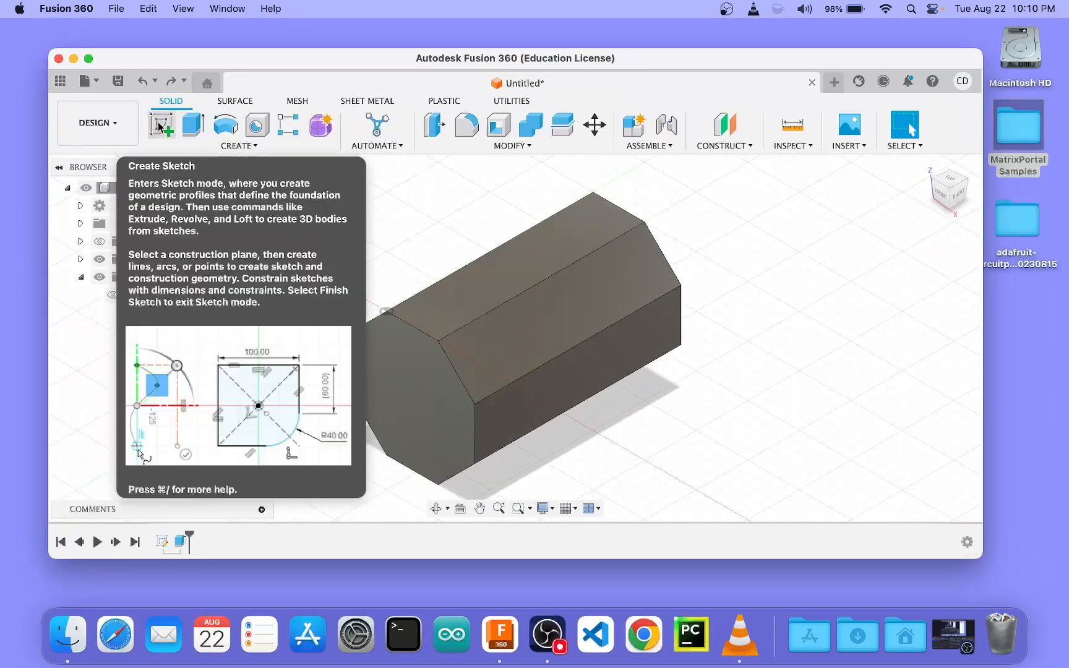
# Step: Create a sketch on the prism's front octagonal face and draw a 5 mm diameter circle at the face's centre
pyautogui.click(160, 127)
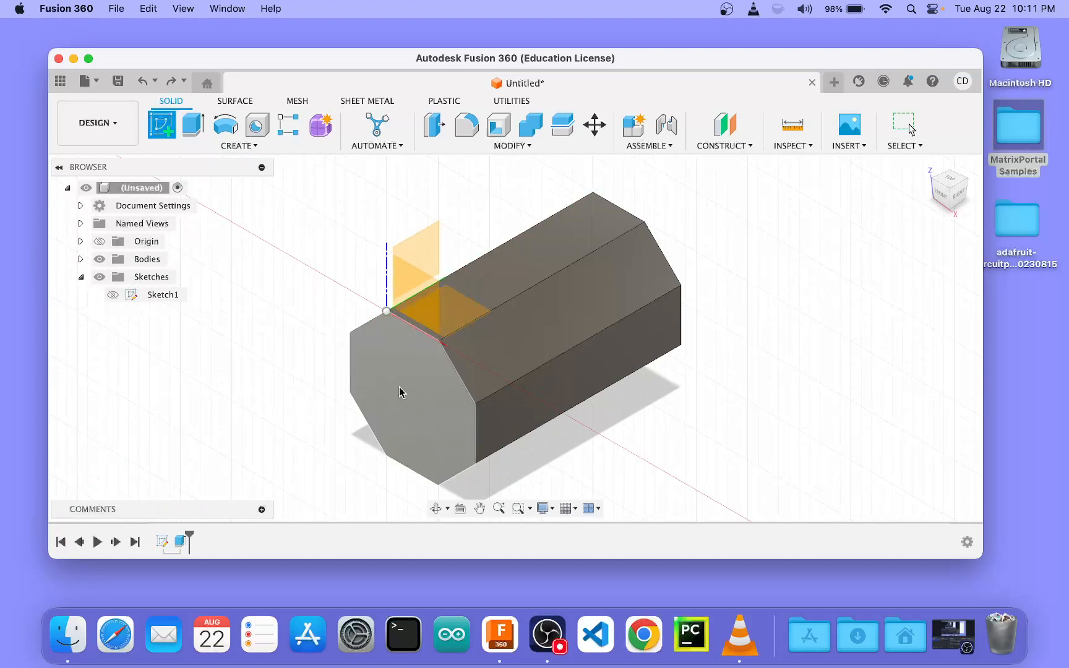
pyautogui.click(411, 404)
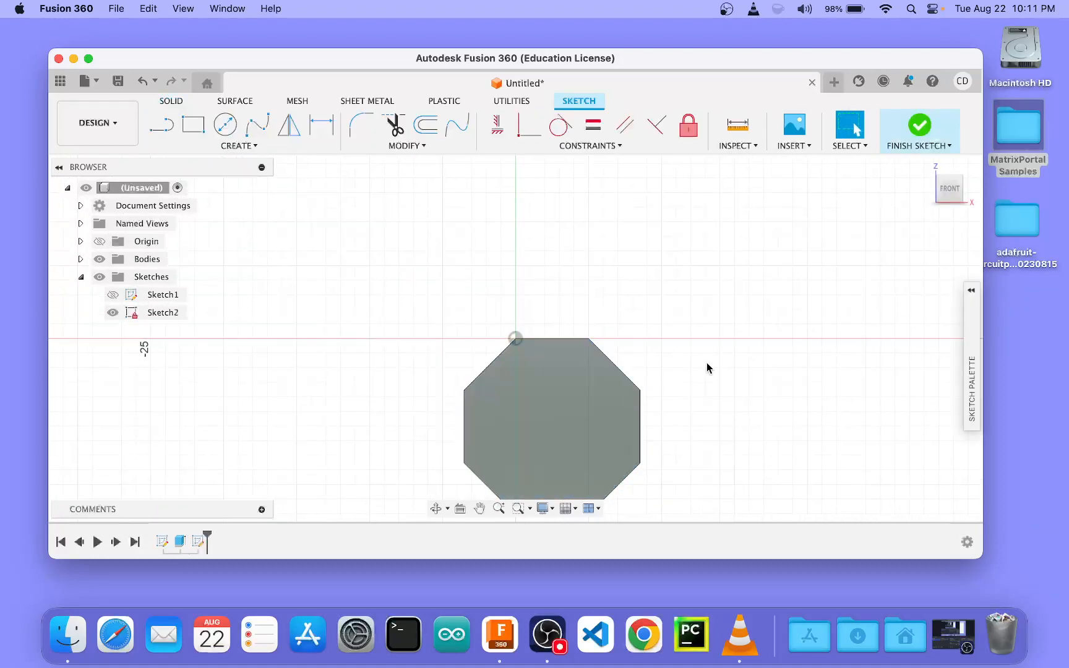
pyautogui.moveTo(706, 363); pyautogui.dragTo(695, 257, button='middle')
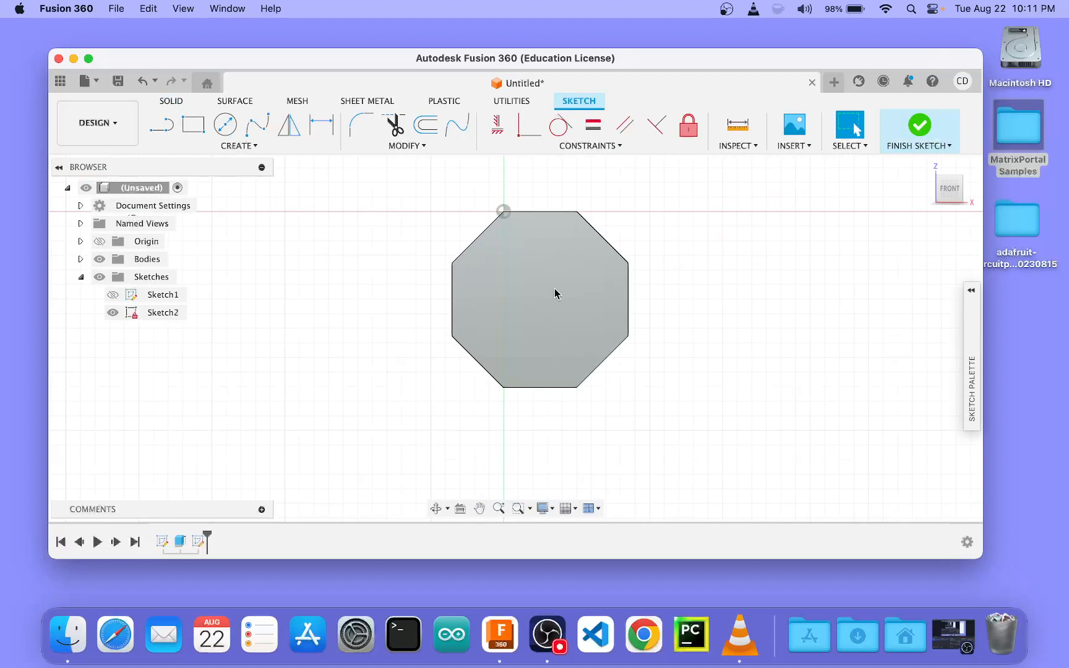
pyautogui.press('c')
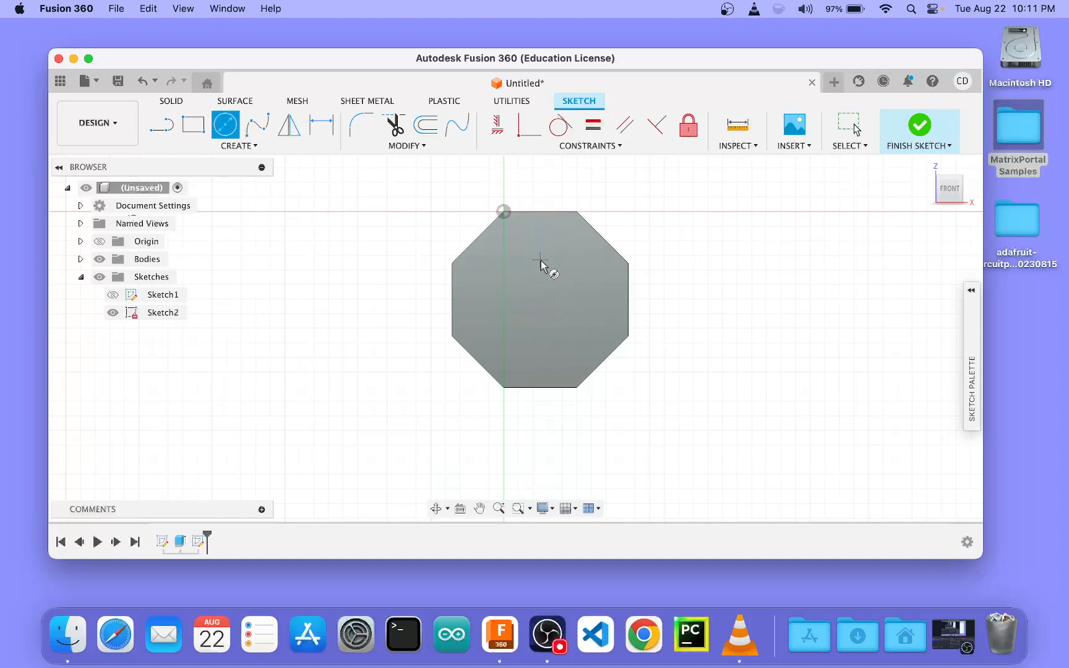
pyautogui.click(541, 300)
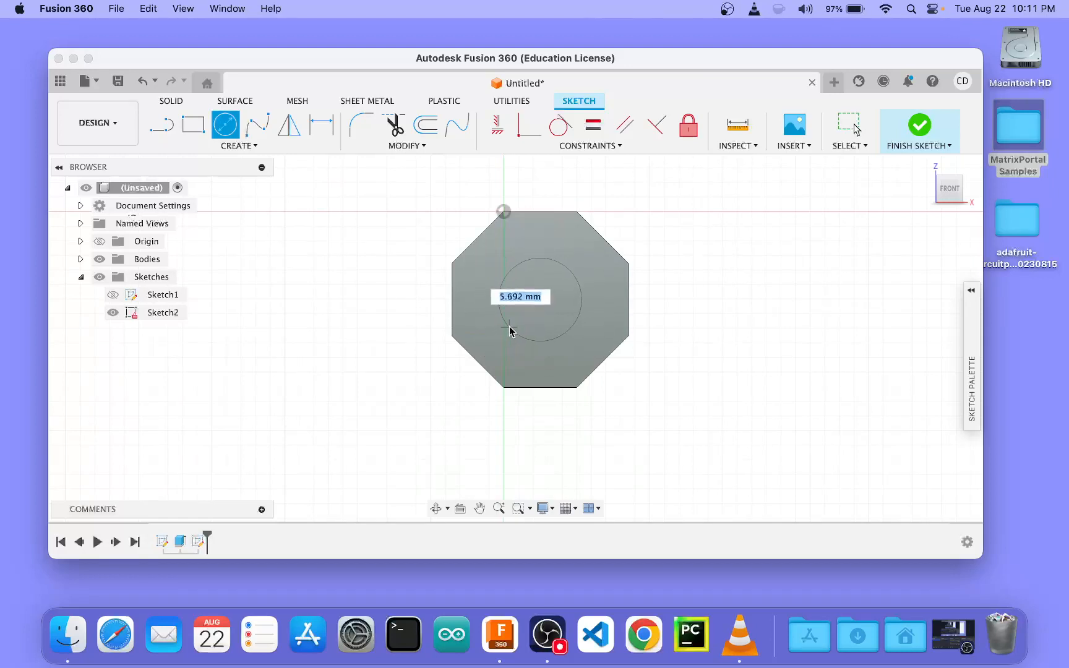
pyautogui.write('5')
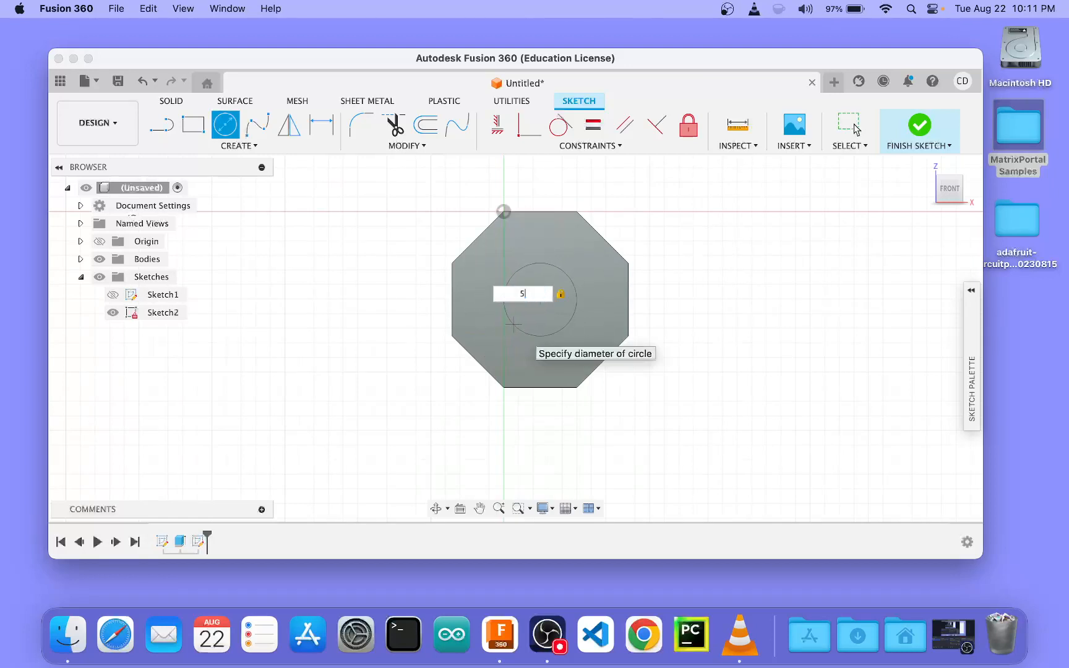
pyautogui.press('Return')
pyautogui.press('Escape')
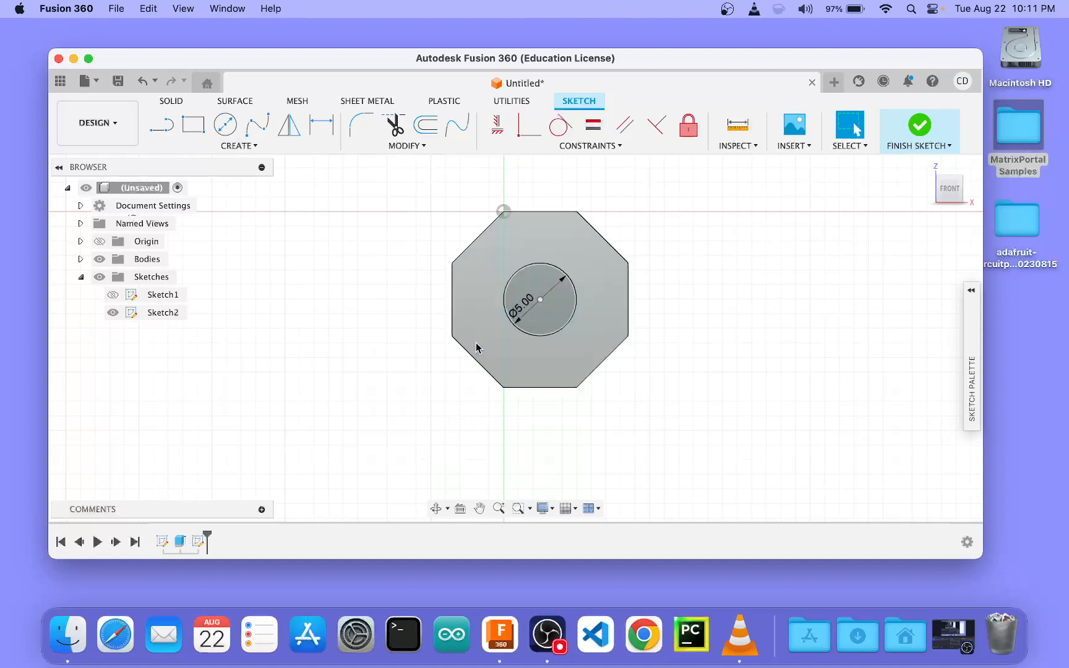
pyautogui.press('r')
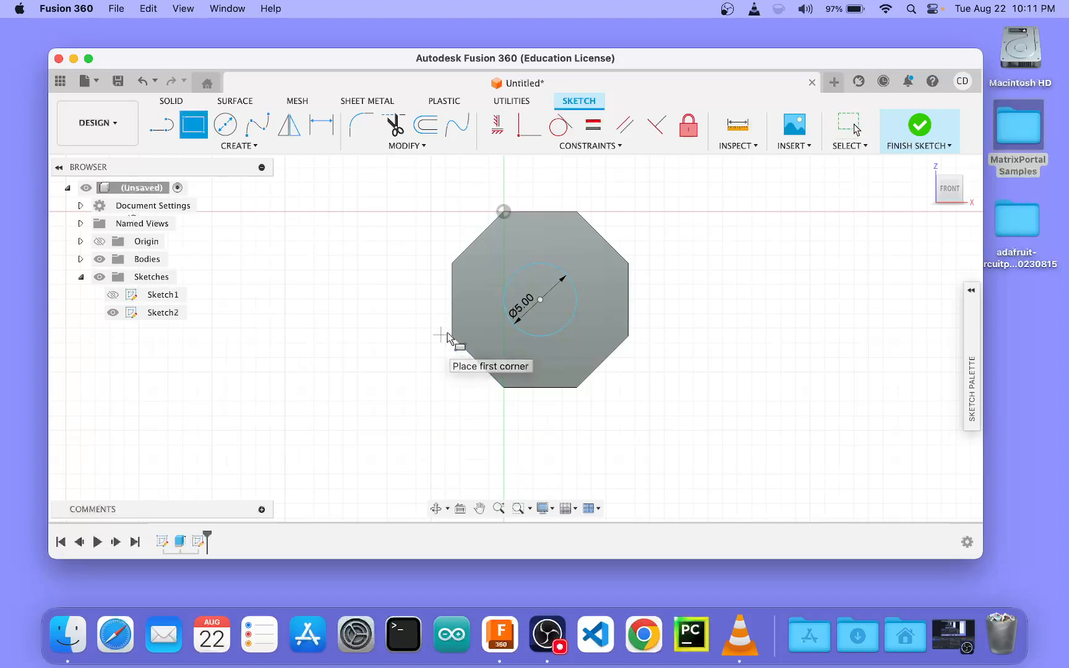
pyautogui.click(541, 300)
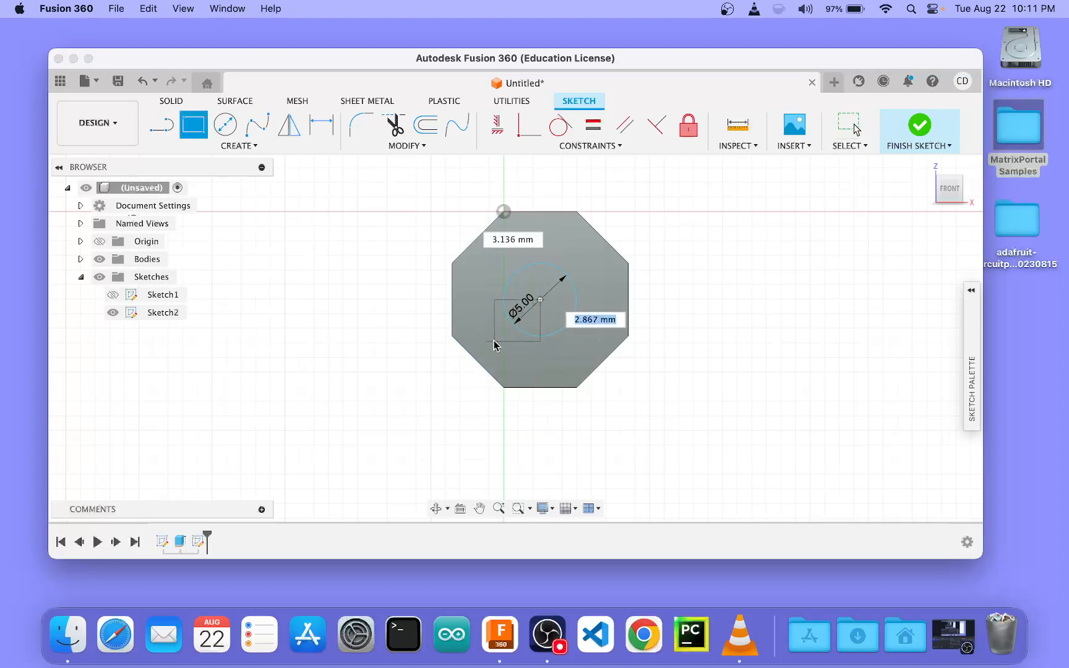
pyautogui.press('Escape')
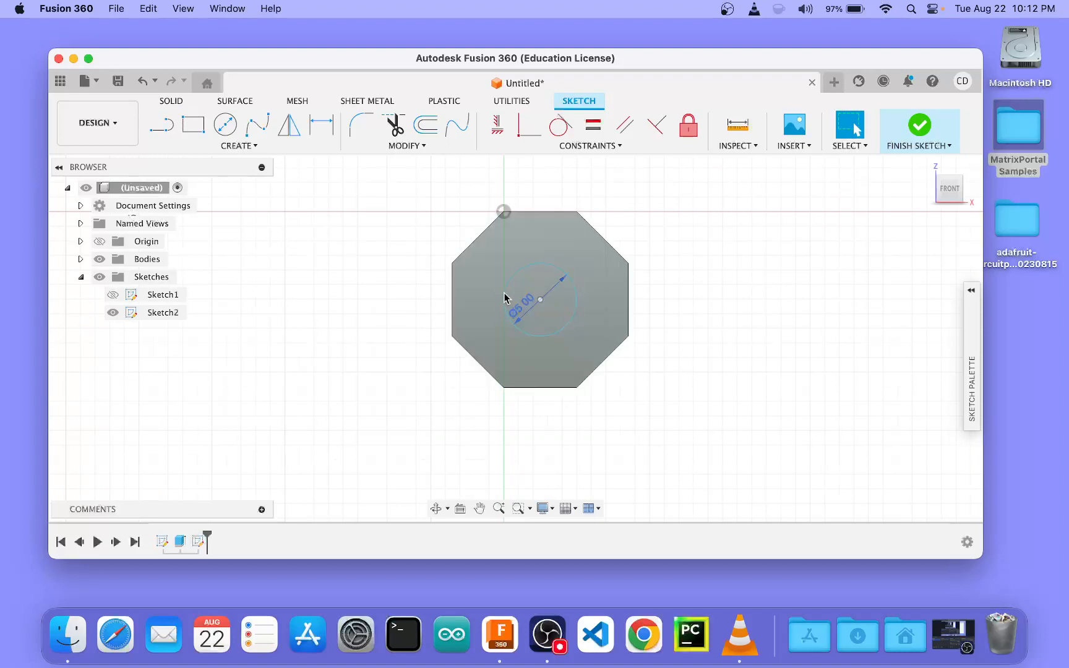
# Step: Draw a 7 mm by 7 mm center rectangle around the circle's centre point and finish the sketch
pyautogui.click(254, 147)
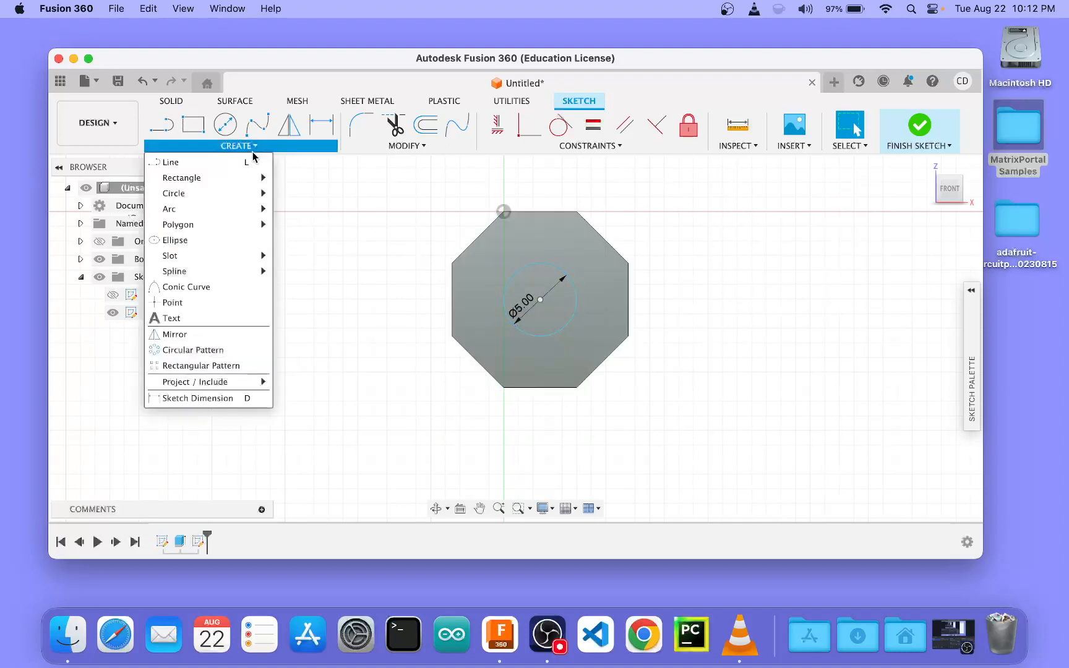
pyautogui.moveTo(239, 178)
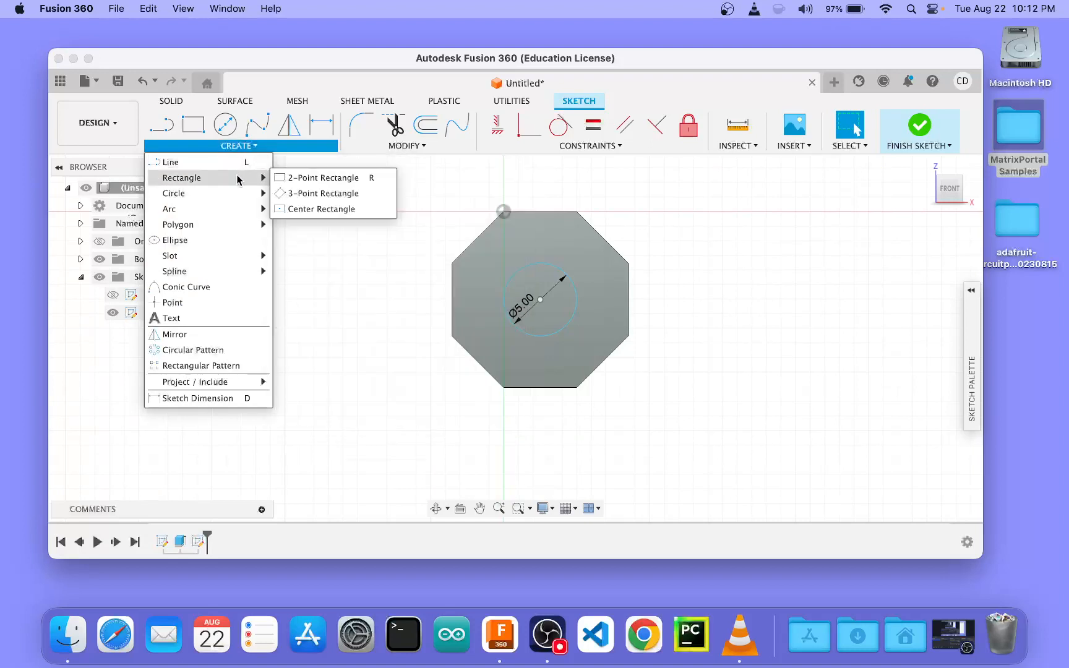
pyautogui.click(309, 210)
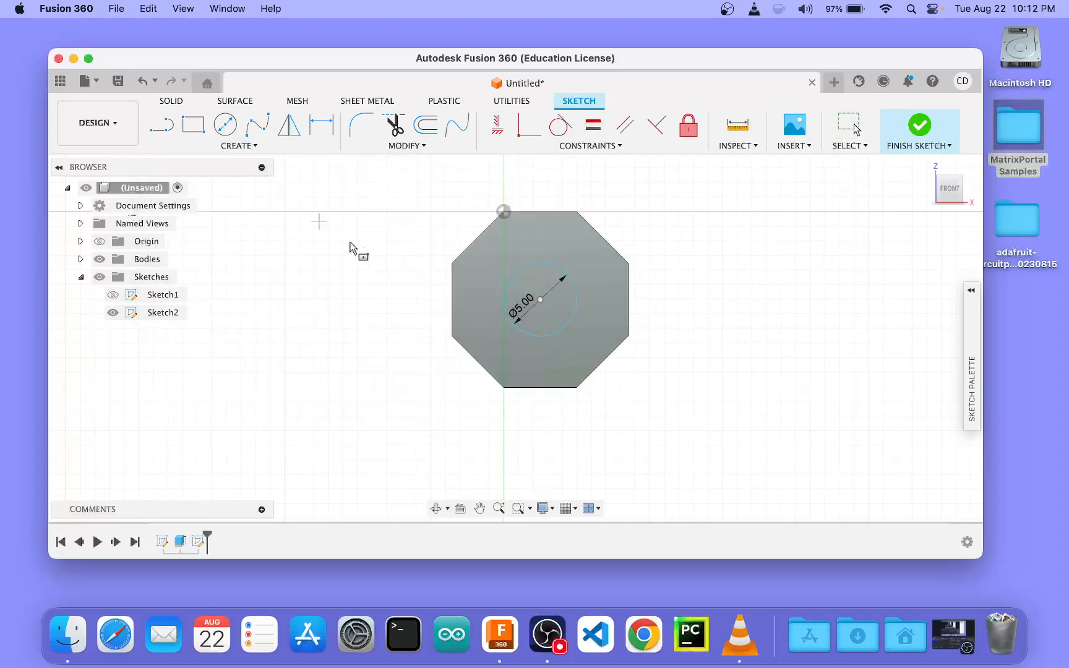
pyautogui.click(539, 300)
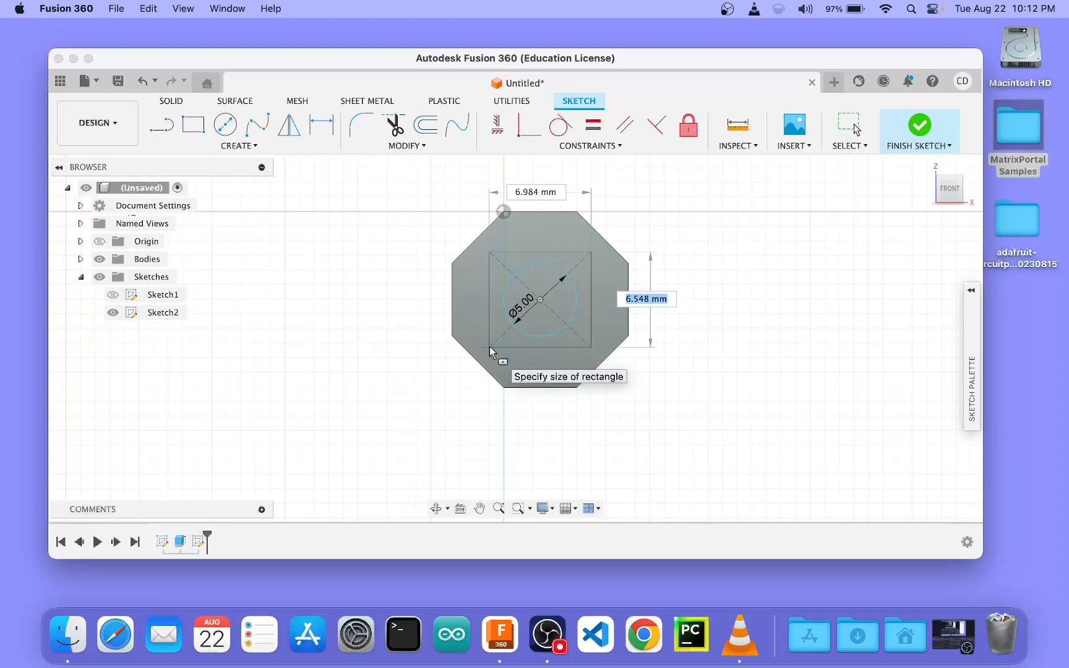
pyautogui.write('7')
pyautogui.press('Tab')
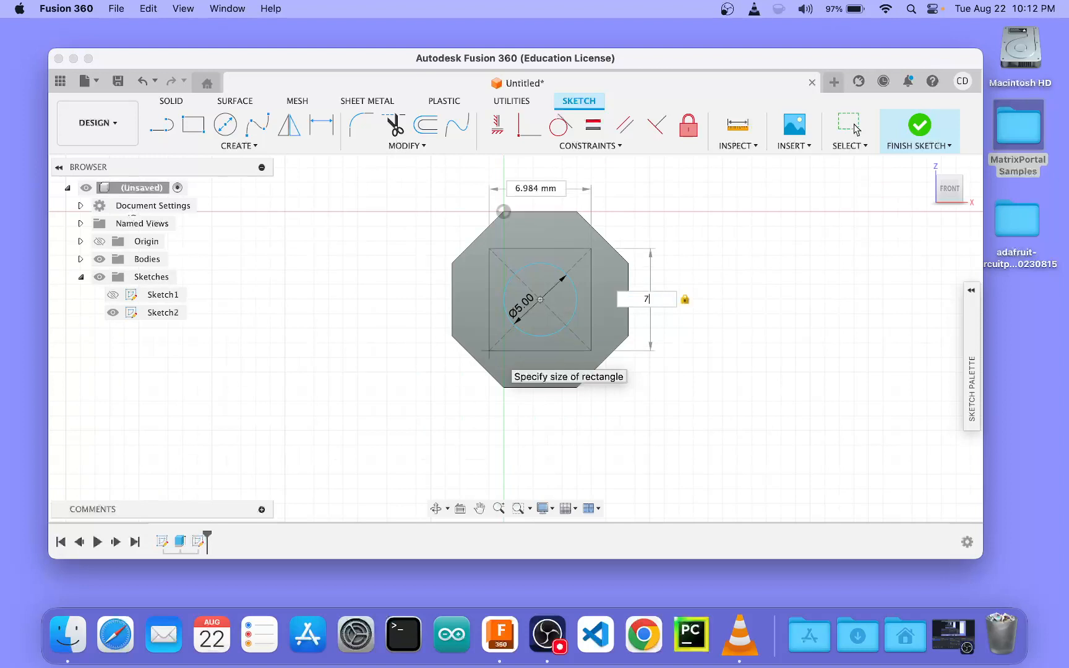
pyautogui.write('7')
pyautogui.press('Tab')
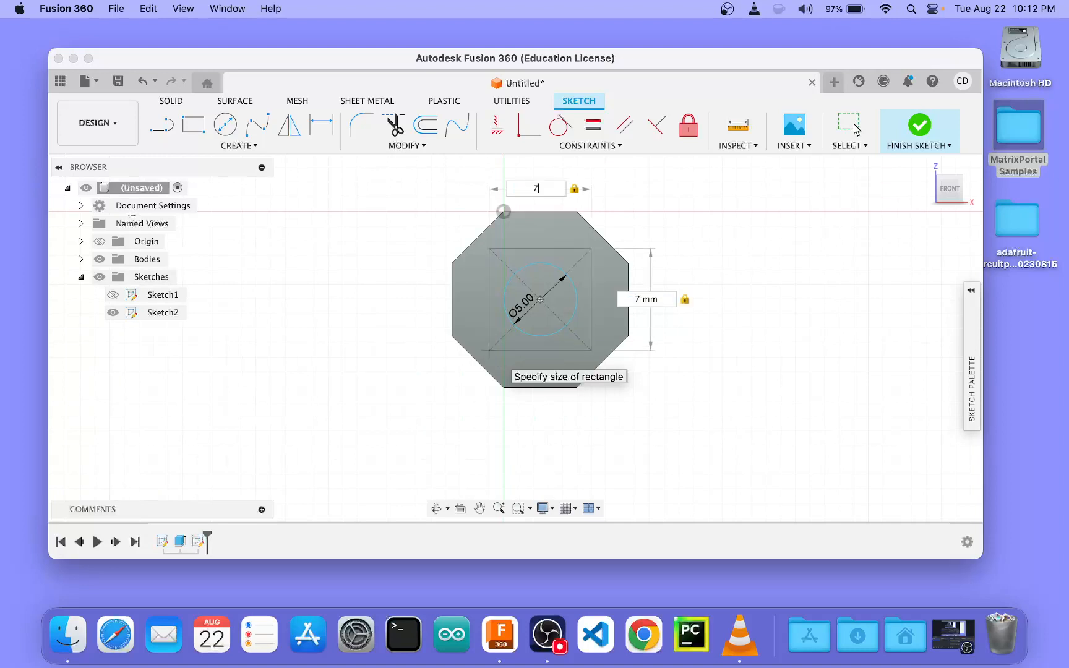
pyautogui.press('Return')
pyautogui.press('Escape')
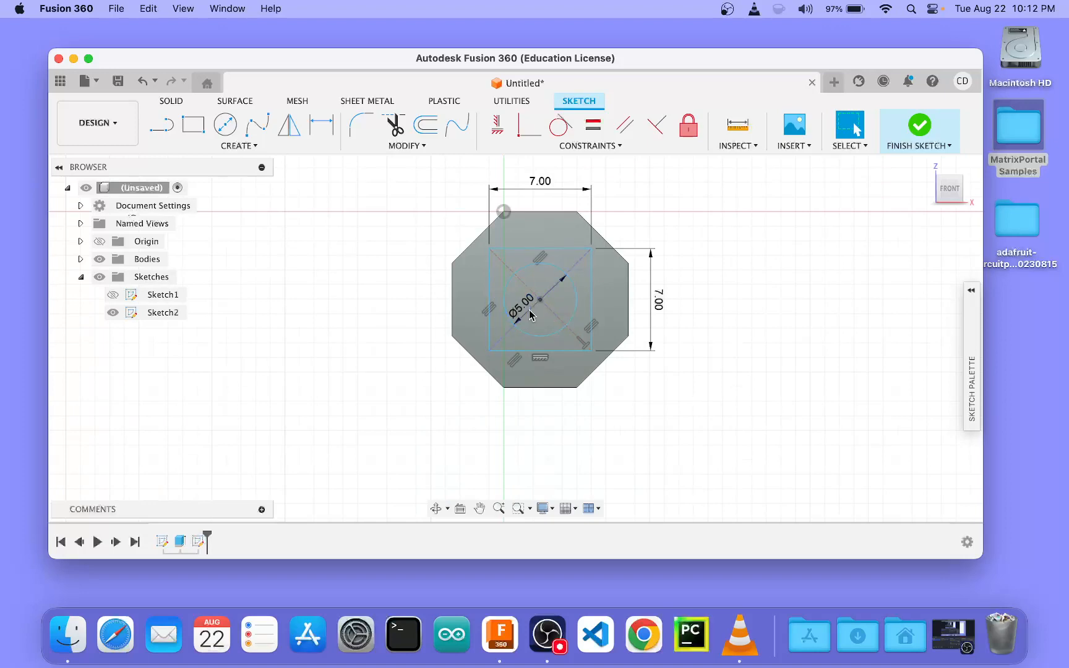
pyautogui.click(919, 126)
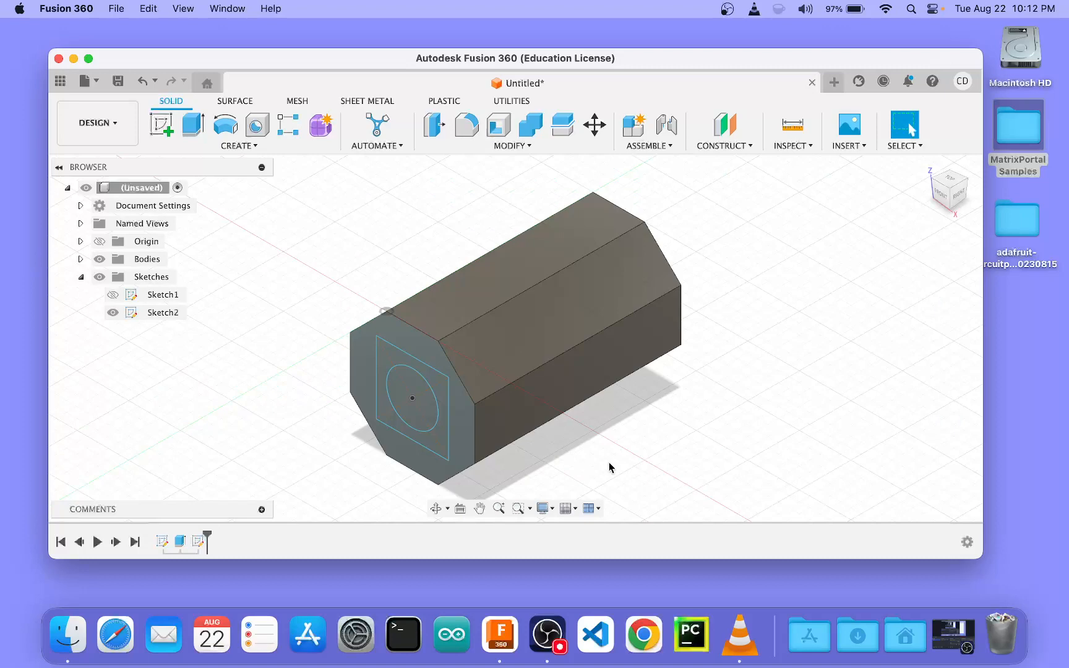
# Step: Extrude the circle profile 10 mm outward from the octagonal face with Press Pull
pyautogui.press('q')
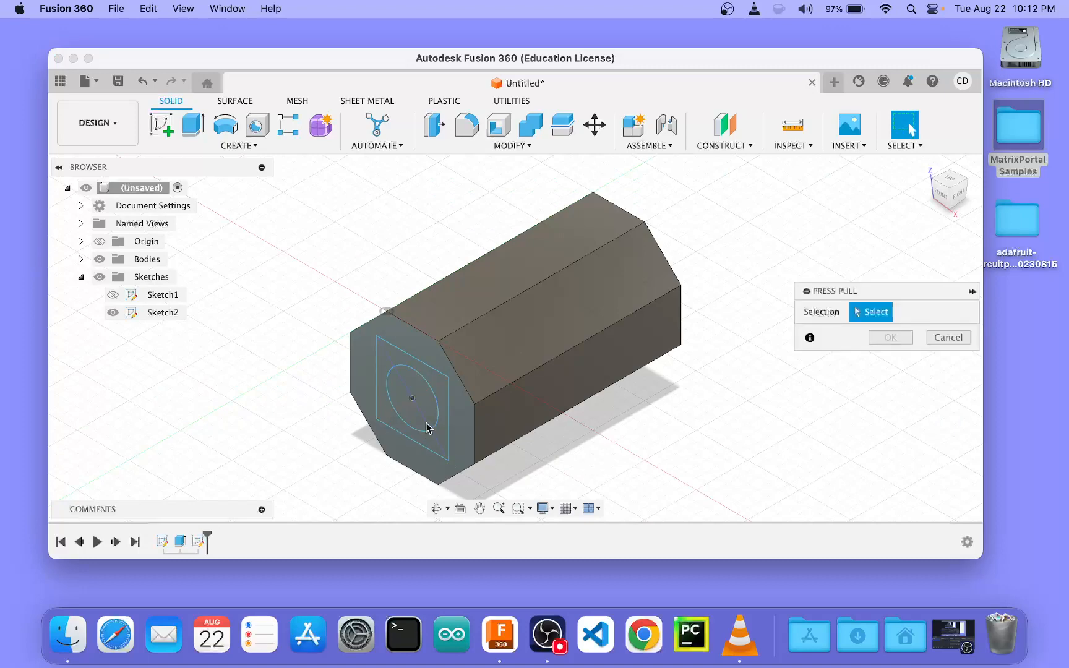
pyautogui.click(427, 423)
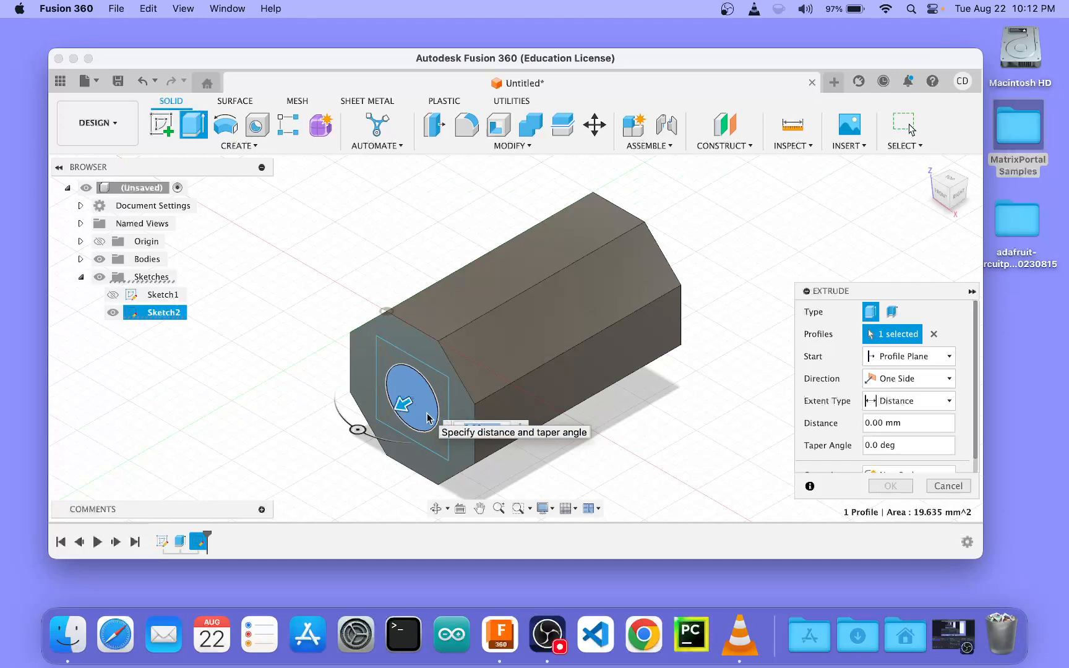
pyautogui.write('10')
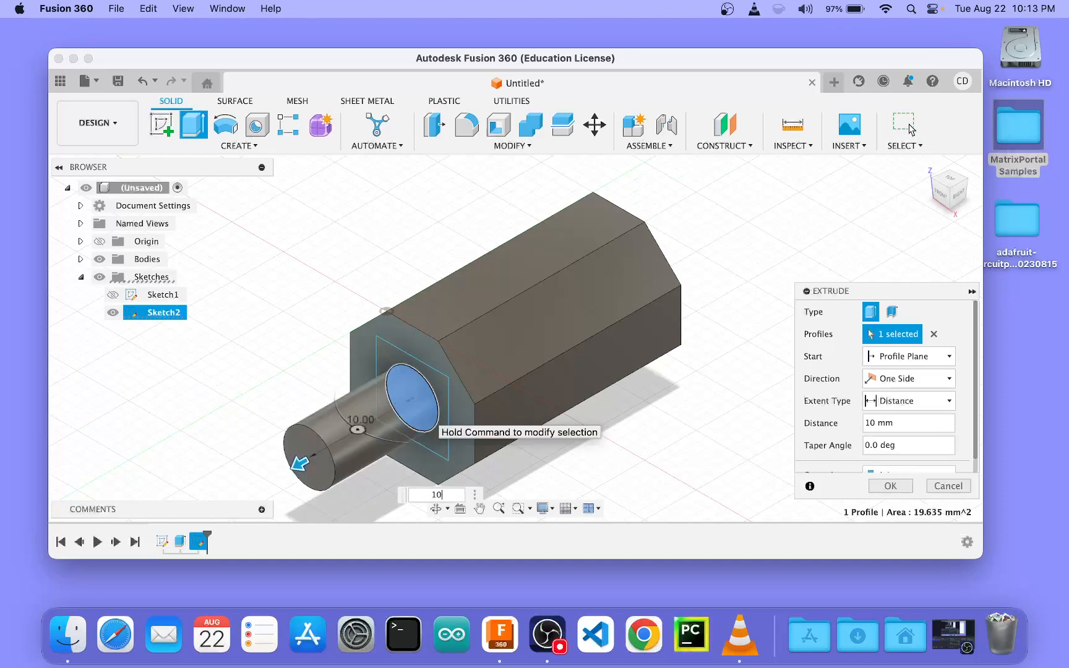
pyautogui.press('Return')
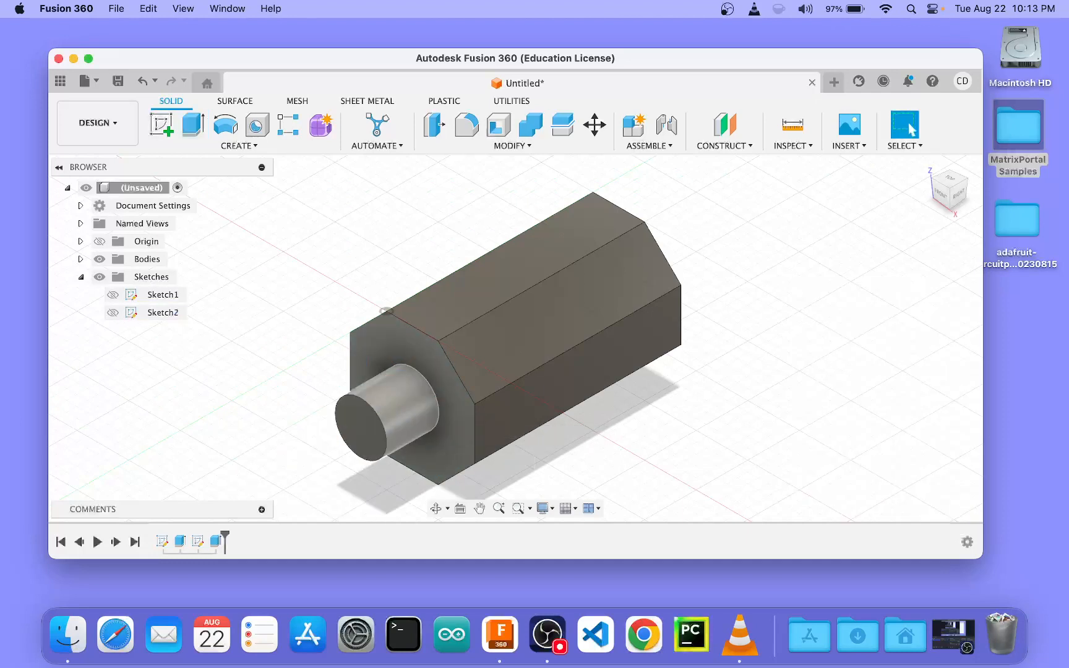
pyautogui.scroll(-3, 312, 332)
pyautogui.scroll(3, 313, 332)
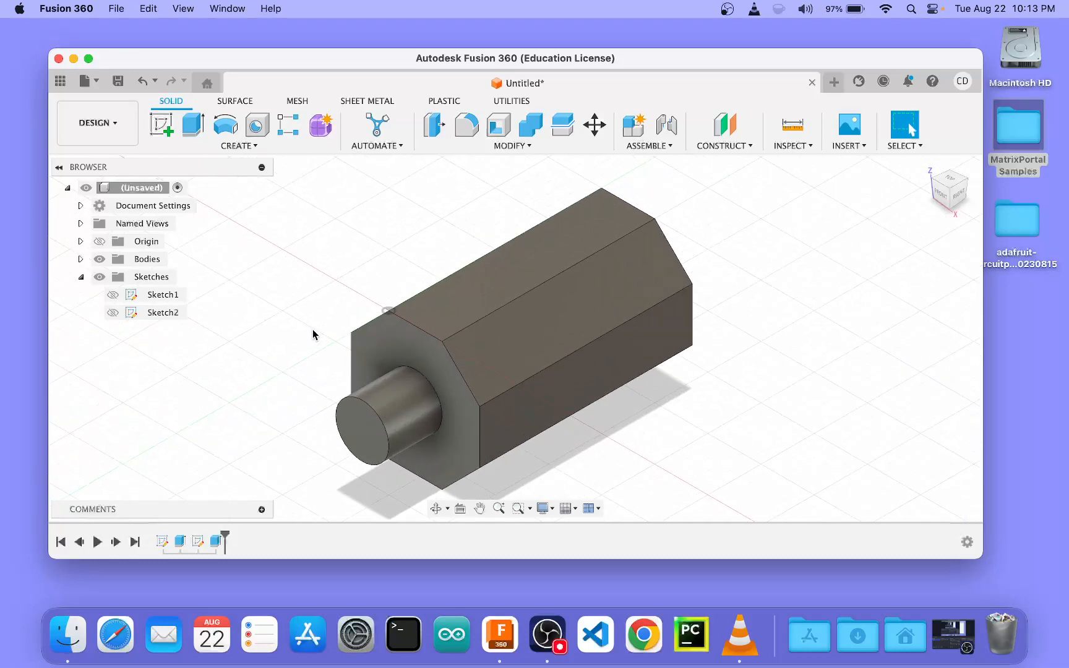
pyautogui.keyDown('shift'); pyautogui.moveTo(345, 290); pyautogui.dragTo(381, 317, button='middle'); pyautogui.keyUp('shift')
pyautogui.moveTo(704, 358); pyautogui.dragTo(671, 268, button='middle')
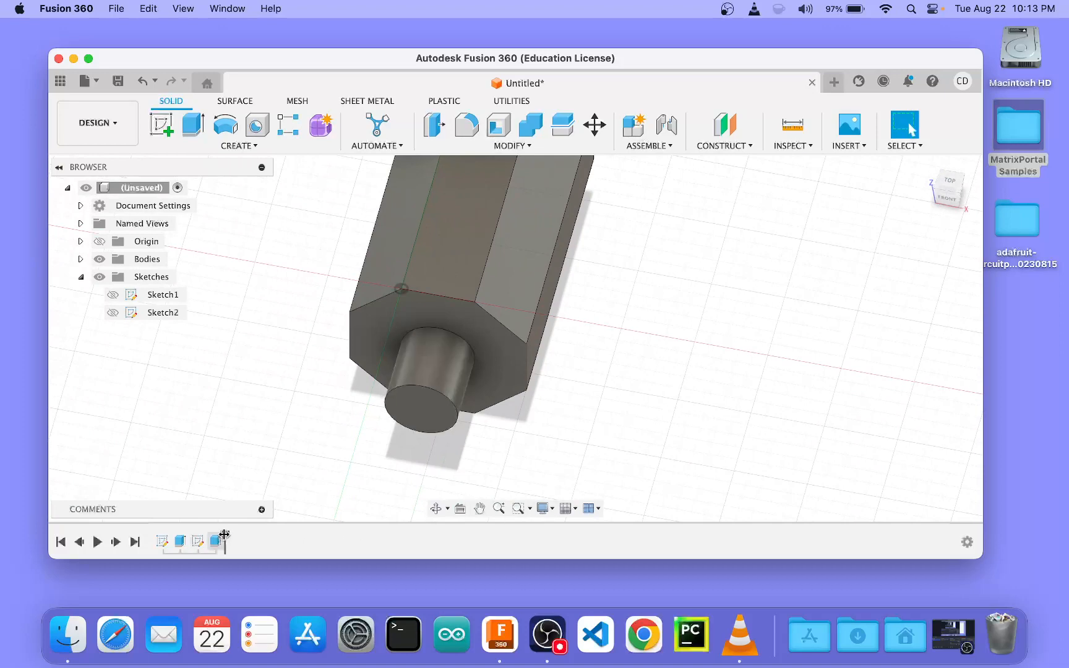
# Step: Undo the outward extrusion of the circle
pyautogui.moveTo(224, 535)
pyautogui.mouseDown()
pyautogui.moveTo(205, 535)
pyautogui.moveTo(243, 532)
pyautogui.mouseUp()
pyautogui.press('super+z')
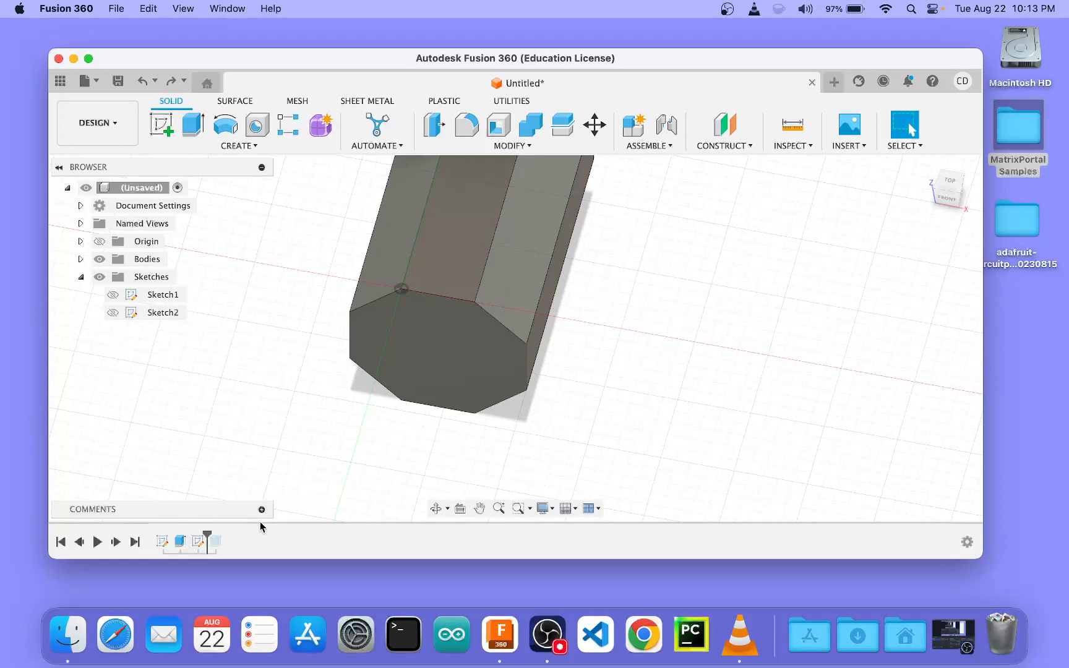
pyautogui.press('super+y')
pyautogui.press('super+z')
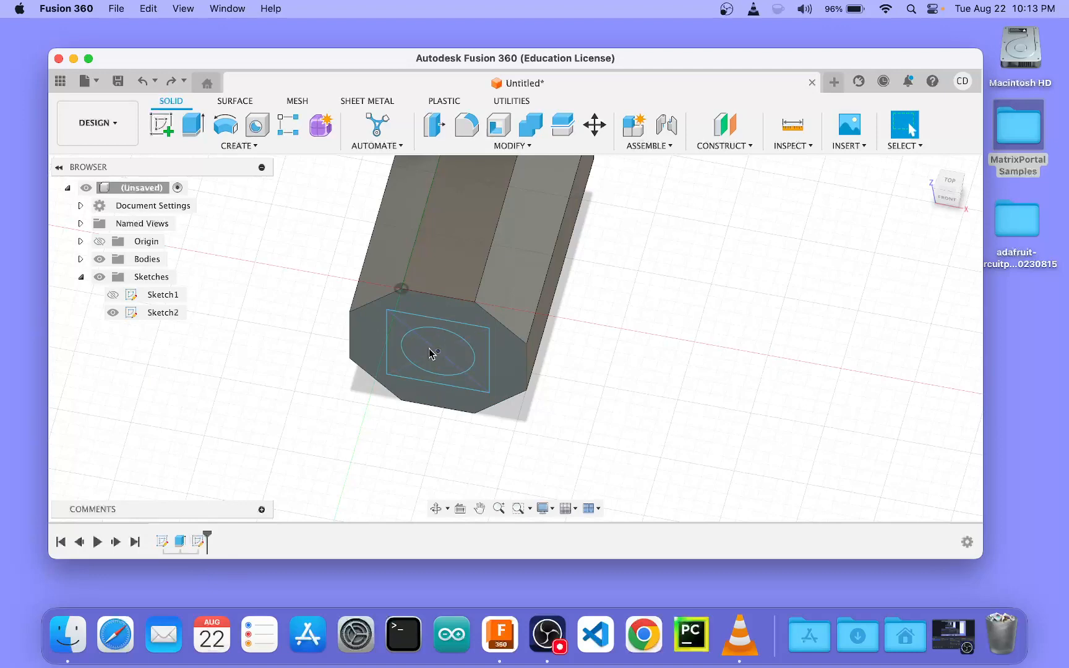
# Step: Cut a round hole into the octagonal prism by extruding the circle profile -20 mm with Press Pull
pyautogui.moveTo(672, 222); pyautogui.dragTo(614, 445, button='middle')
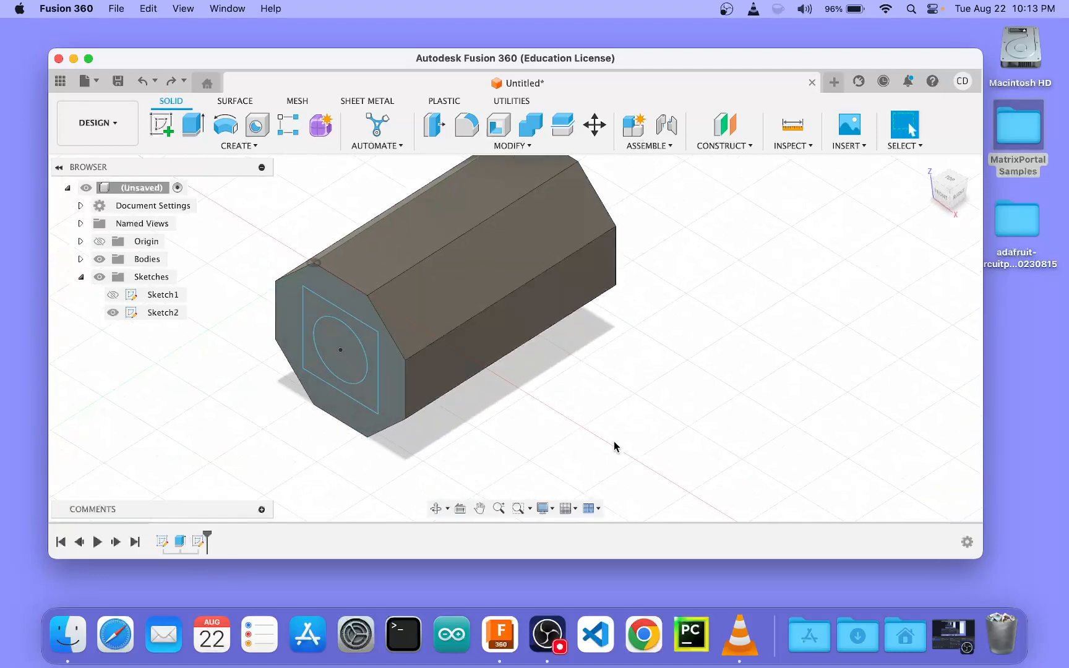
pyautogui.press('q')
pyautogui.click(353, 363)
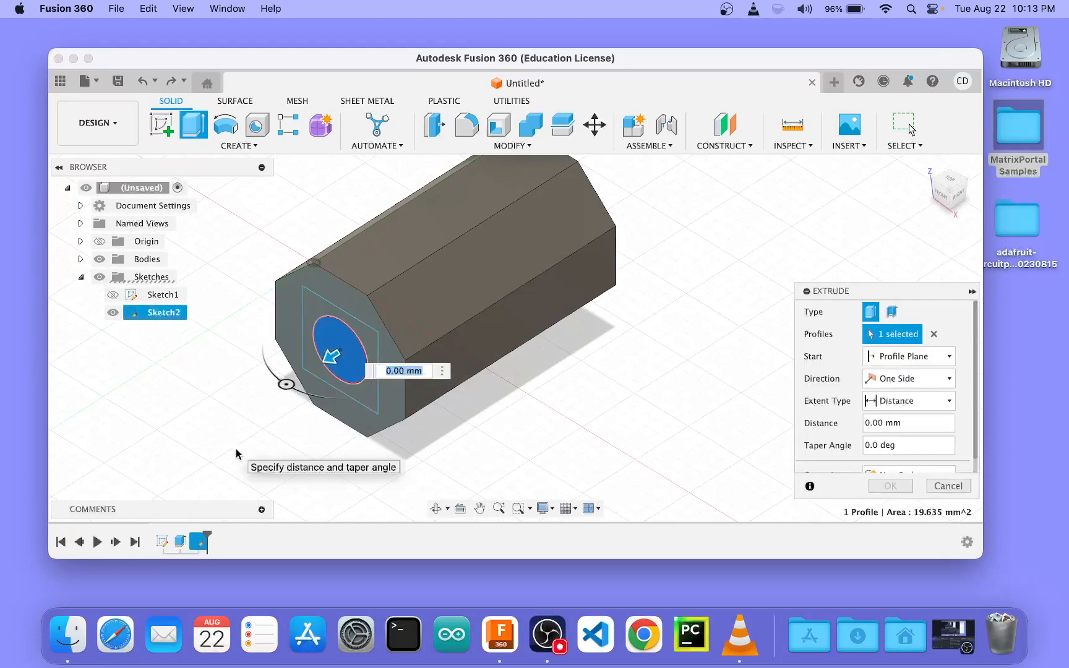
pyautogui.write('5')
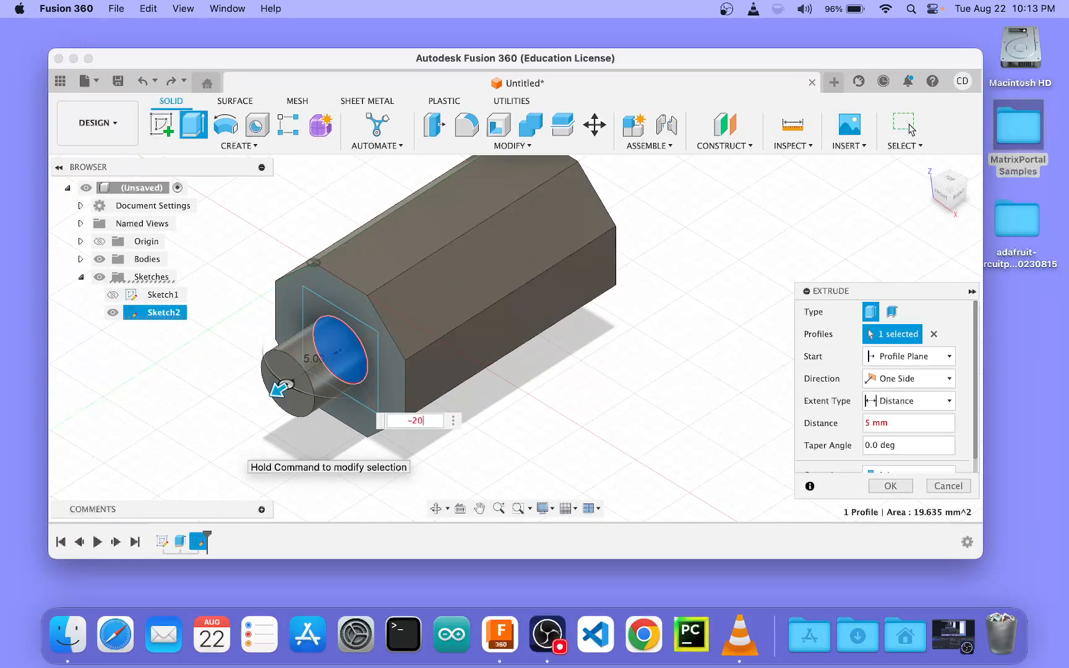
pyautogui.press('Return')
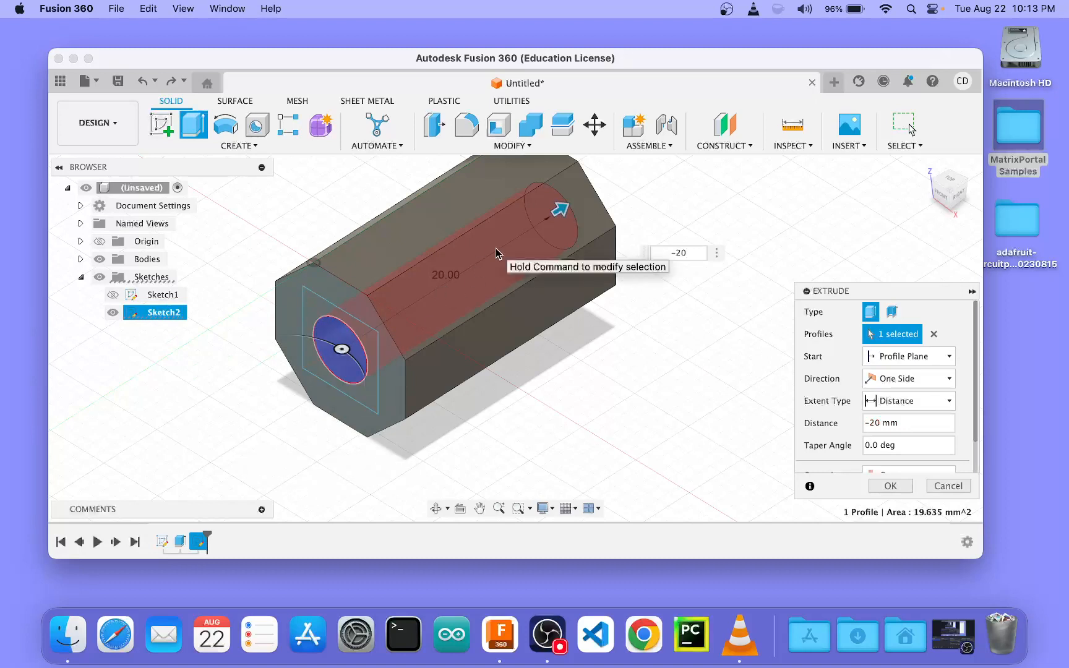
pyautogui.press('Return')
pyautogui.keyDown('shift'); pyautogui.moveTo(231, 303); pyautogui.dragTo(301, 246, button='middle'); pyautogui.keyUp('shift')
pyautogui.moveTo(285, 242)
pyautogui.mouseDown()
pyautogui.moveTo(412, 272)
pyautogui.moveTo(414, 289)
pyautogui.moveTo(499, 275)
pyautogui.moveTo(523, 243)
pyautogui.moveTo(433, 260)
pyautogui.moveTo(334, 247)
pyautogui.moveTo(295, 256)
pyautogui.mouseUp()
pyautogui.press('Escape')
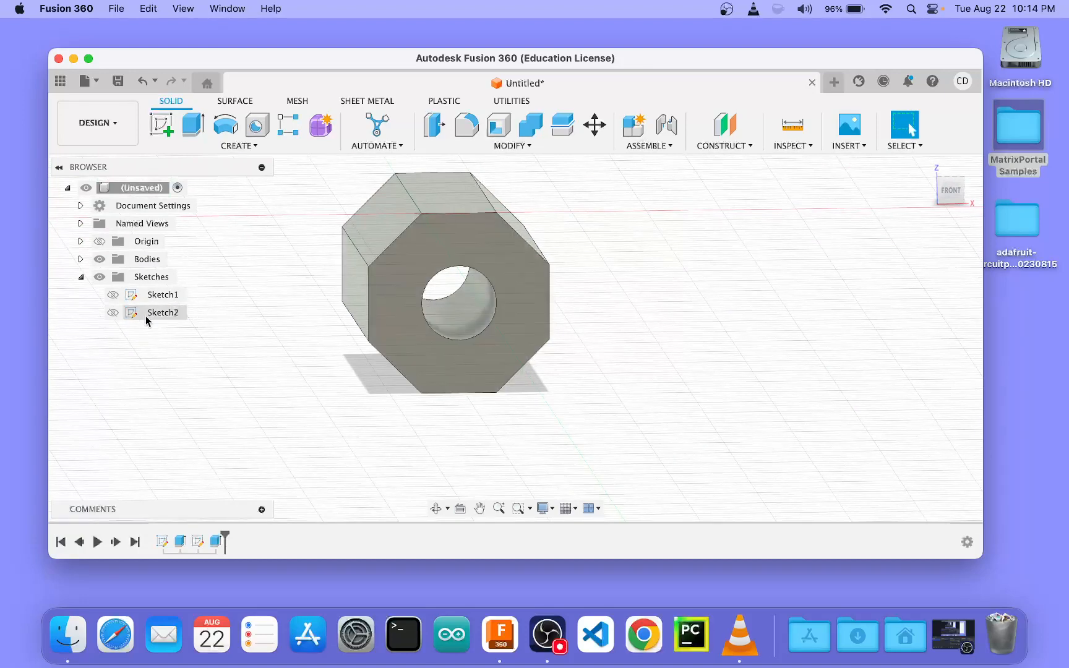
# Step: Redisplay the end-face sketch and cut its square profile through the prism by extruding it -20 mm with Press Pull
pyautogui.click(123, 313)
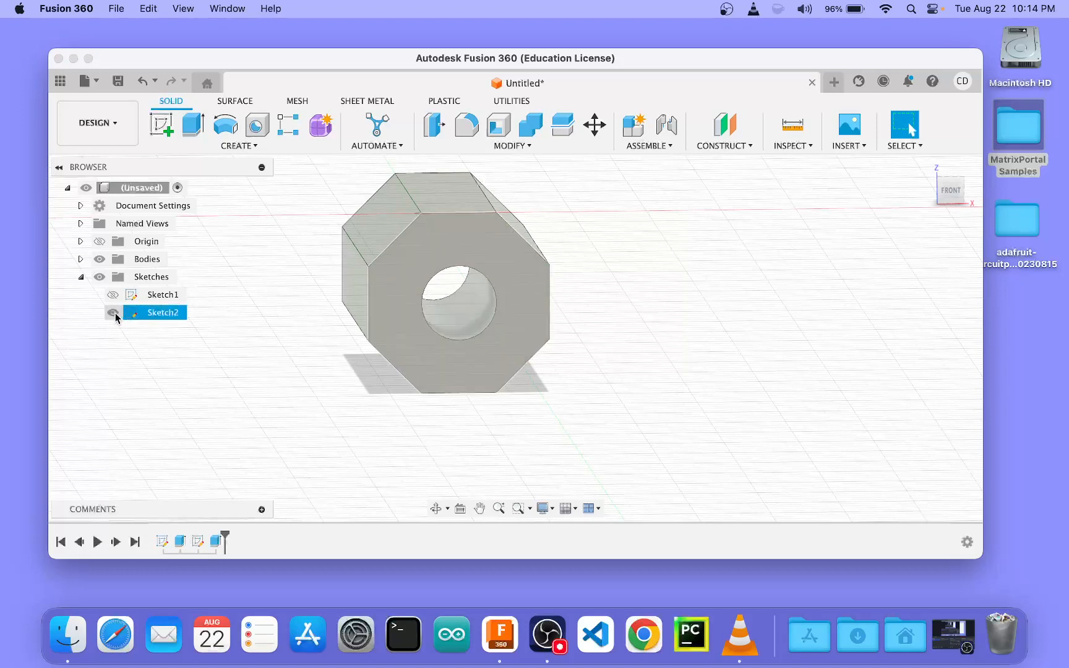
pyautogui.click(114, 313)
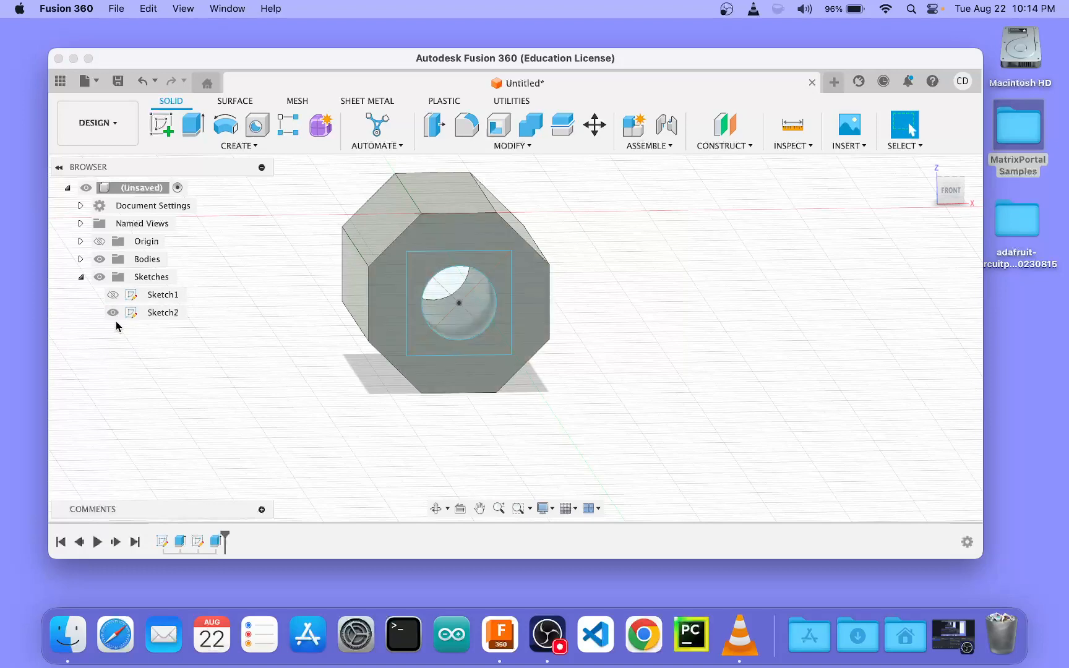
pyautogui.keyDown('shift'); pyautogui.moveTo(665, 275); pyautogui.dragTo(627, 287, button='middle'); pyautogui.keyUp('shift')
pyautogui.press('q')
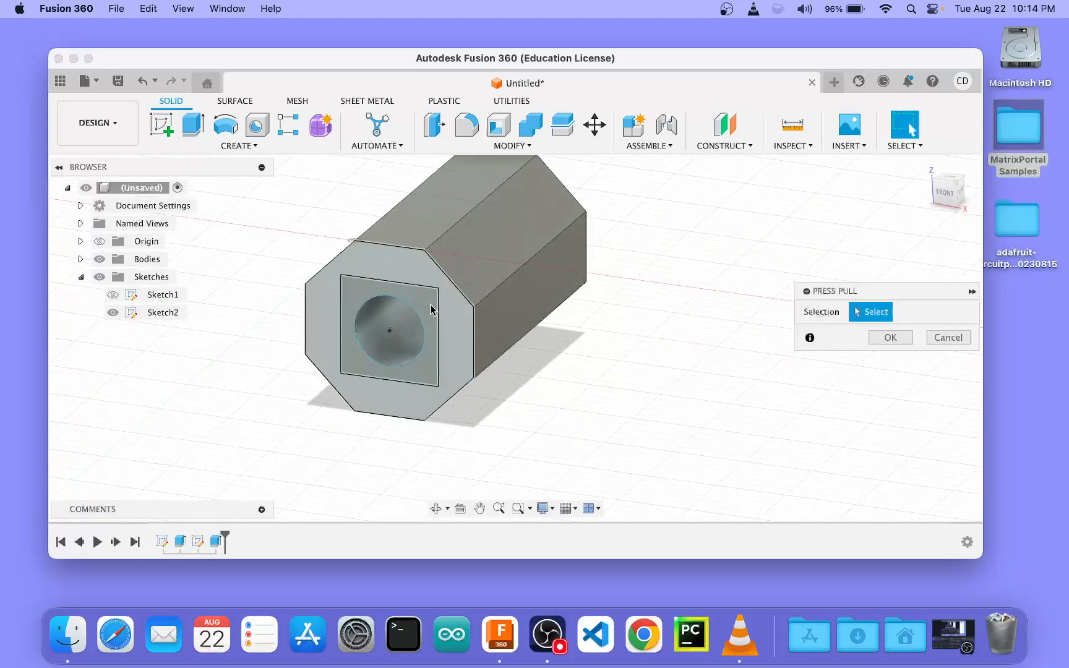
pyautogui.click(423, 305)
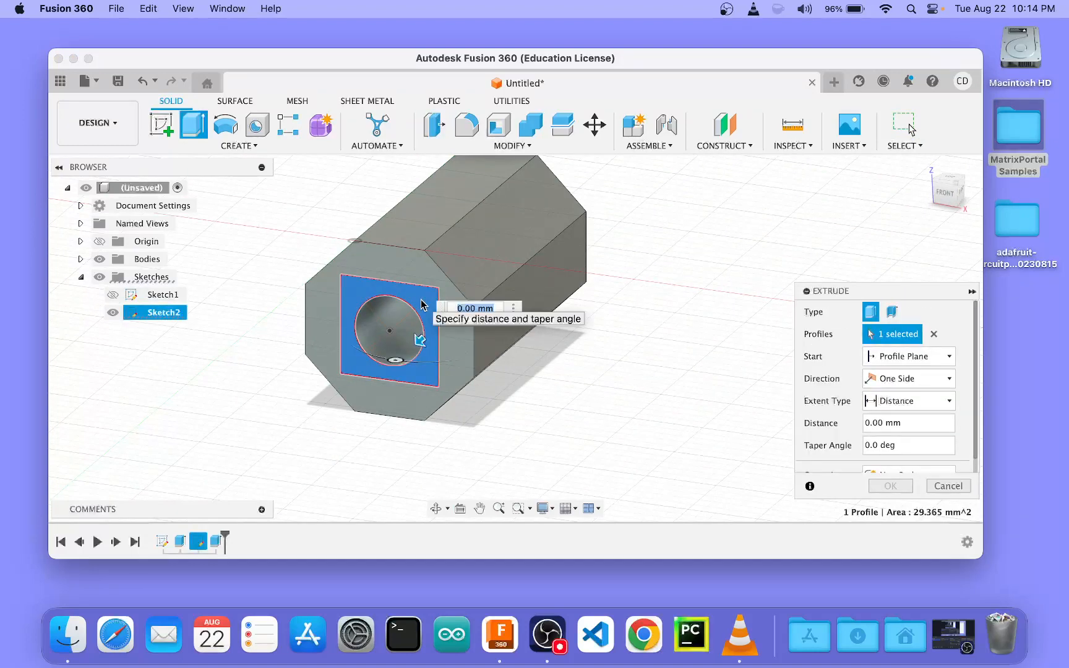
pyautogui.press('Return')
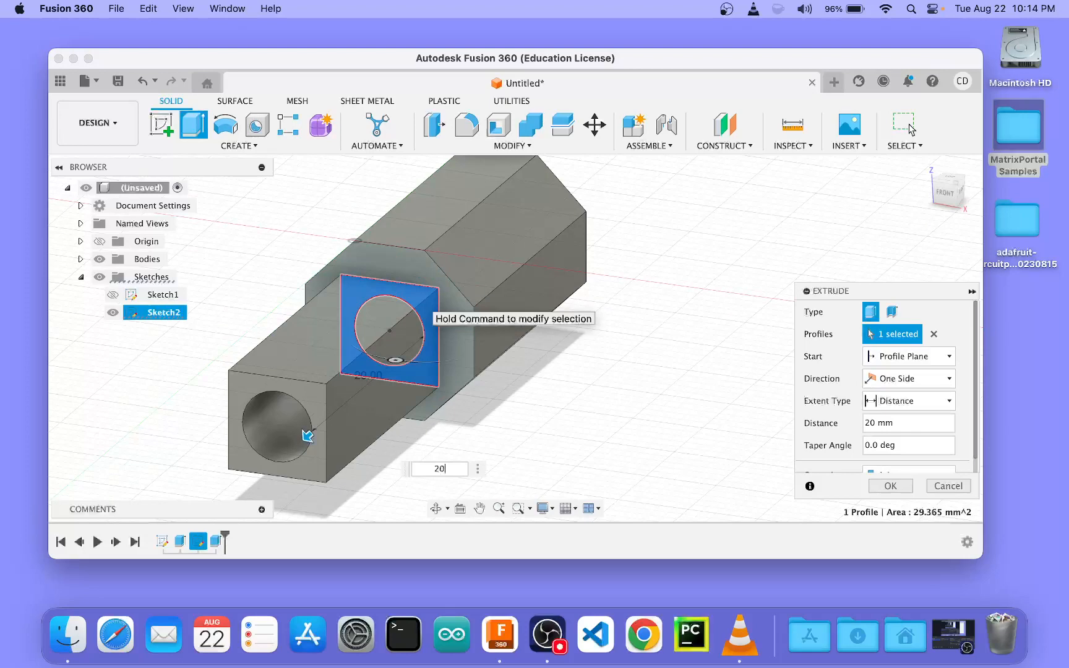
pyautogui.write('-20')
pyautogui.press('Return')
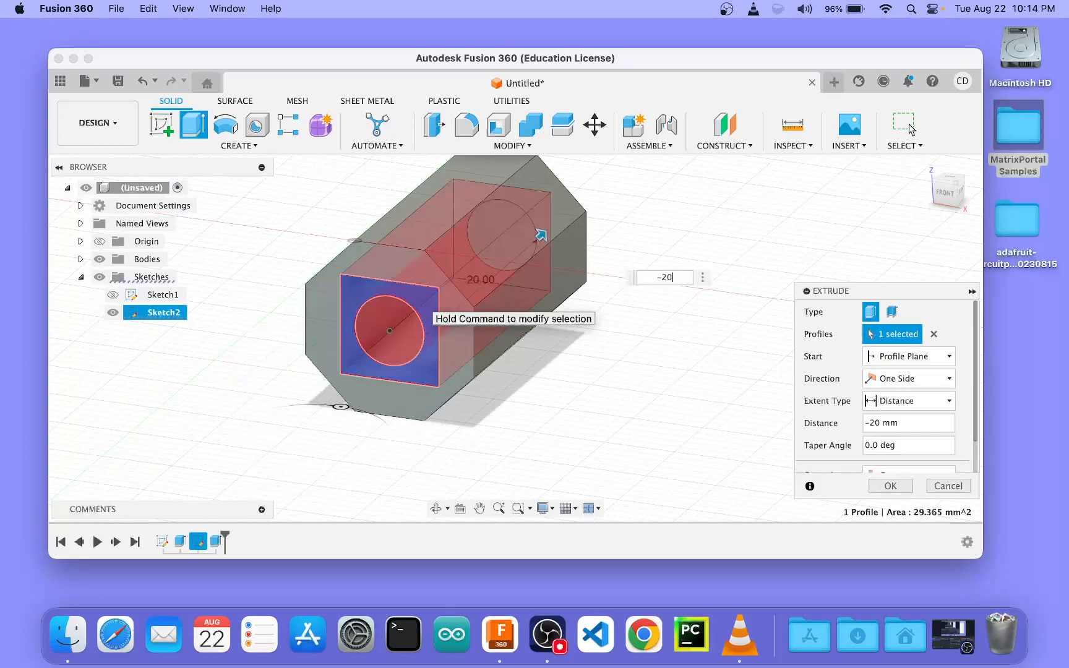
pyautogui.press('Return')
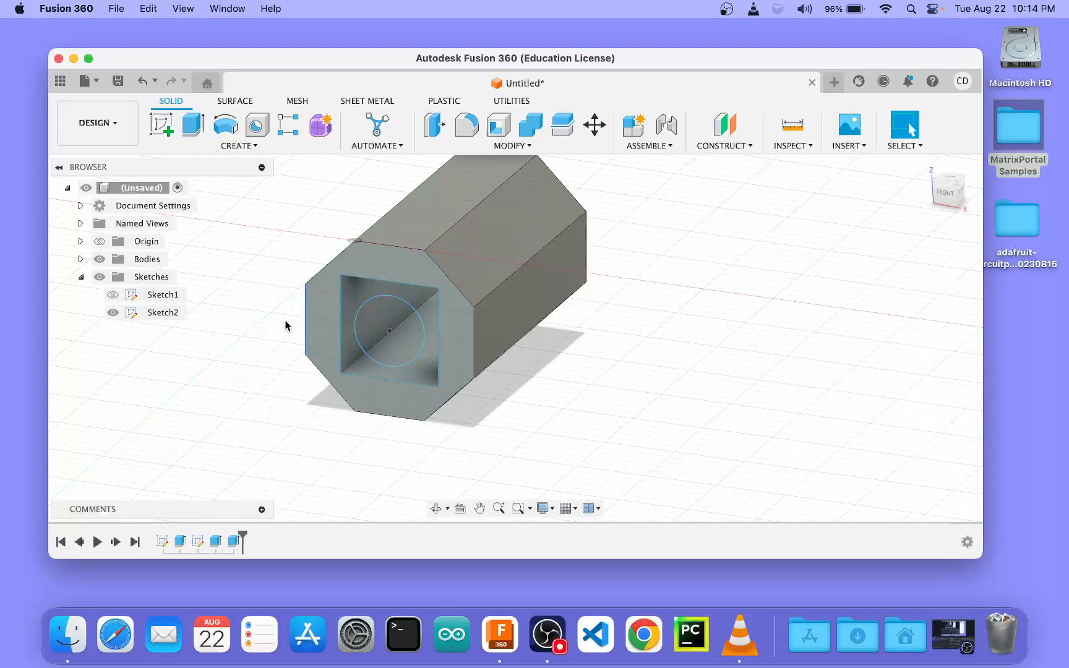
# Step: Hide the end-face sketch with the circle and square
pyautogui.click(113, 313)
pyautogui.moveTo(632, 350)
pyautogui.keyDown('shift'); pyautogui.mouseDown(button='middle')
pyautogui.moveTo(667, 286)
pyautogui.moveTo(678, 296)
pyautogui.moveTo(623, 329)
pyautogui.mouseUp(button='middle'); pyautogui.keyUp('shift')
pyautogui.press('Escape')
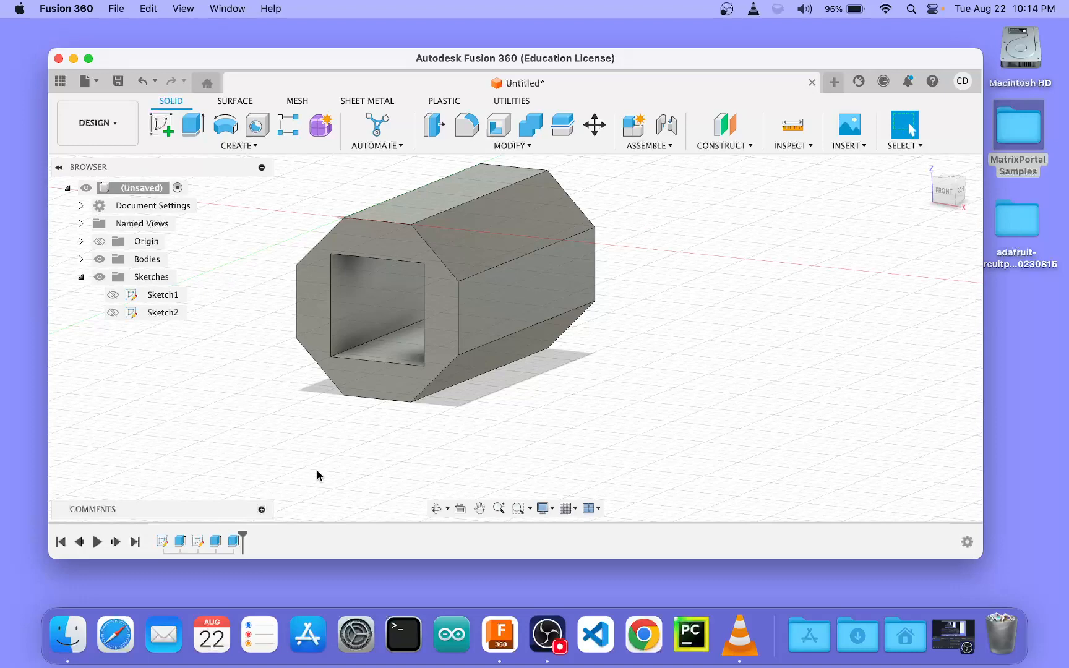
# Step: Undo the square cut and the round hole cut in the octagonal prism
pyautogui.press('super+z')
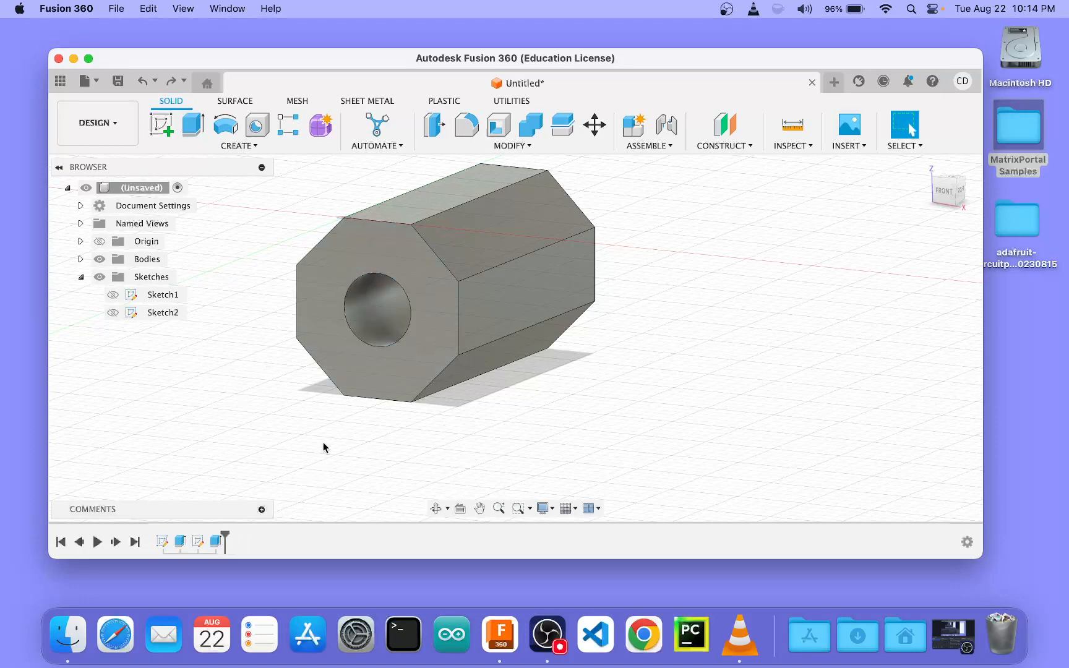
pyautogui.press('super+z')
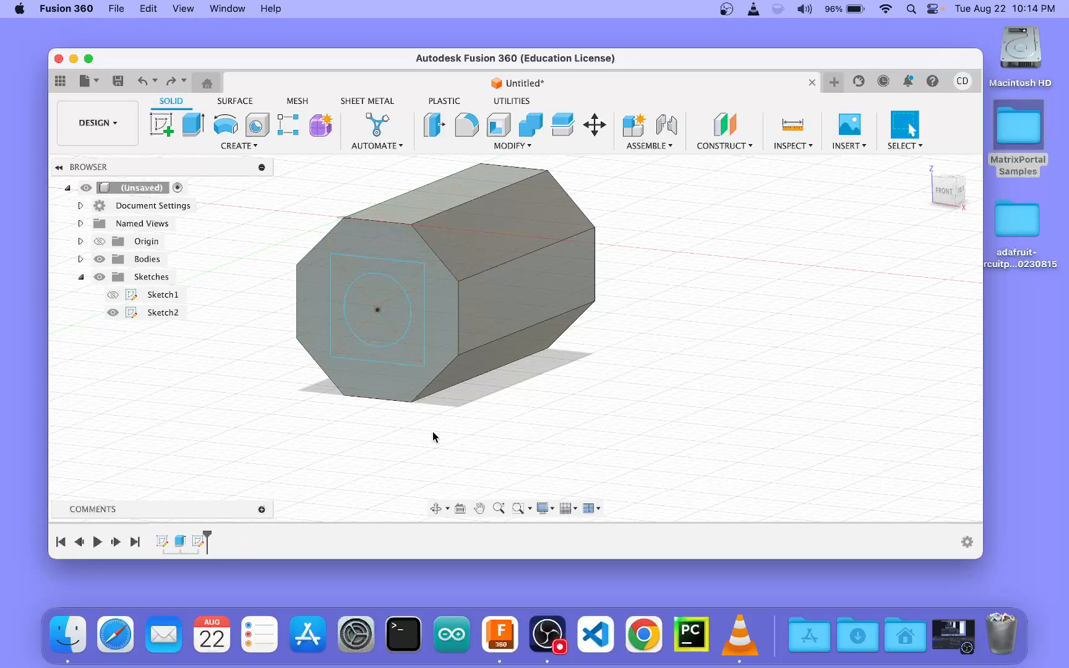
# Step: Start a sketch on the prism's top side face and draw a 2.5 mm diameter circle on its midline near the far end
pyautogui.moveTo(654, 262); pyautogui.dragTo(587, 296, button='middle')
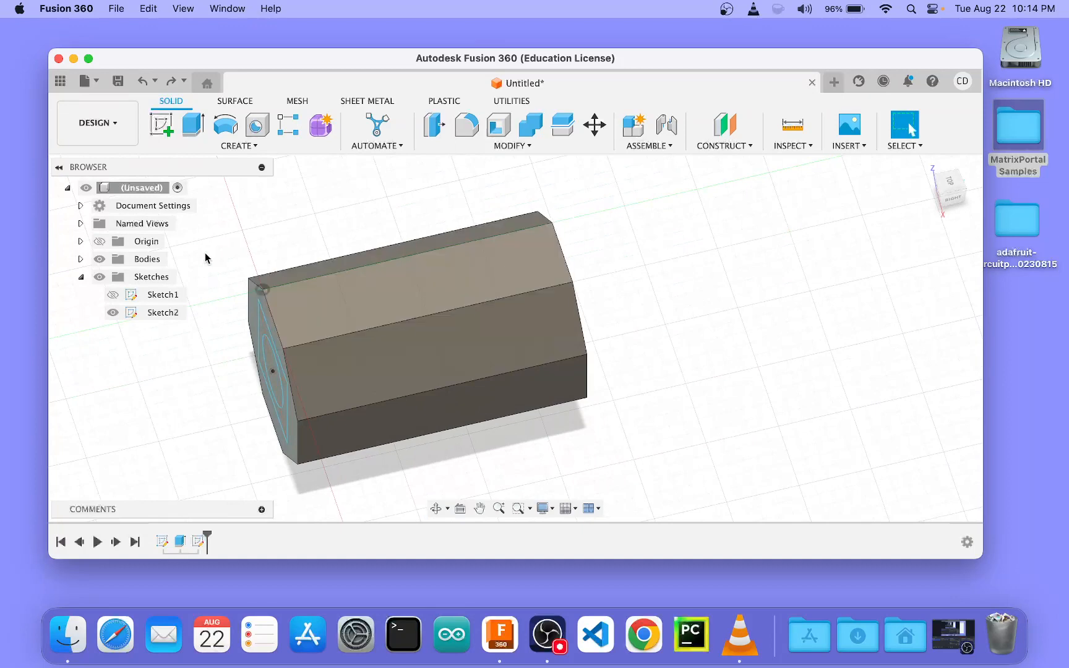
pyautogui.click(161, 133)
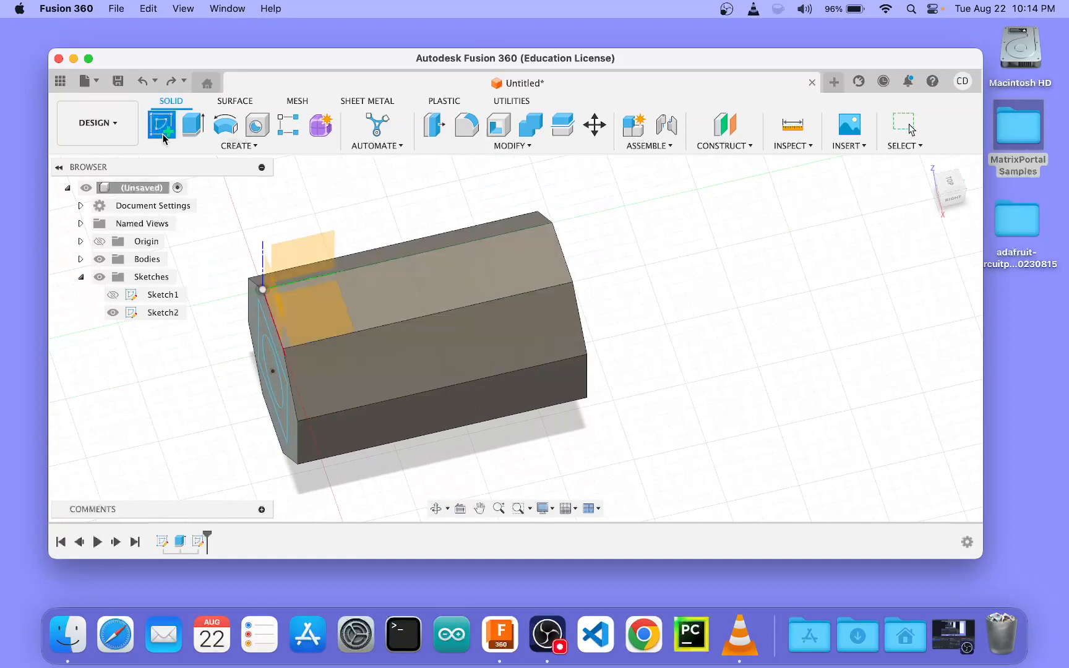
pyautogui.click(373, 293)
pyautogui.moveTo(675, 259)
pyautogui.mouseDown(button='middle')
pyautogui.moveTo(687, 286)
pyautogui.moveTo(656, 410)
pyautogui.moveTo(652, 376)
pyautogui.mouseUp(button='middle')
pyautogui.press('c')
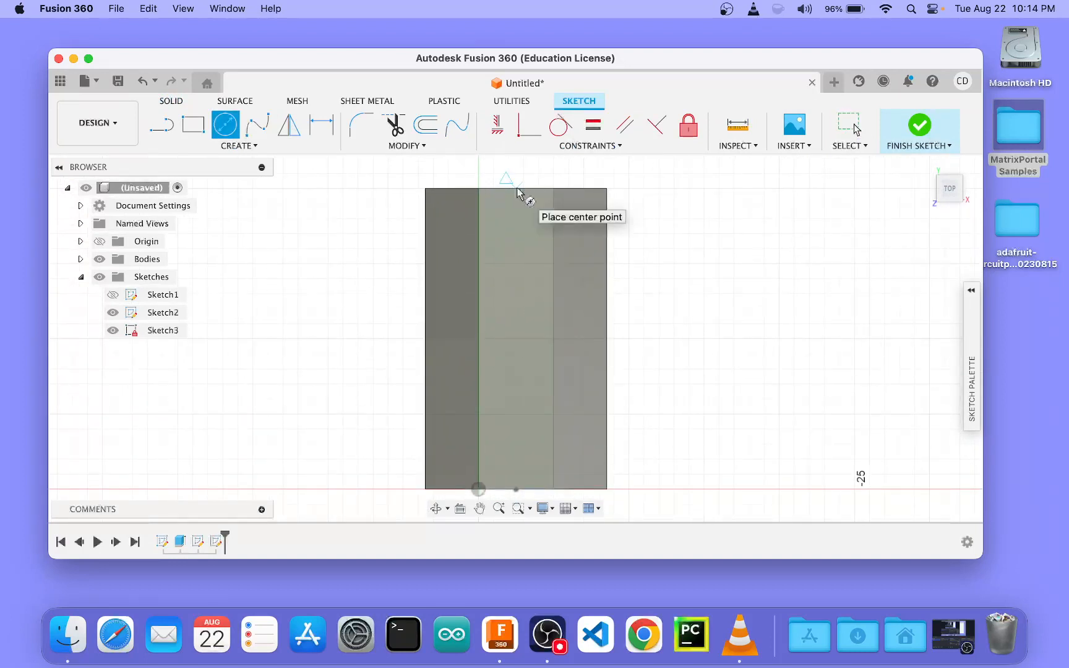
pyautogui.click(517, 231)
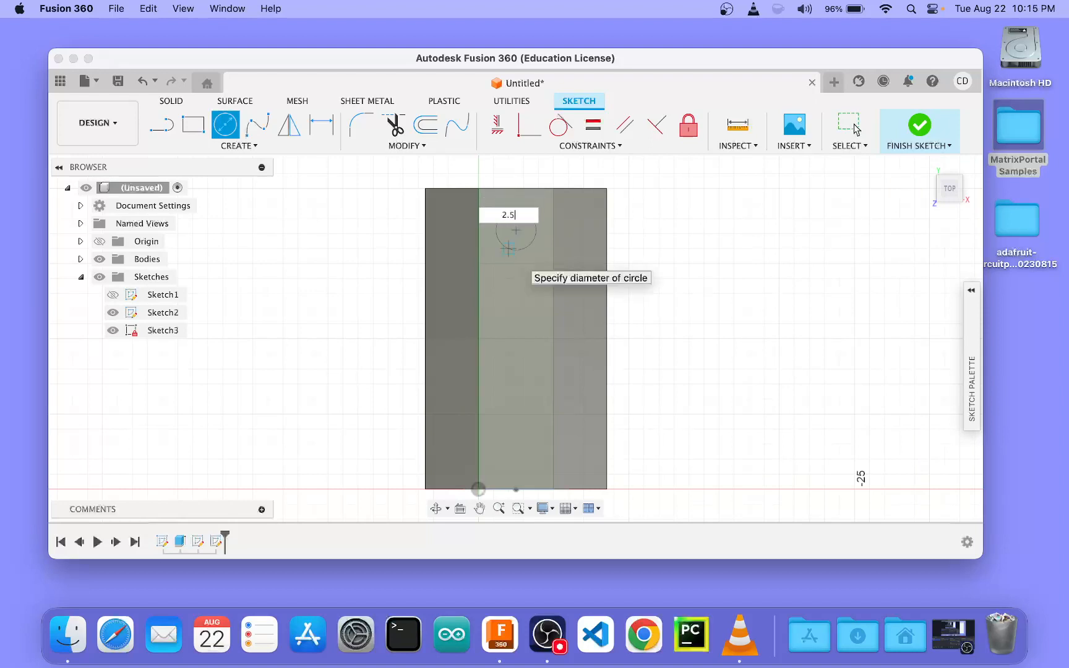
pyautogui.write('2.5')
pyautogui.press('Return')
pyautogui.press('Escape')
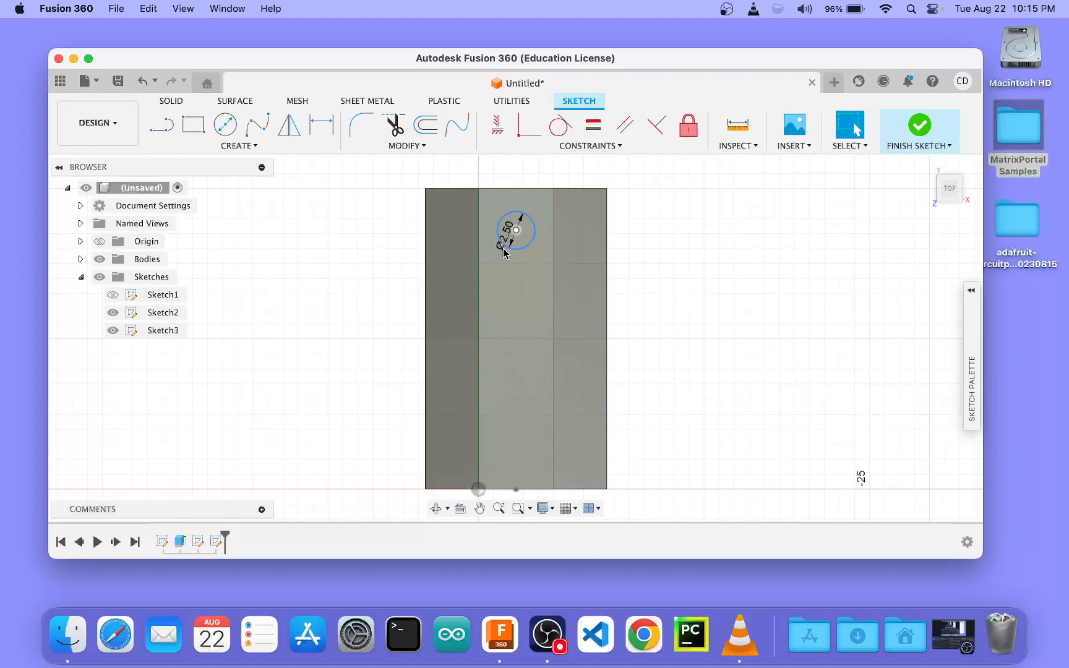
pyautogui.press('d')
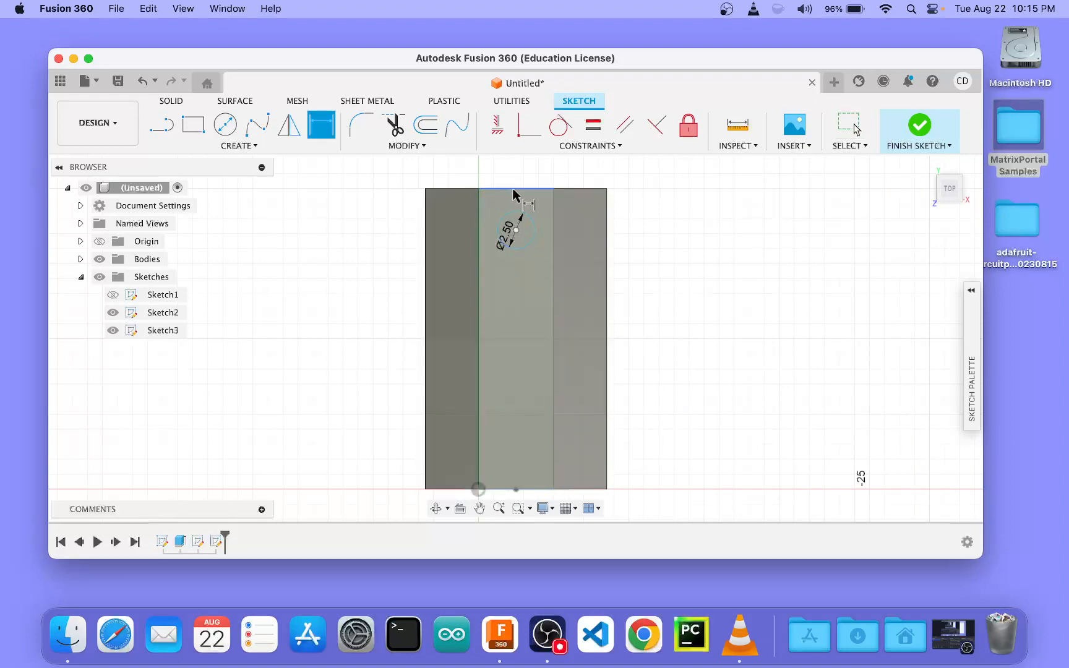
pyautogui.click(512, 190)
pyautogui.click(515, 230)
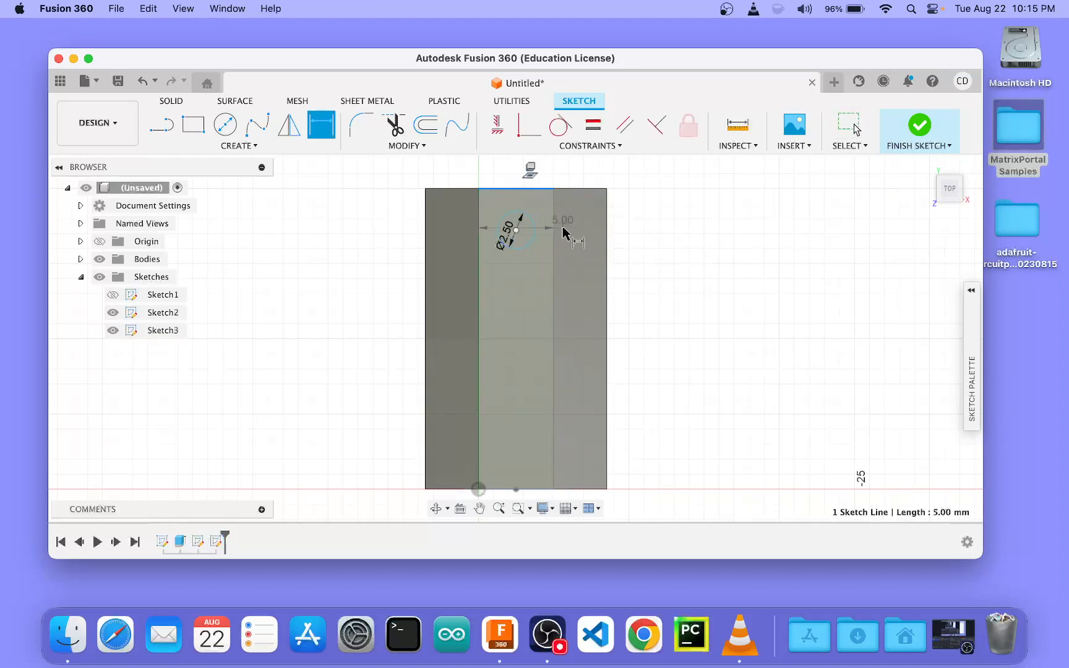
pyautogui.press('Escape')
# Step: Dimension the circle's centre point 10 mm from the far end edge of the top face
pyautogui.press('d')
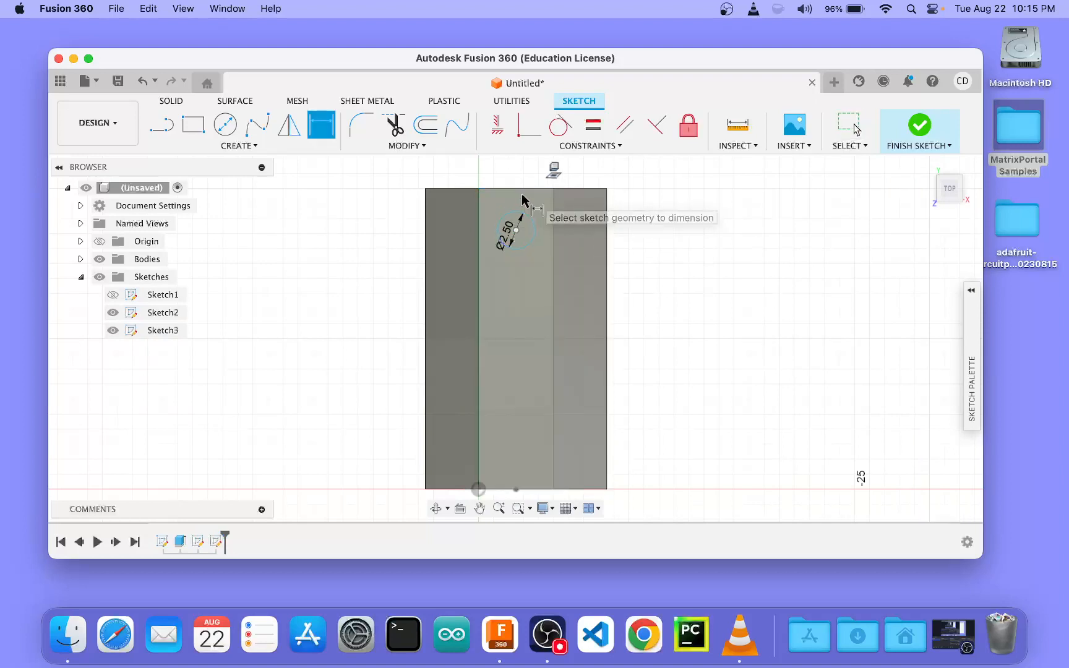
pyautogui.click(553, 228)
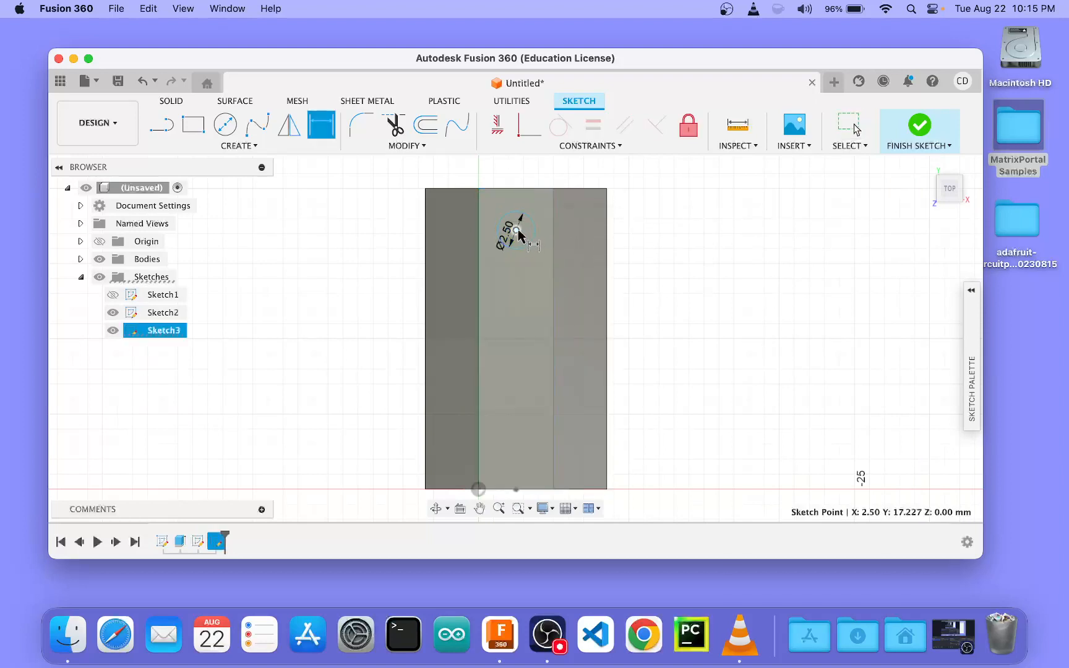
pyautogui.click(523, 189)
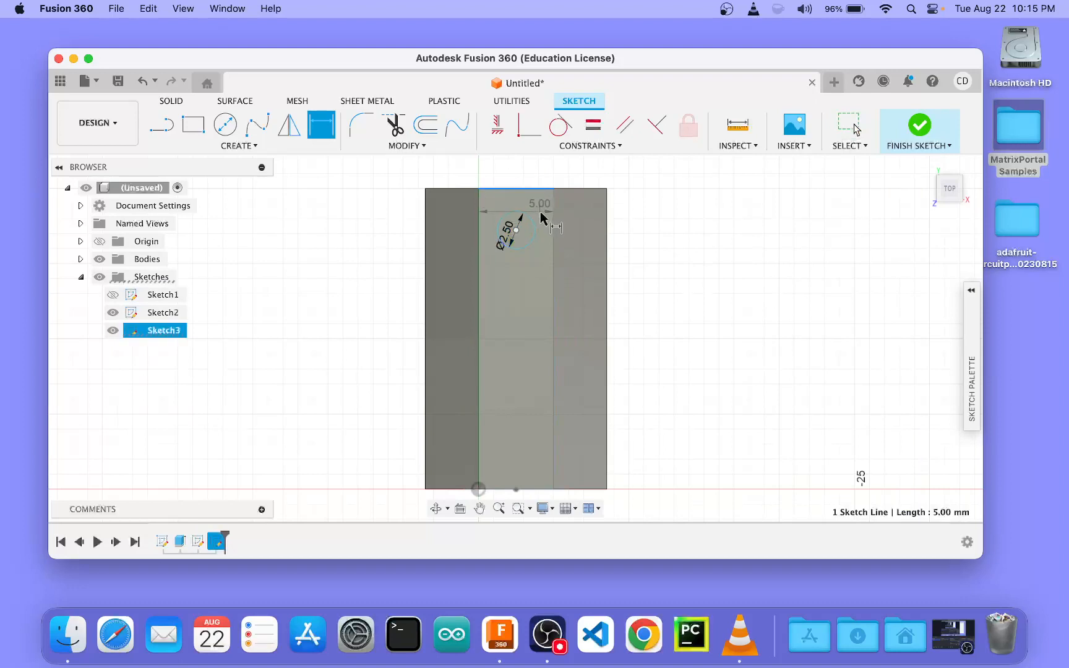
pyautogui.click(517, 230)
pyautogui.click(543, 232)
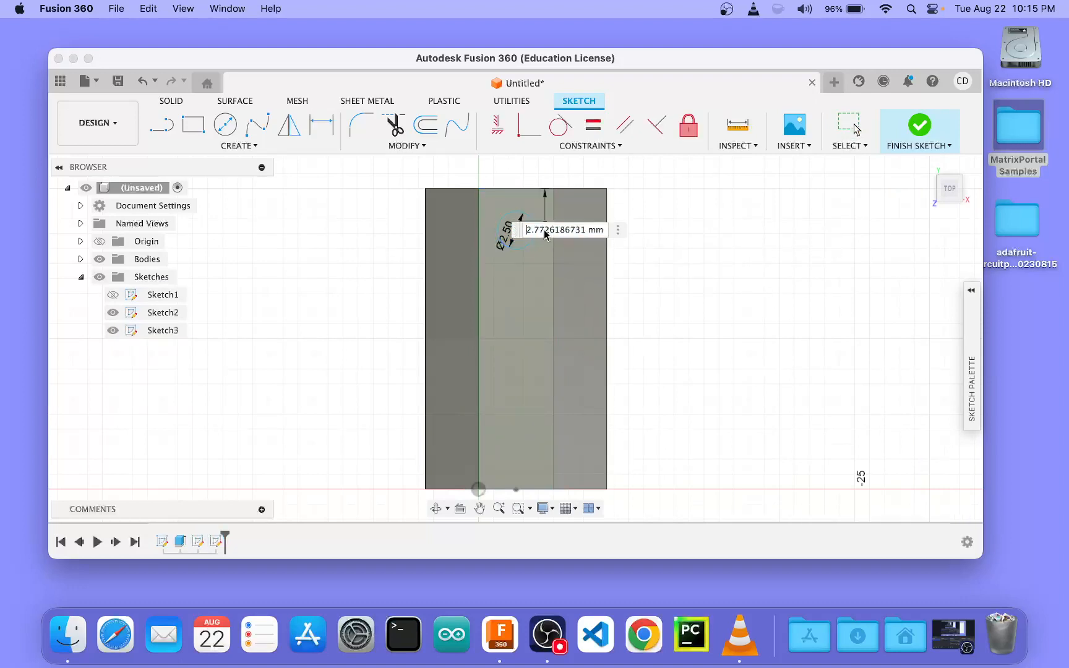
pyautogui.press('Return')
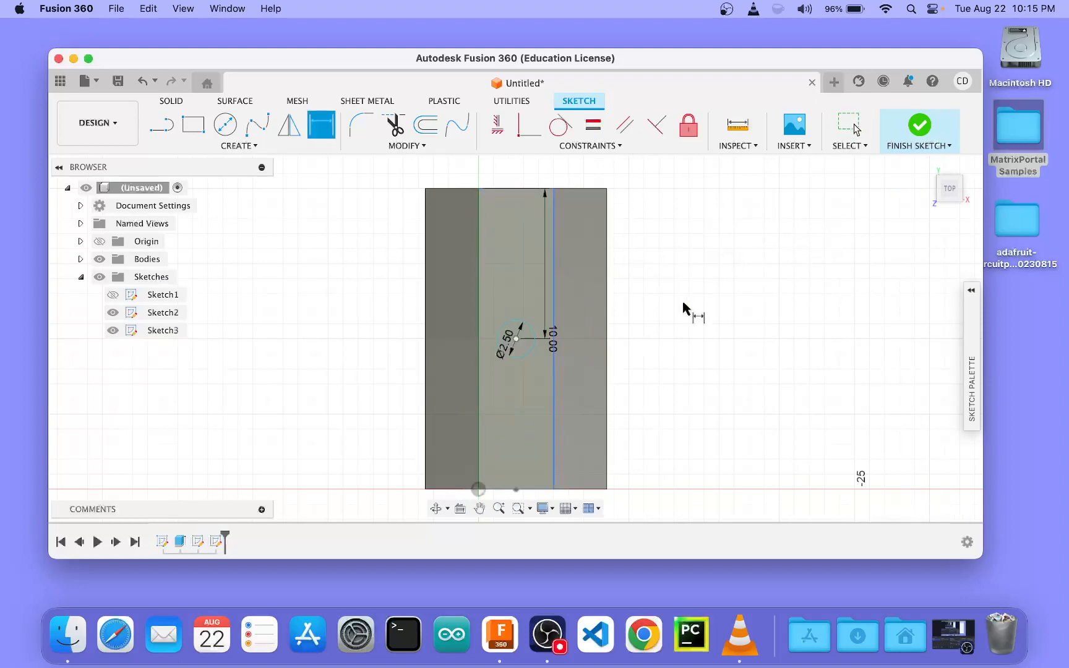
# Step: Set the distance between the circle's centre and the far end edge to 5 mm
pyautogui.scroll(-2, 686, 310)
pyautogui.moveTo(684, 286); pyautogui.dragTo(679, 251, button='middle')
pyautogui.press('d')
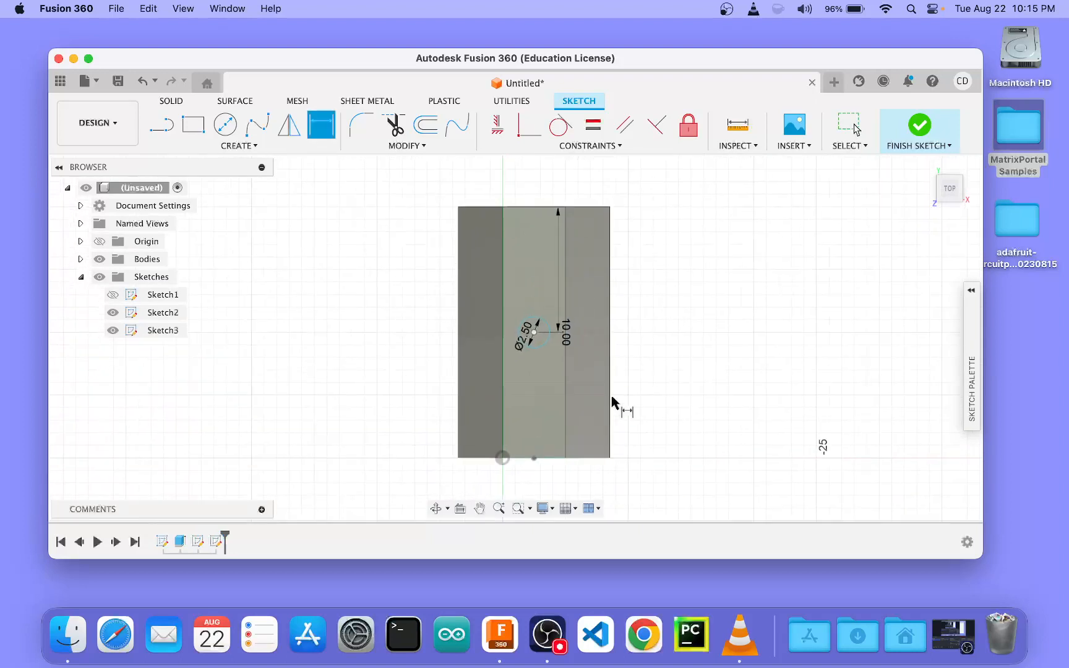
pyautogui.doubleClick(559, 286)
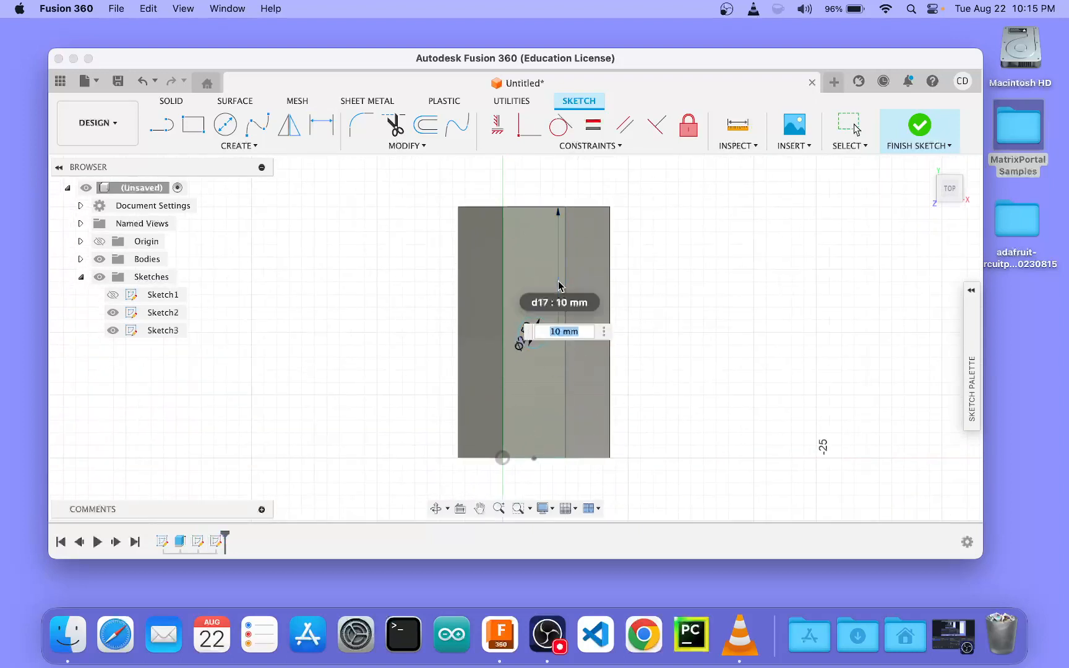
pyautogui.write('5')
pyautogui.press('Return')
# Step: Draw a second 2.5 mm diameter circle on the top face's midline near the octagonal front end
pyautogui.press('c')
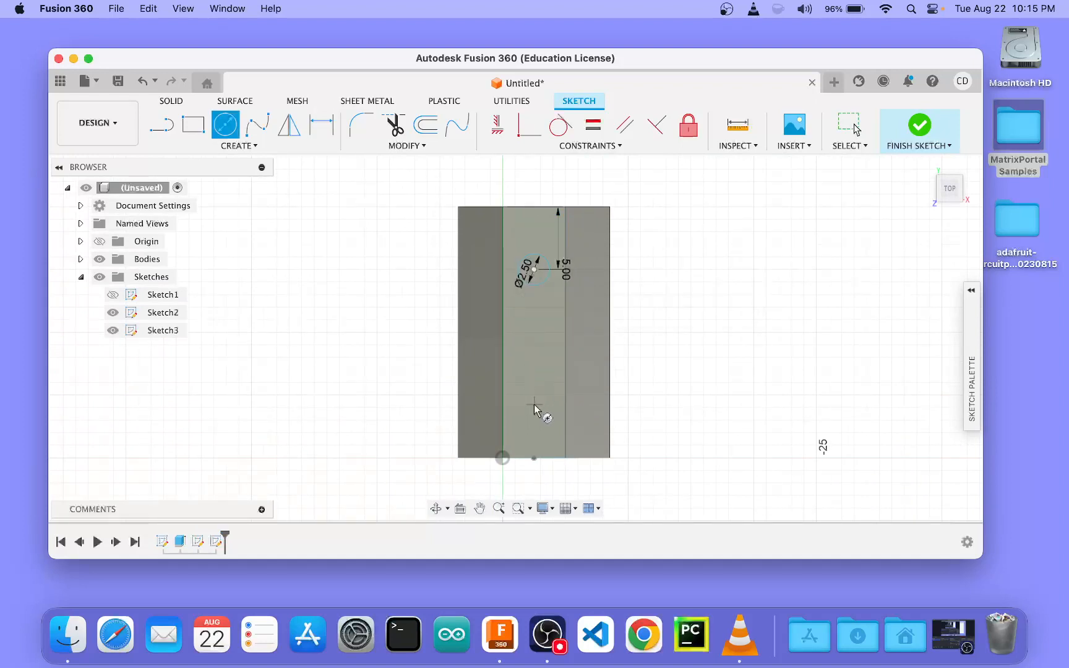
pyautogui.click(533, 423)
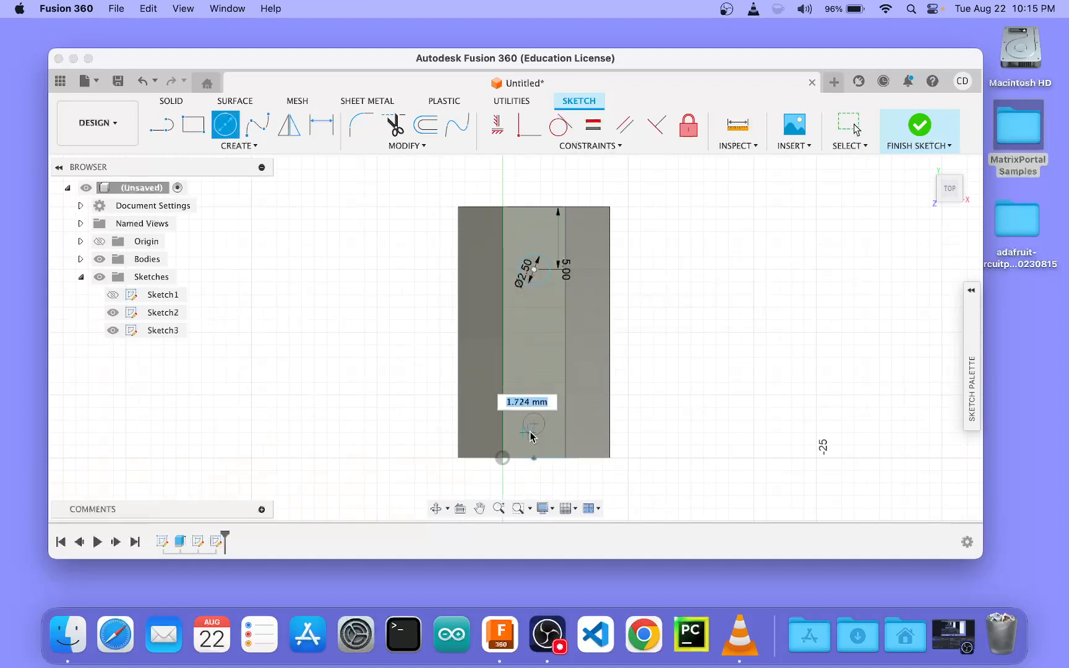
pyautogui.click(855, 129)
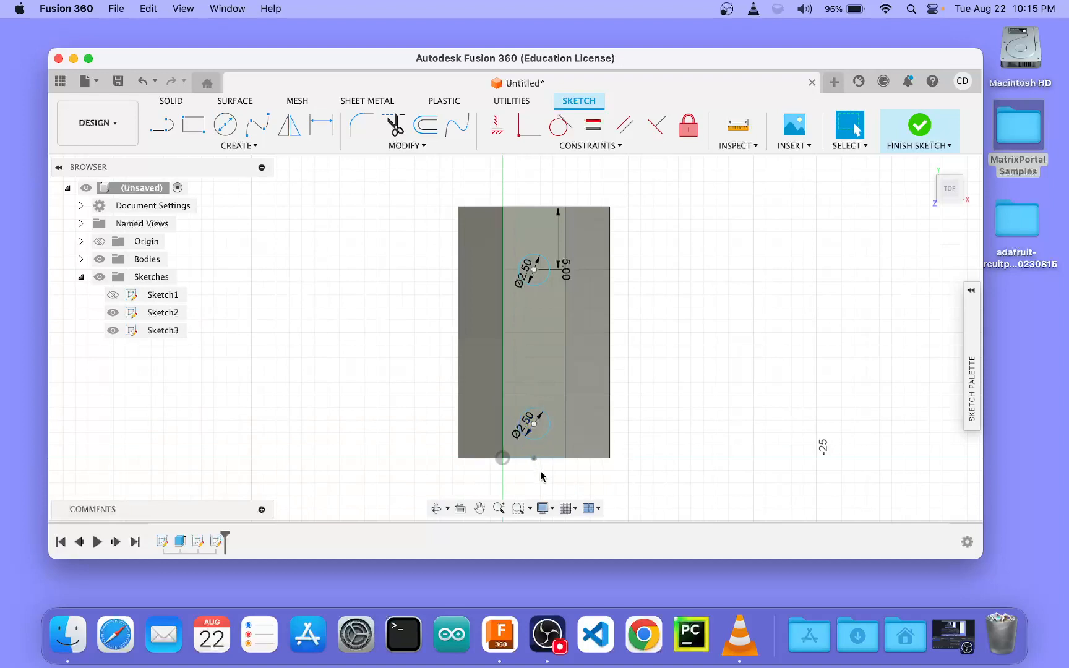
# Step: Dimension the second circle's centre 5 mm from the front end edge and finish the sketch
pyautogui.press('d')
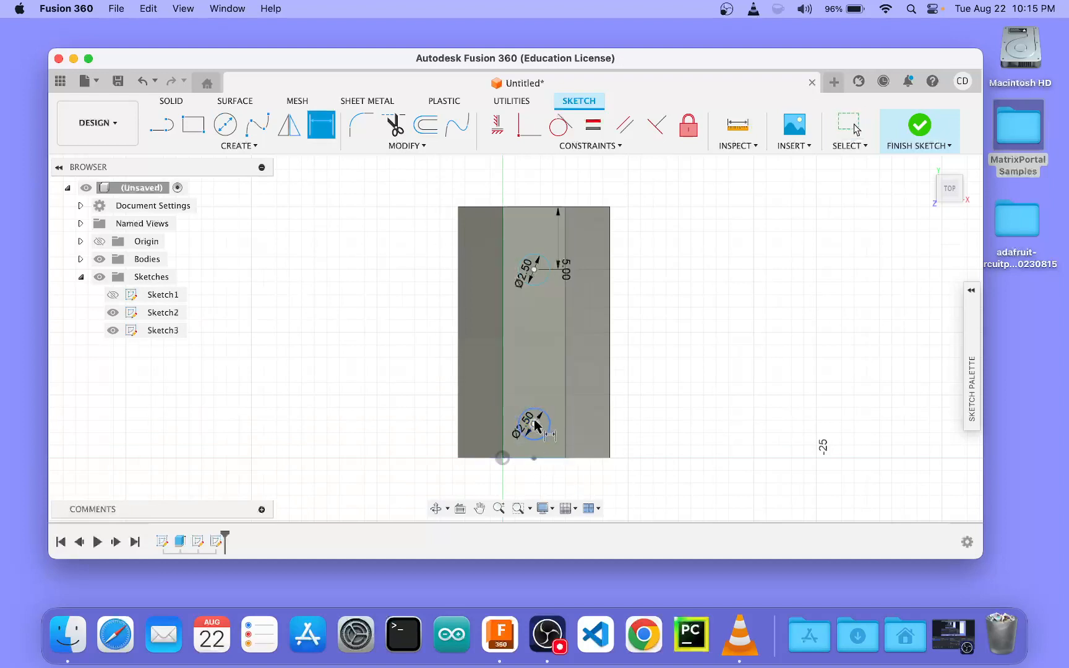
pyautogui.click(534, 423)
pyautogui.click(549, 458)
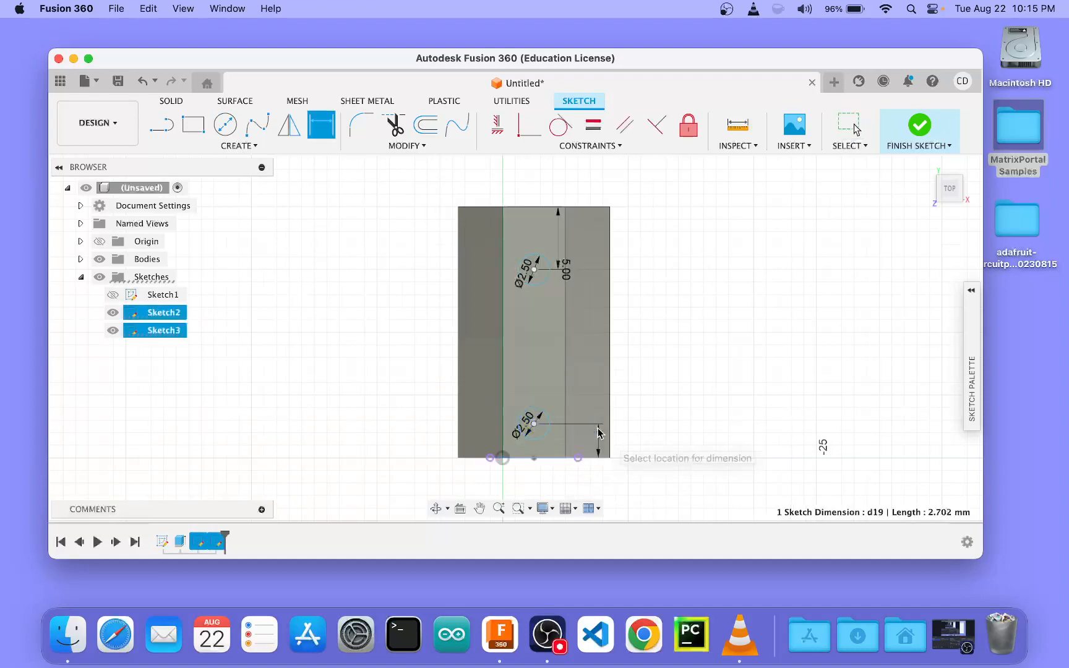
pyautogui.click(598, 428)
pyautogui.write('5')
pyautogui.press('Return')
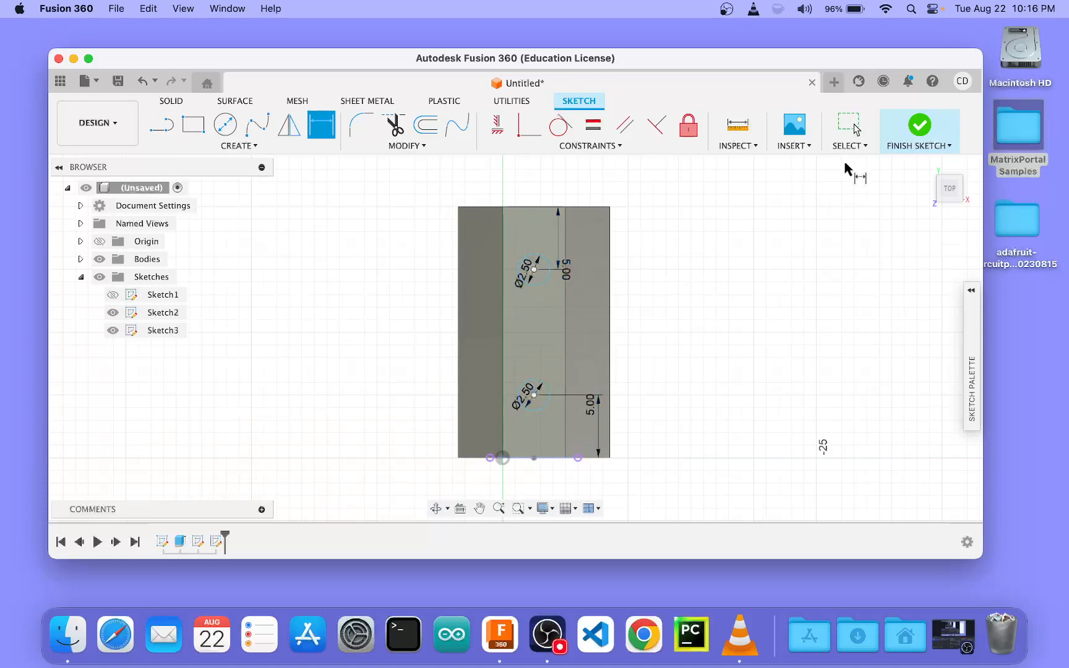
pyautogui.click(918, 129)
# Step: Cut a hole at the circle nearest the octagonal front end by extruding its profile -20 mm with Press Pull
pyautogui.keyDown('shift'); pyautogui.moveTo(721, 288); pyautogui.dragTo(670, 241, button='middle'); pyautogui.keyUp('shift')
pyautogui.press('q')
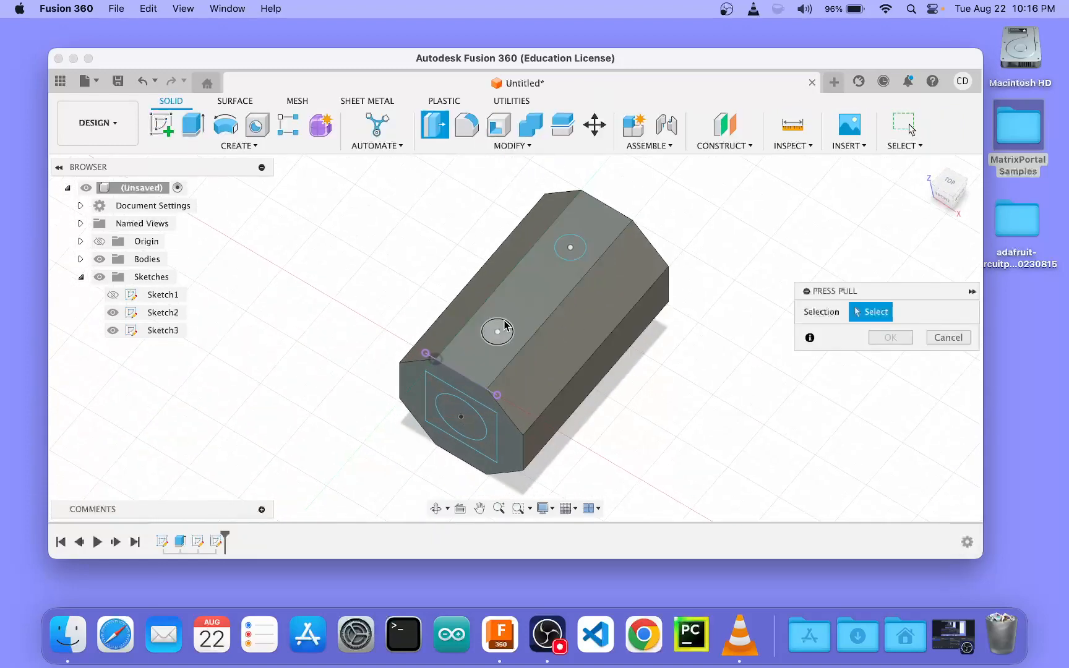
pyautogui.click(497, 332)
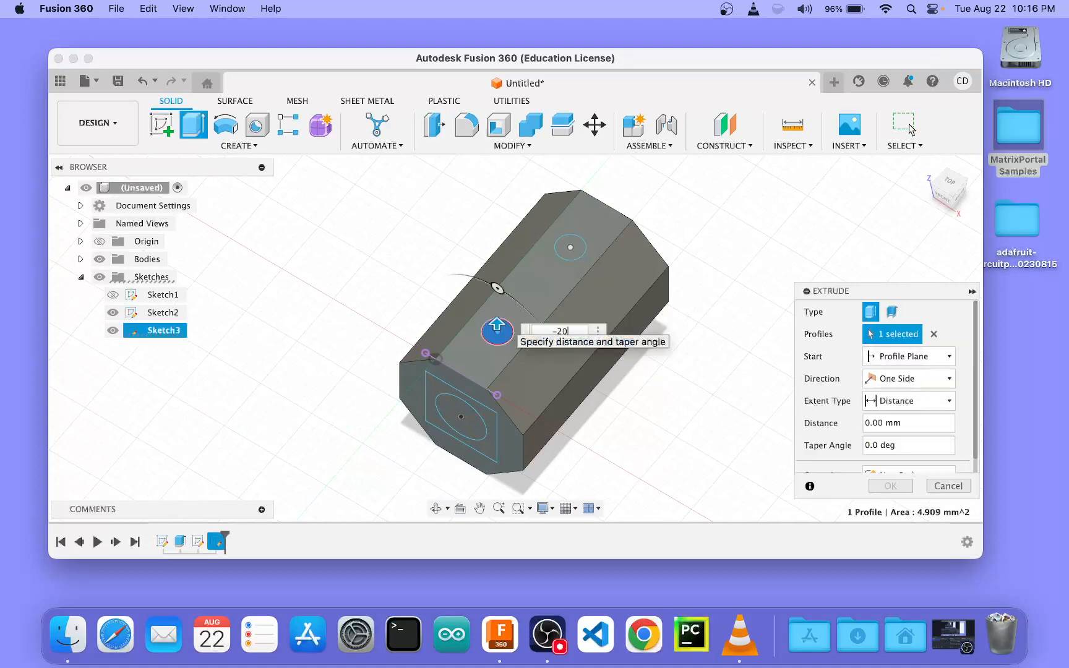
pyautogui.press('Return')
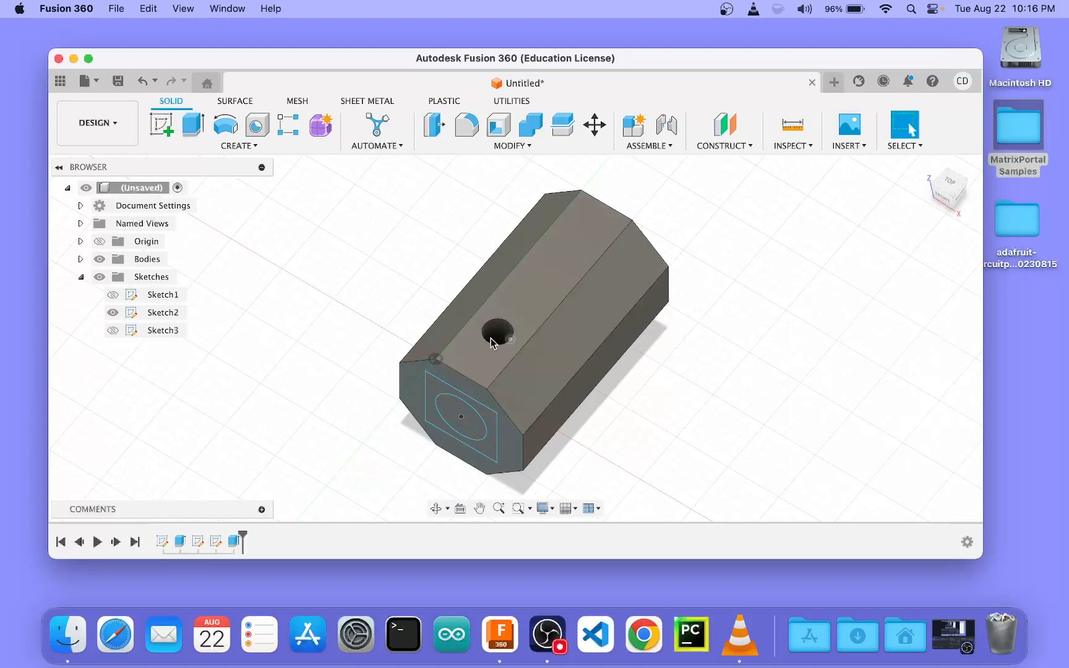
# Step: Show the top-face sketch again and cut a hole through the prism at its remaining circle with Press Pull
pyautogui.moveTo(715, 246)
pyautogui.keyDown('shift'); pyautogui.mouseDown(button='middle')
pyautogui.moveTo(706, 289)
pyautogui.moveTo(711, 251)
pyautogui.mouseUp(button='middle'); pyautogui.keyUp('shift')
pyautogui.click(112, 330)
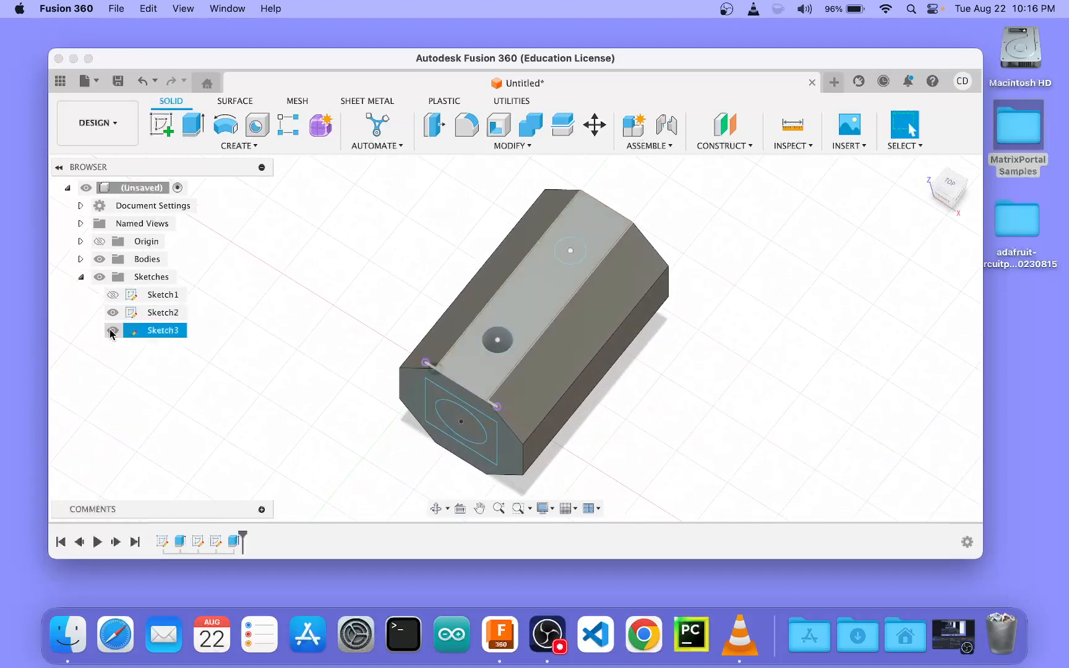
pyautogui.press('q')
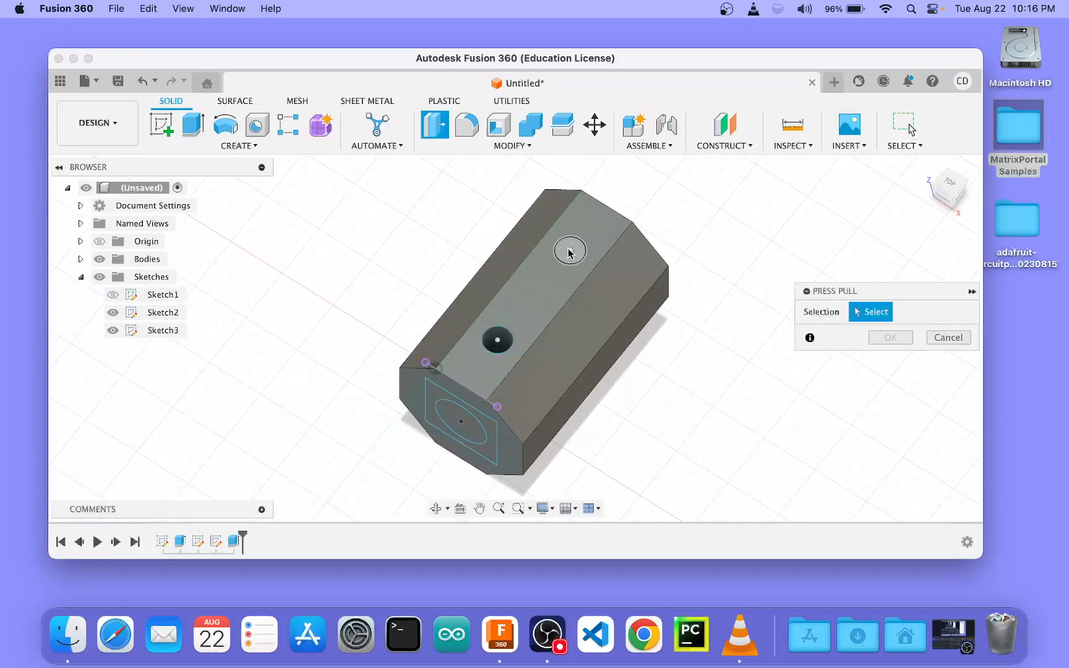
pyautogui.click(570, 254)
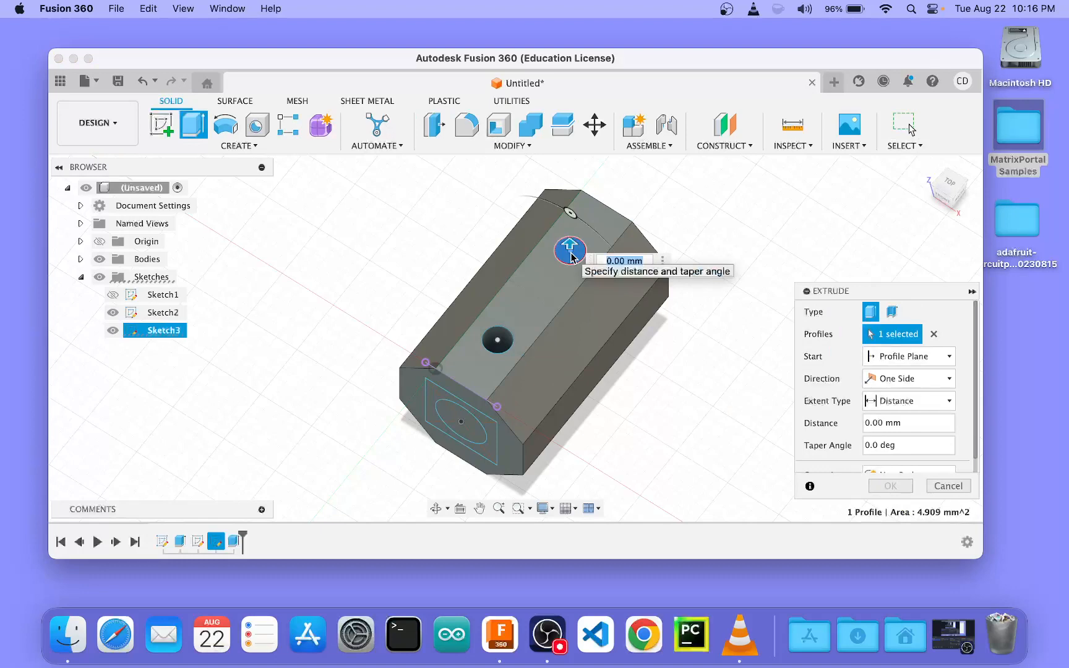
pyautogui.press('Return')
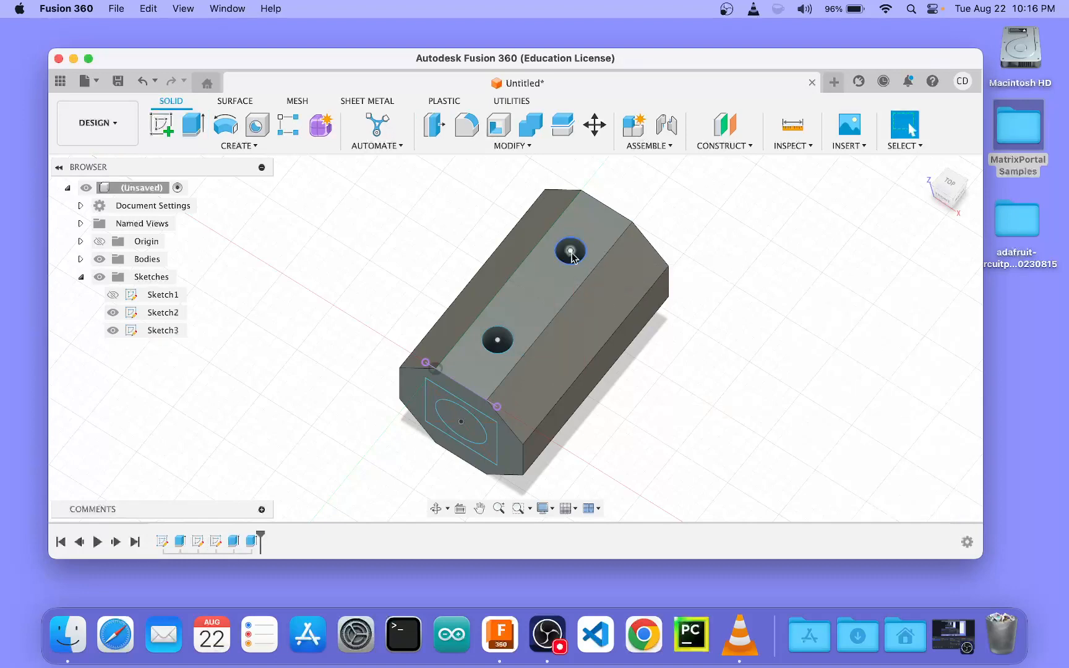
# Step: Cut a lengthwise bore through the prism by extruding the front end's circle -20 mm with Press Pull
pyautogui.keyDown('shift'); pyautogui.moveTo(674, 239); pyautogui.dragTo(725, 194, button='middle'); pyautogui.keyUp('shift')
pyautogui.press('q')
pyautogui.click(518, 377)
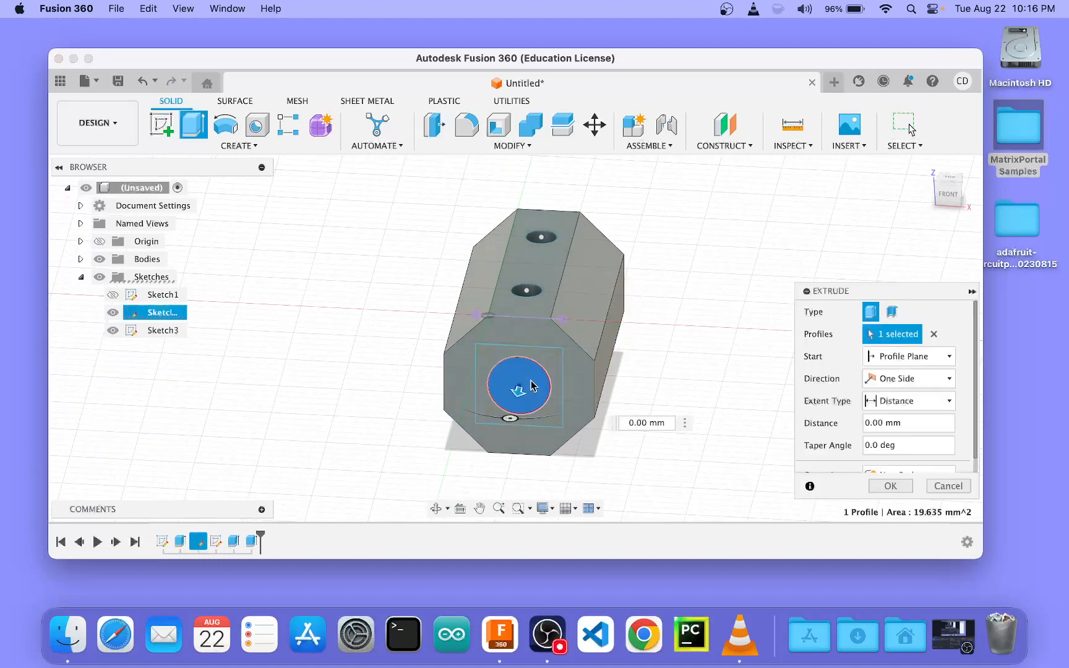
pyautogui.write('-20')
pyautogui.press('Return')
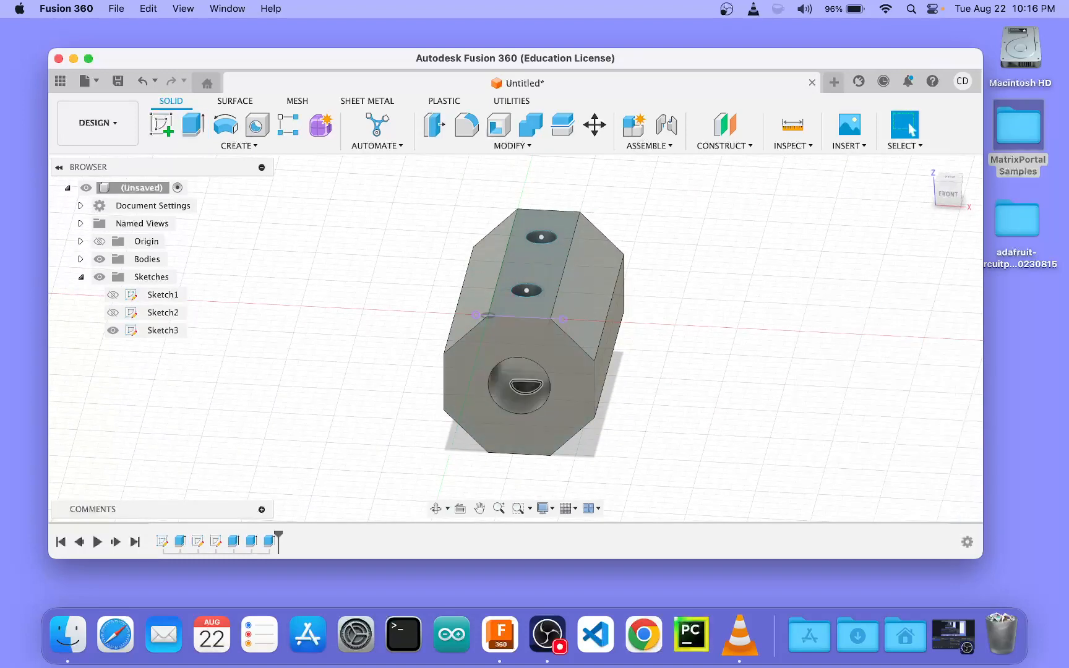
# Step: Examine inside the lengthwise bore where the two cross holes pass through its wall
pyautogui.keyDown('shift'); pyautogui.moveTo(667, 347); pyautogui.dragTo(690, 303, button='middle'); pyautogui.keyUp('shift')
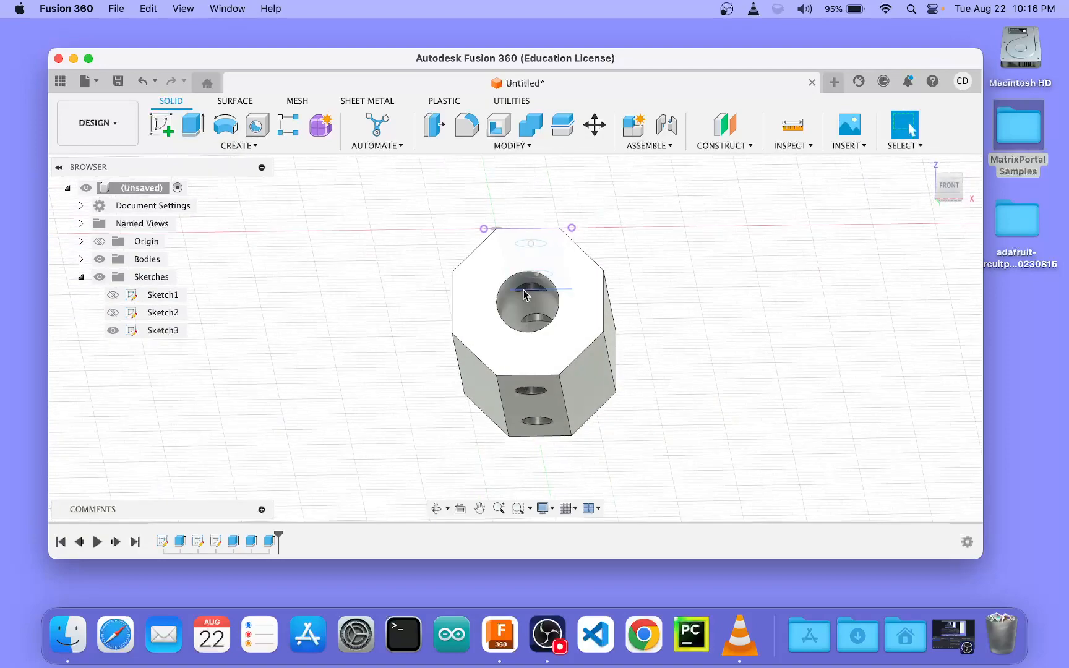
pyautogui.scroll(10, 523, 294)
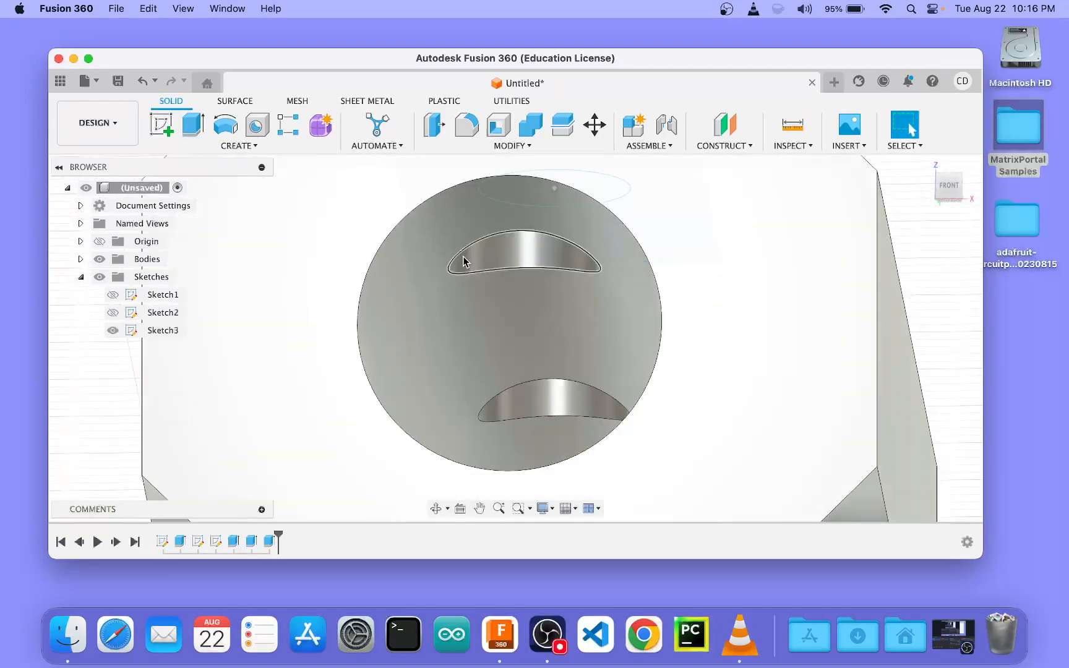
pyautogui.keyDown('shift'); pyautogui.moveTo(952, 286); pyautogui.dragTo(952, 296, button='middle'); pyautogui.keyUp('shift')
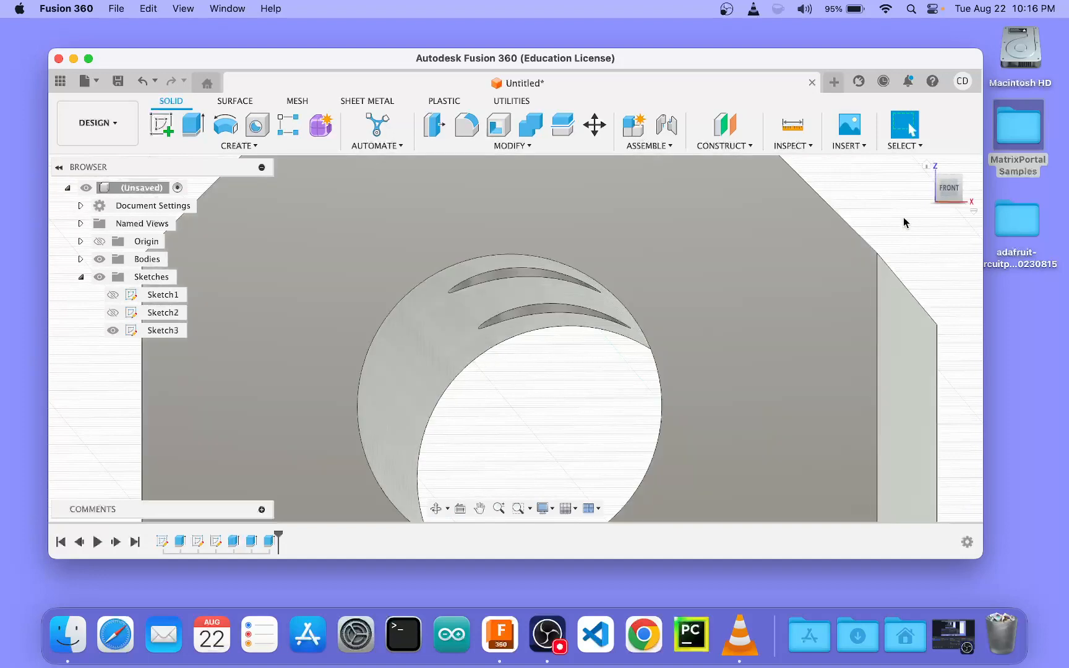
pyautogui.keyDown('shift'); pyautogui.moveTo(903, 218); pyautogui.dragTo(541, 379, button='middle'); pyautogui.keyUp('shift')
pyautogui.scroll(5, 887, 266)
pyautogui.scroll(-10, 887, 267)
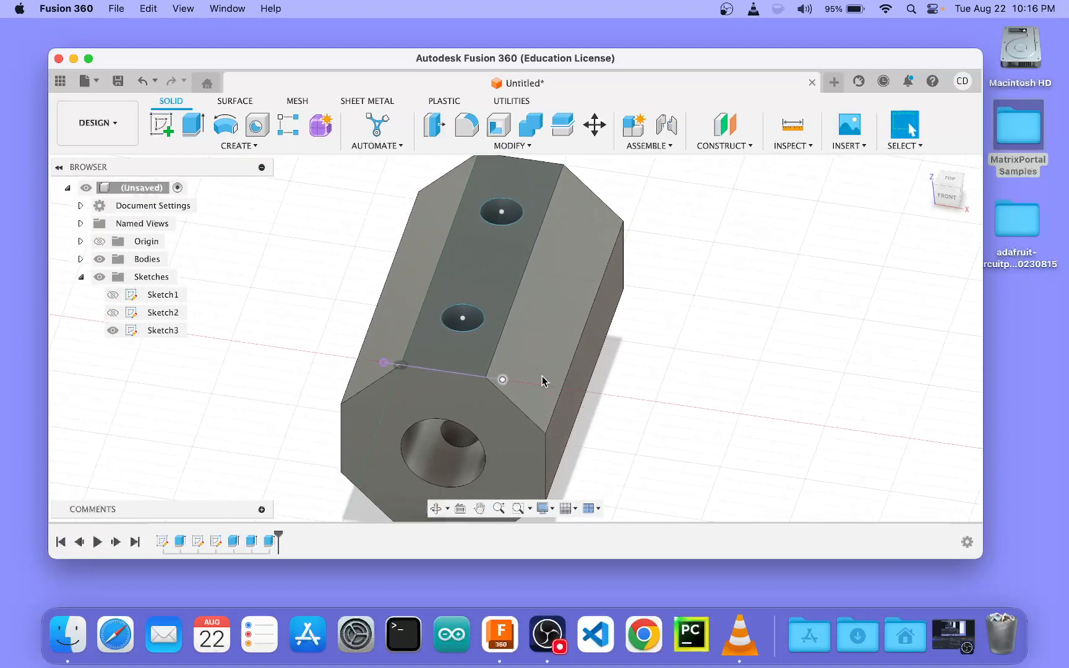
# Step: Fillet the upper long edge of the vertical side face on the +X side with a 2 mm radius using Press Pull
pyautogui.keyDown('shift'); pyautogui.moveTo(749, 375); pyautogui.dragTo(588, 351, button='middle'); pyautogui.keyUp('shift')
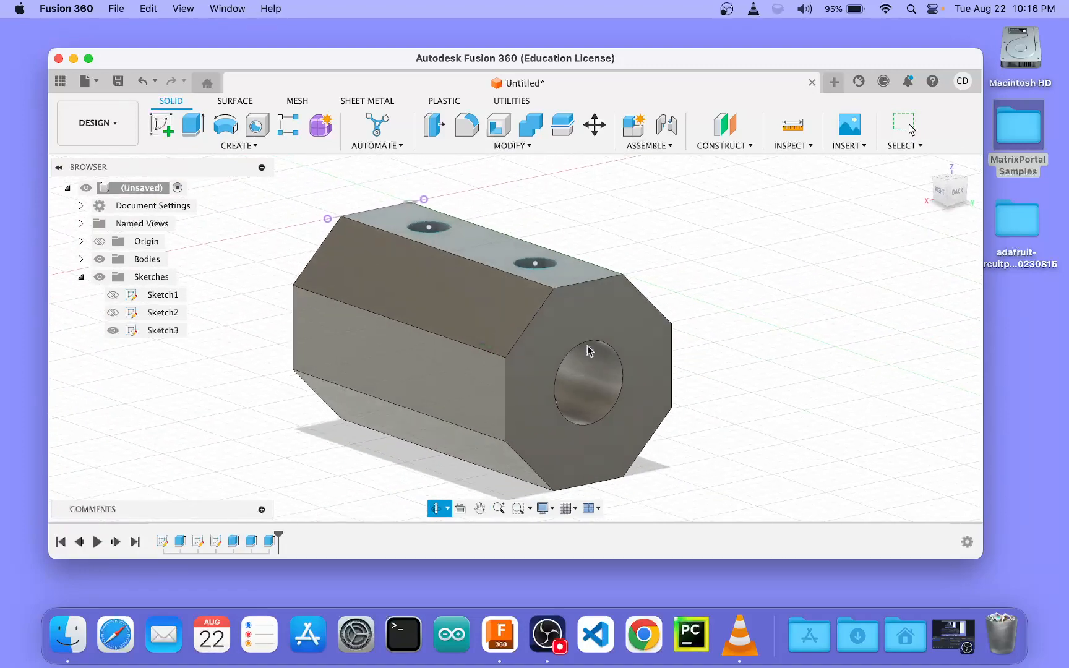
pyautogui.press('q')
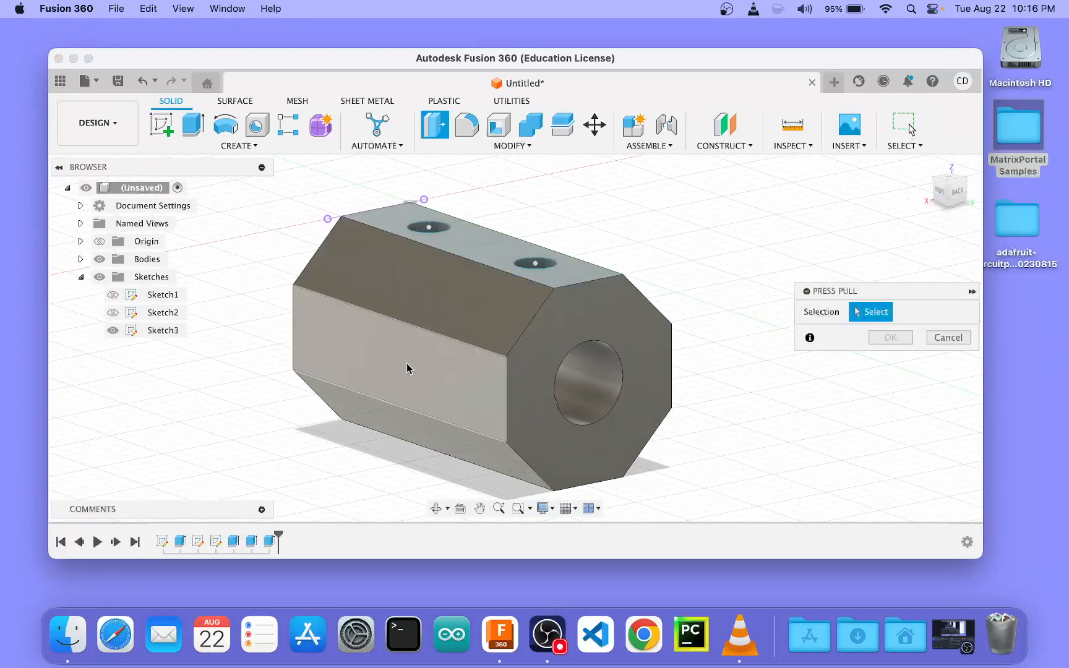
pyautogui.click(434, 334)
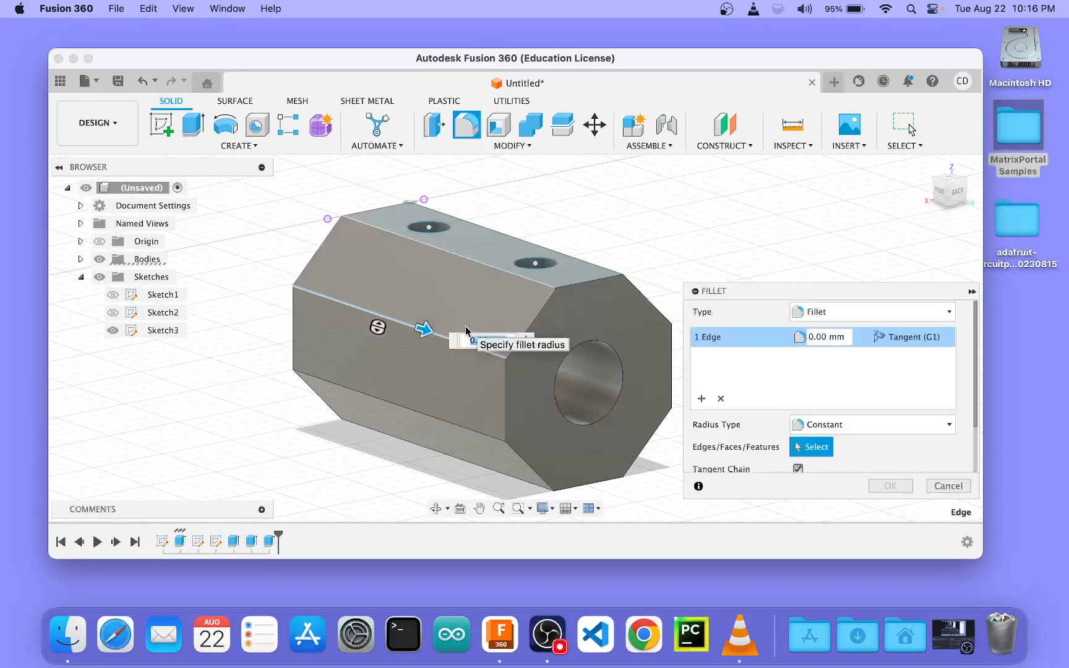
pyautogui.write('2')
pyautogui.press('Return')
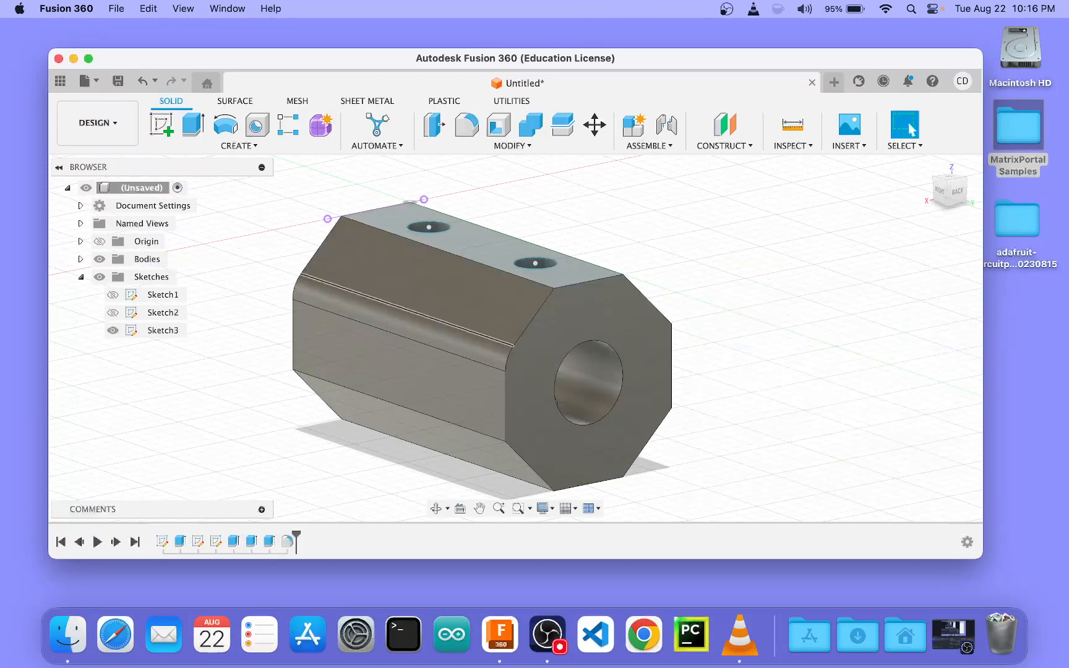
pyautogui.keyDown('shift'); pyautogui.moveTo(711, 255); pyautogui.dragTo(670, 264, button='middle'); pyautogui.keyUp('shift')
pyautogui.press('q')
pyautogui.click(450, 280)
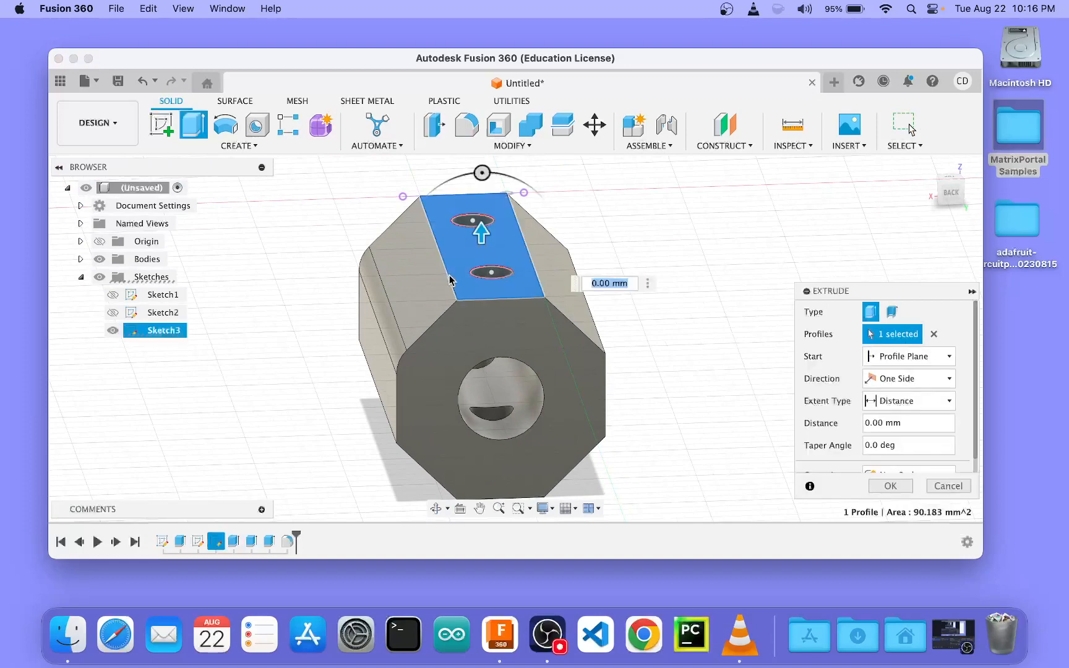
pyautogui.press('Escape')
# Step: Fillet both long edges of the top face with a 2 mm radius using Press Pull
pyautogui.press('q')
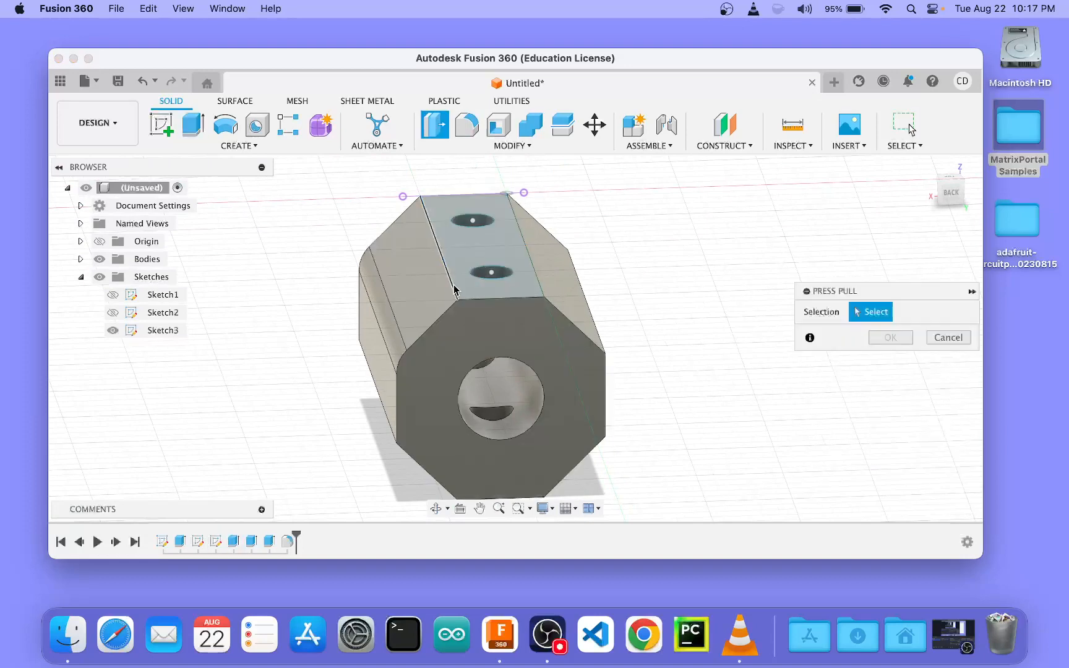
pyautogui.click(450, 286)
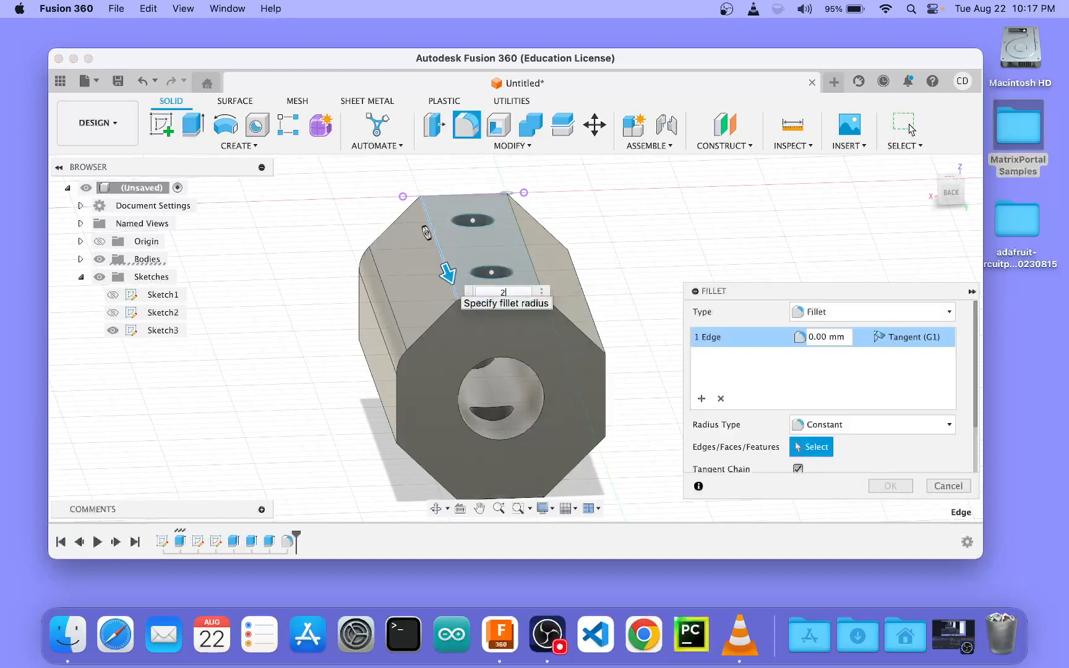
pyautogui.press('Return')
pyautogui.press('q')
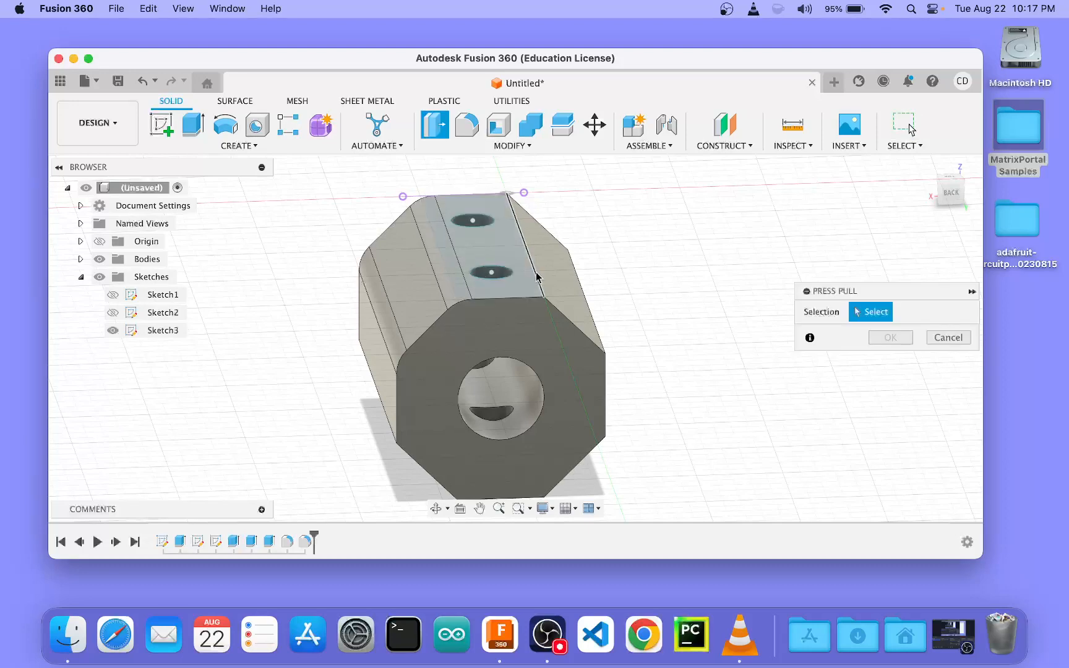
pyautogui.click(535, 278)
pyautogui.write('2')
pyautogui.press('Return')
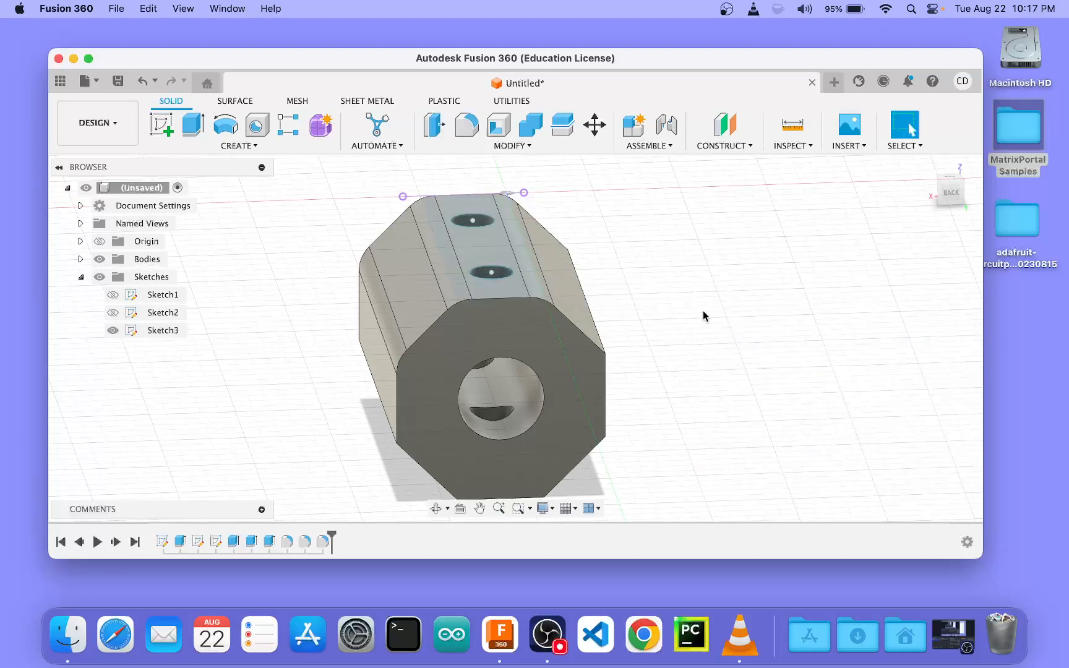
# Step: Fillet the upper and lower long edges of the vertical side face on the -X side with a 2 mm radius
pyautogui.keyDown('shift'); pyautogui.moveTo(703, 316); pyautogui.dragTo(660, 298, button='middle'); pyautogui.keyUp('shift')
pyautogui.press('q')
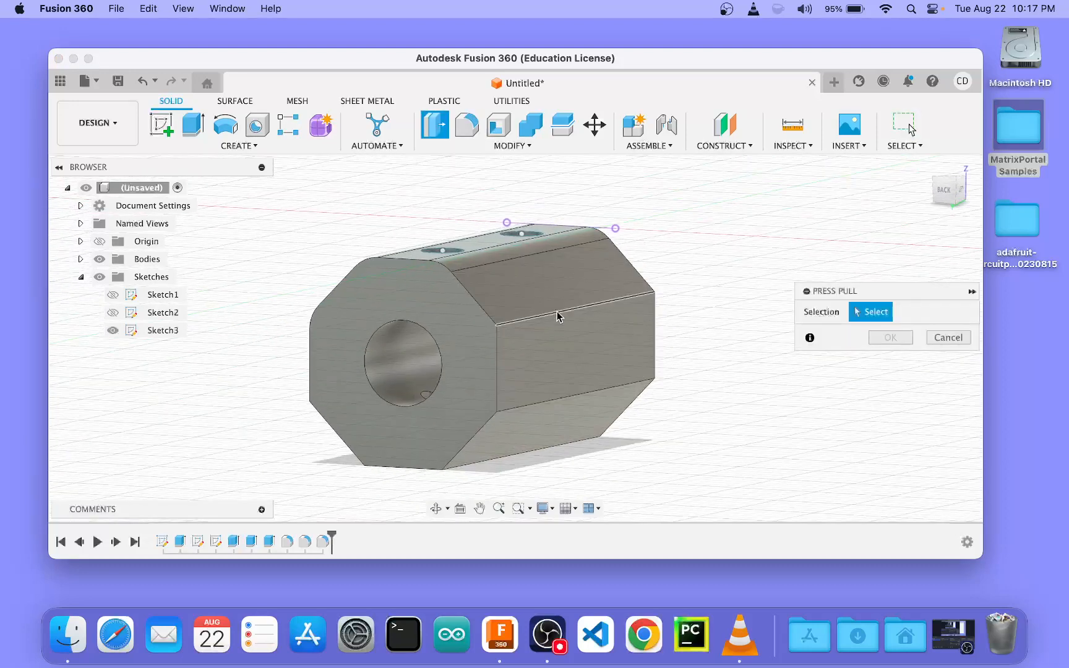
pyautogui.click(557, 316)
pyautogui.write('2')
pyautogui.press('Return')
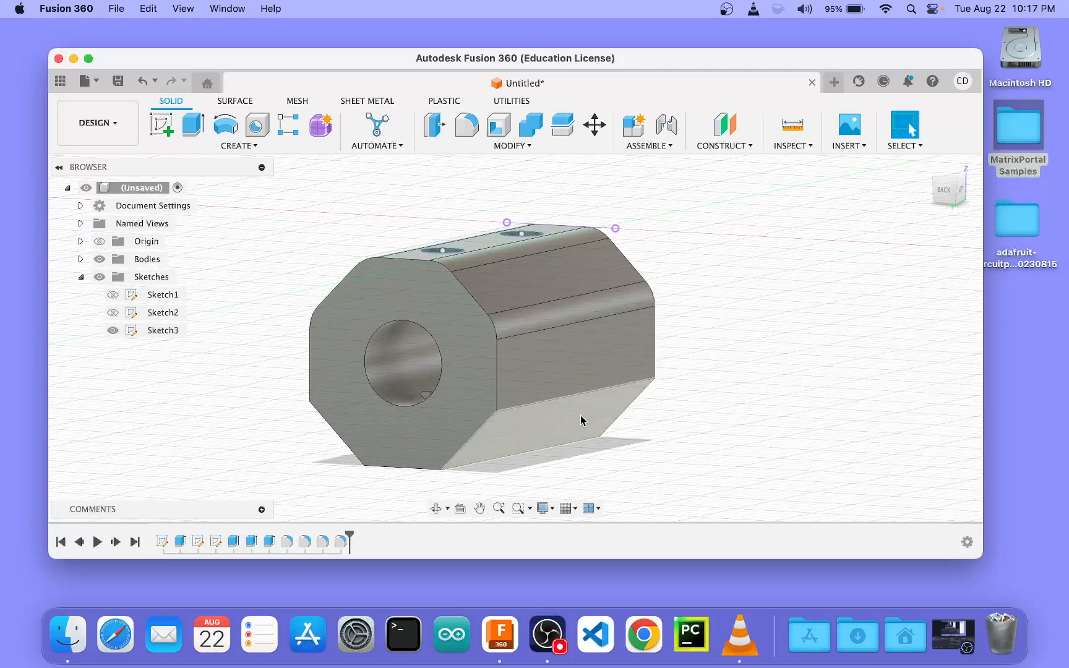
pyautogui.press('q')
pyautogui.click(539, 405)
pyautogui.write('2')
pyautogui.press('Return')
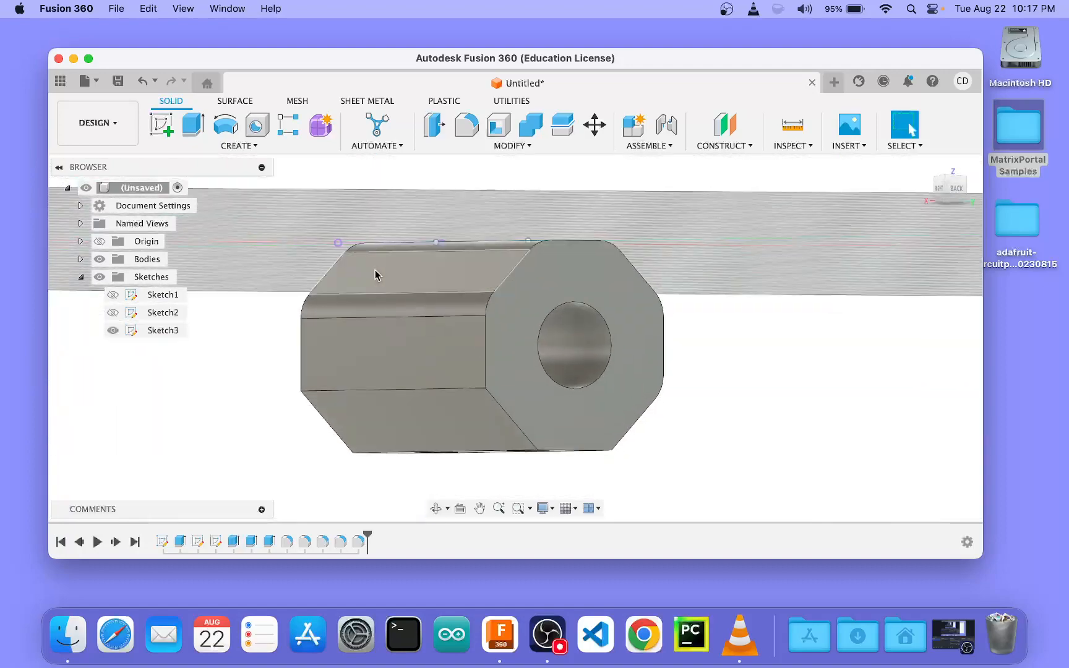
# Step: Fillet the lower long edge of the vertical side face on the +X side with a 2 mm radius
pyautogui.press('f')
pyautogui.click(399, 391)
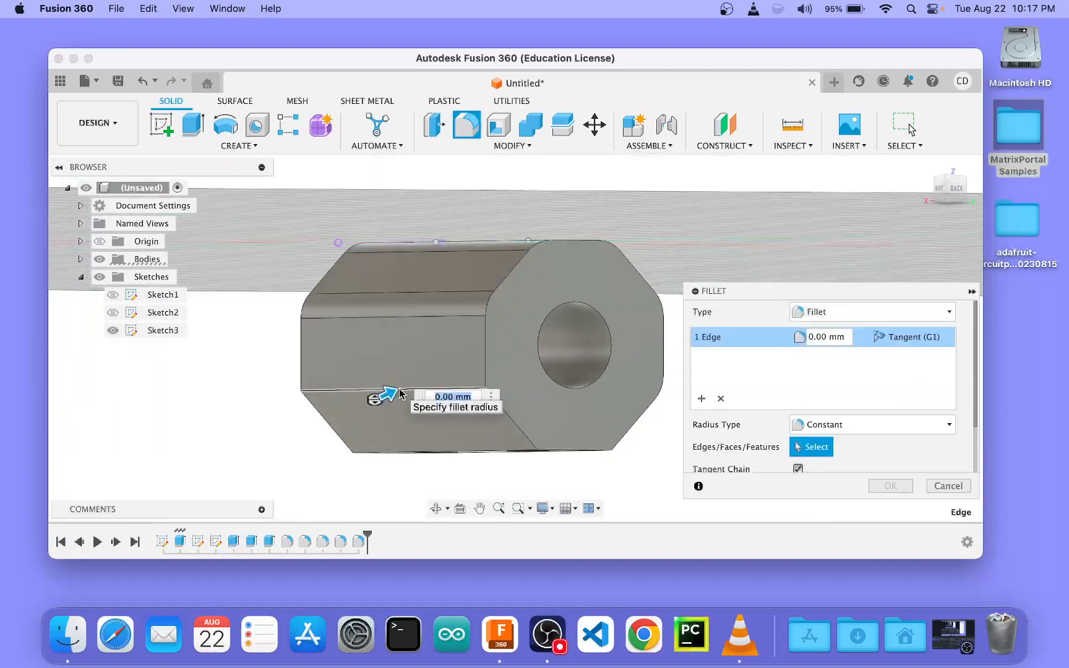
pyautogui.write('2')
pyautogui.press('Return')
# Step: Undo all six edge fillets on the prism
pyautogui.keyDown('shift'); pyautogui.moveTo(718, 362); pyautogui.dragTo(611, 367, button='middle'); pyautogui.keyUp('shift')
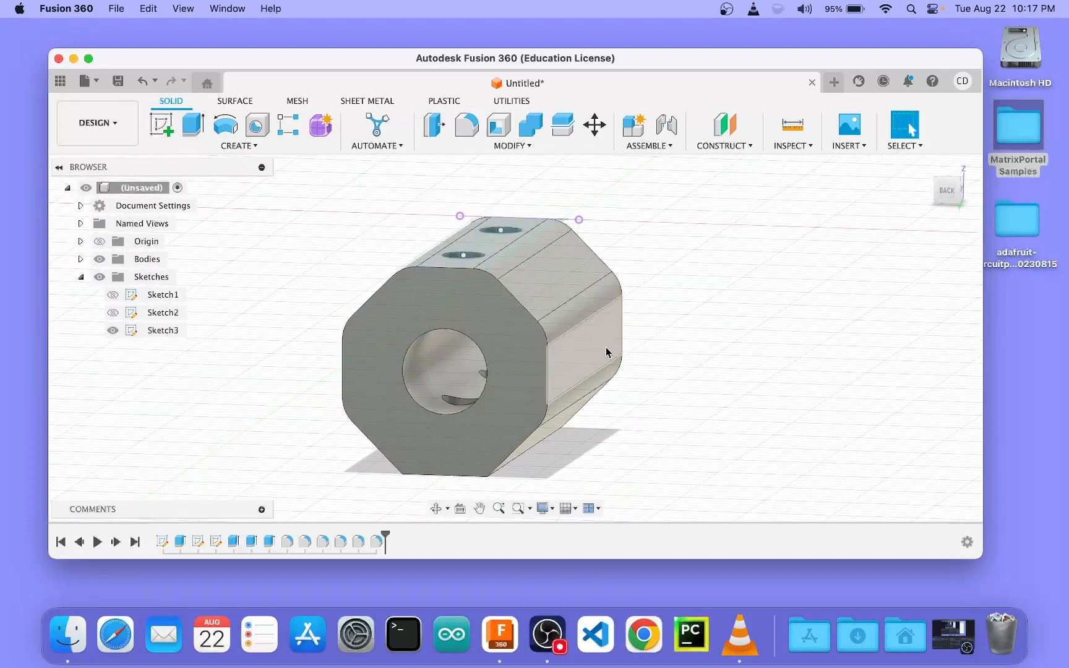
pyautogui.press('super+z')
pyautogui.press('super+z')
pyautogui.press('super+z')
pyautogui.press('super+z')
pyautogui.press('super+z')
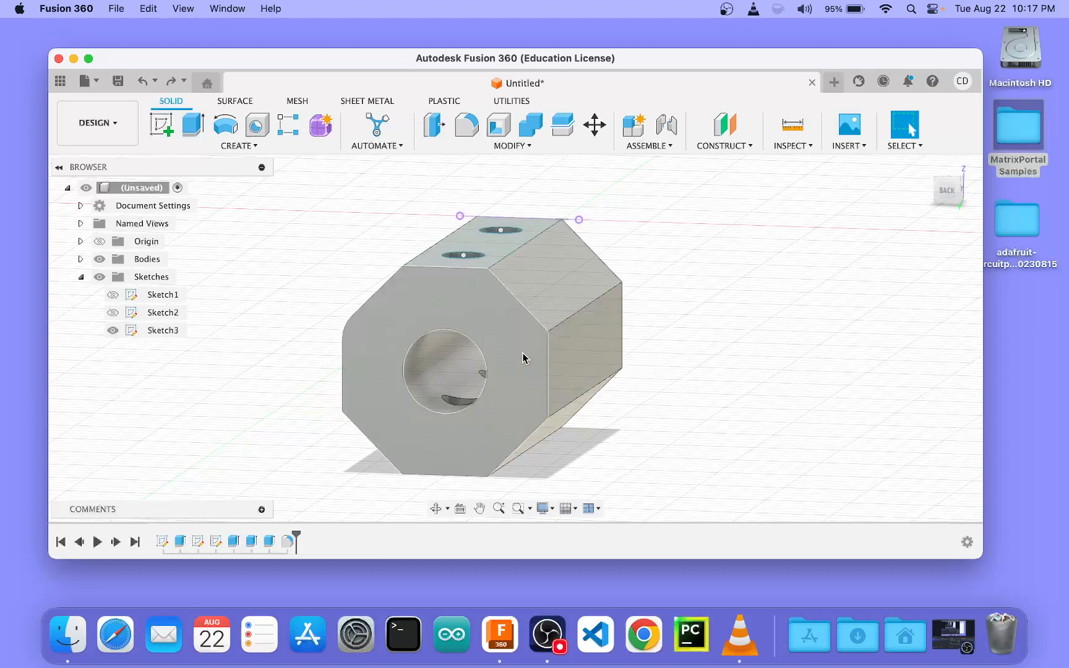
pyautogui.press('super+z')
# Step: Try a chamfer on the top face's long edge on the -X side and undo it
pyautogui.click(259, 147)
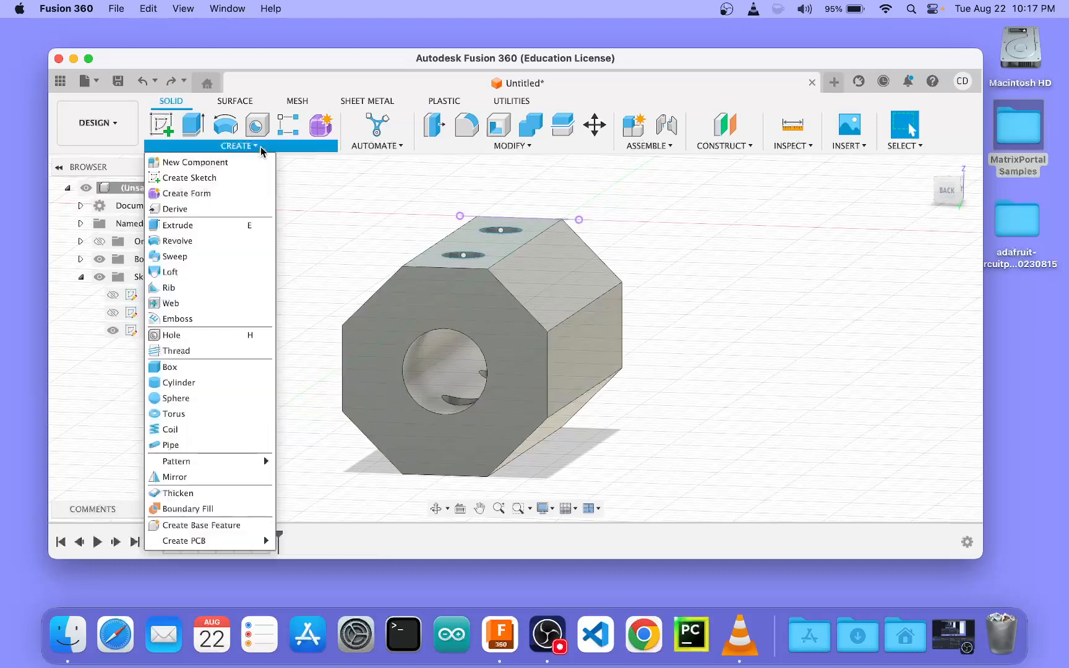
pyautogui.moveTo(511, 145)
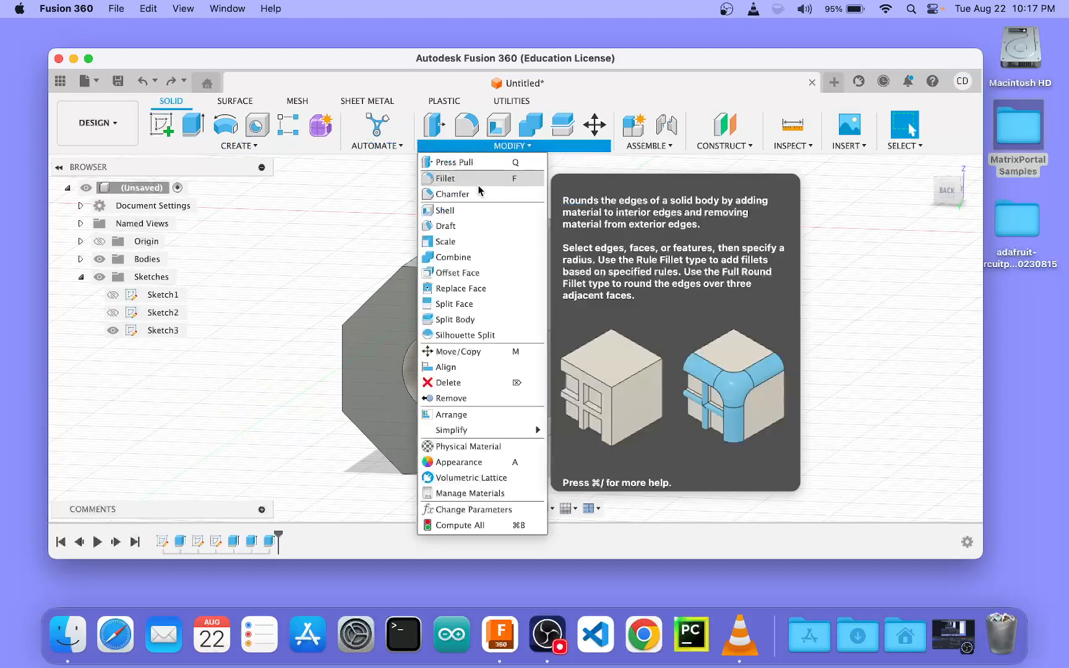
pyautogui.click(452, 194)
pyautogui.click(521, 253)
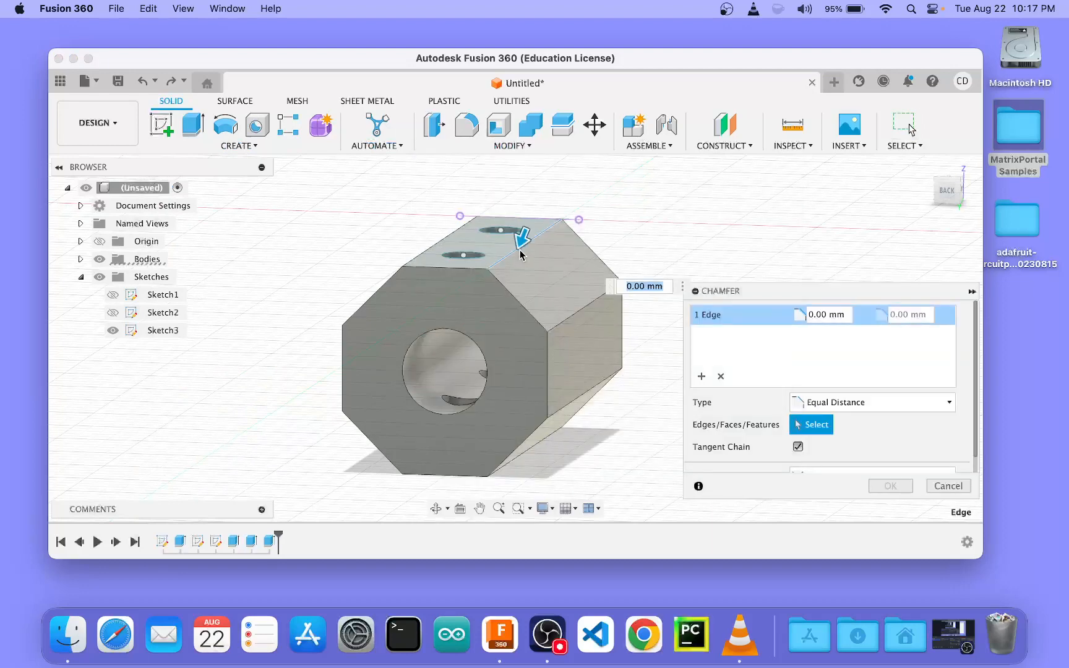
pyautogui.press('Return')
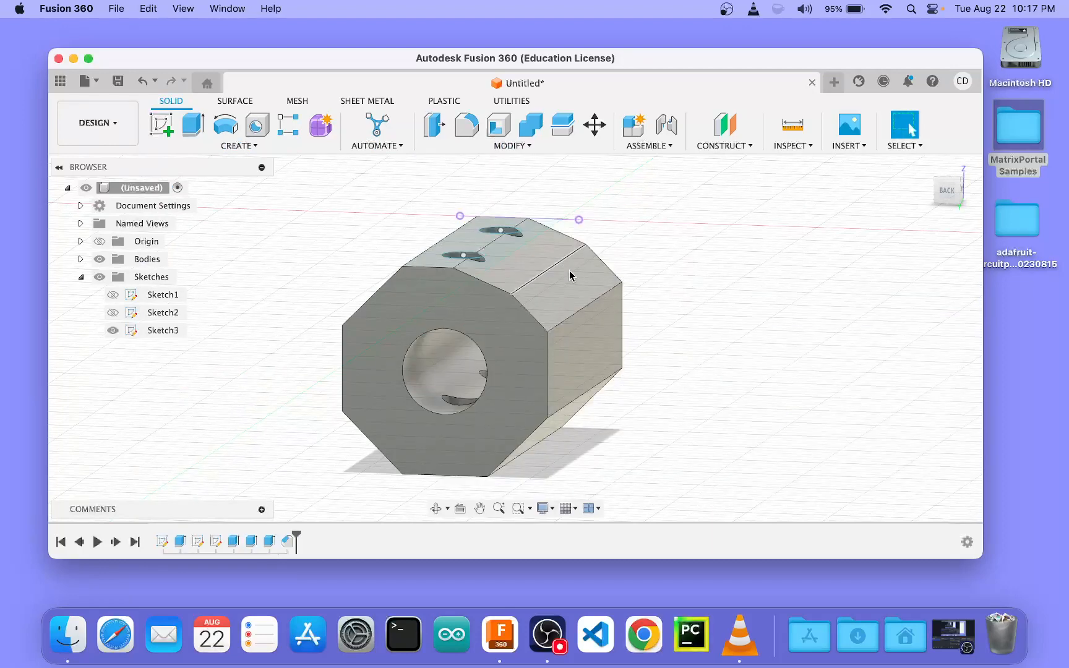
pyautogui.press('super+z')
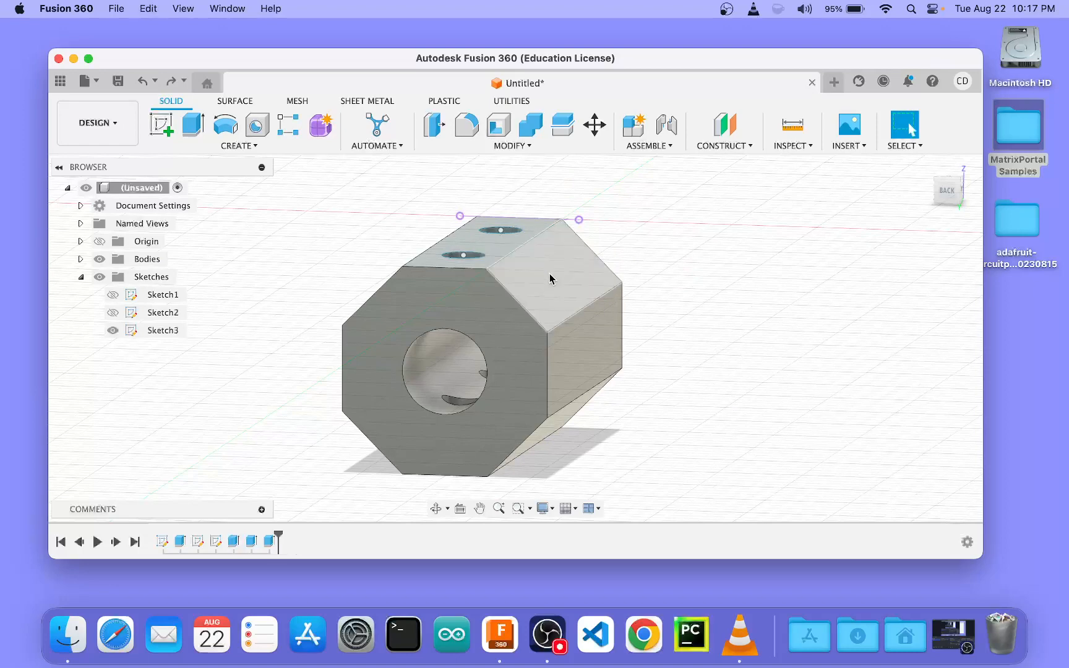
# Step: Chamfer the top face's long edge on the -X side with an equal distance of 0.5 mm
pyautogui.click(432, 147)
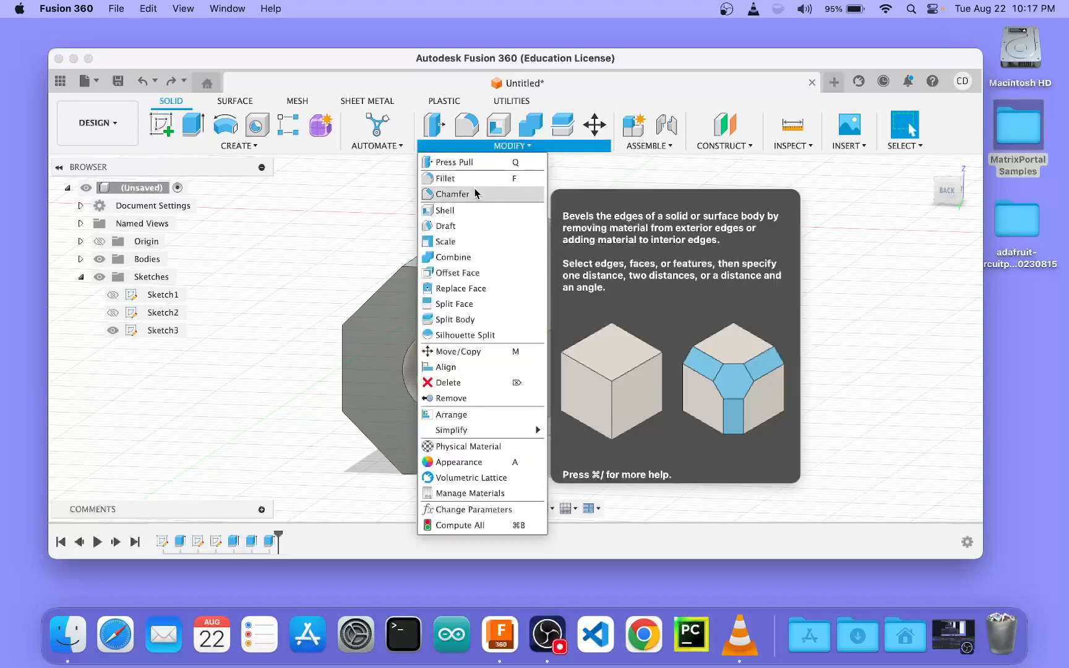
pyautogui.click(476, 194)
pyautogui.click(518, 248)
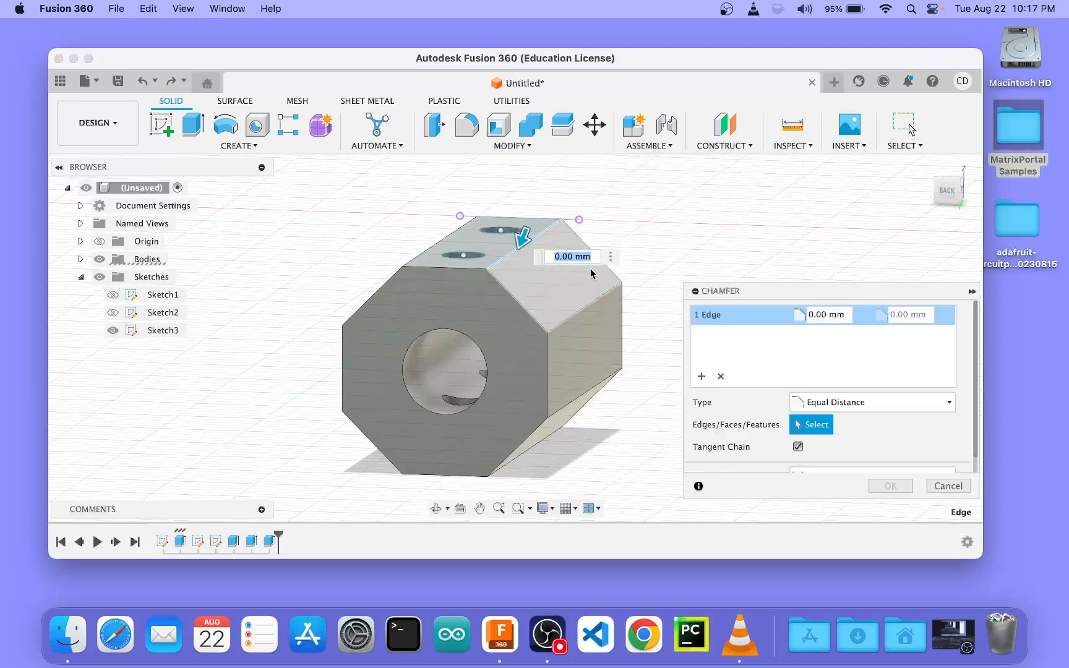
pyautogui.write('1')
pyautogui.press('Return')
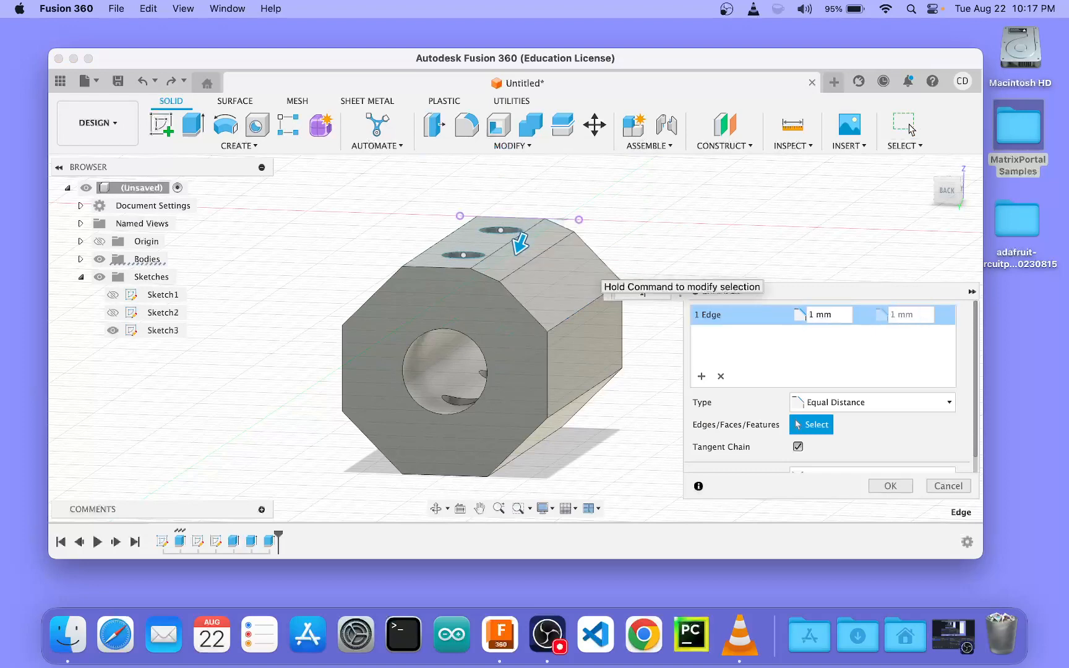
pyautogui.moveTo(519, 245); pyautogui.dragTo(522, 240)
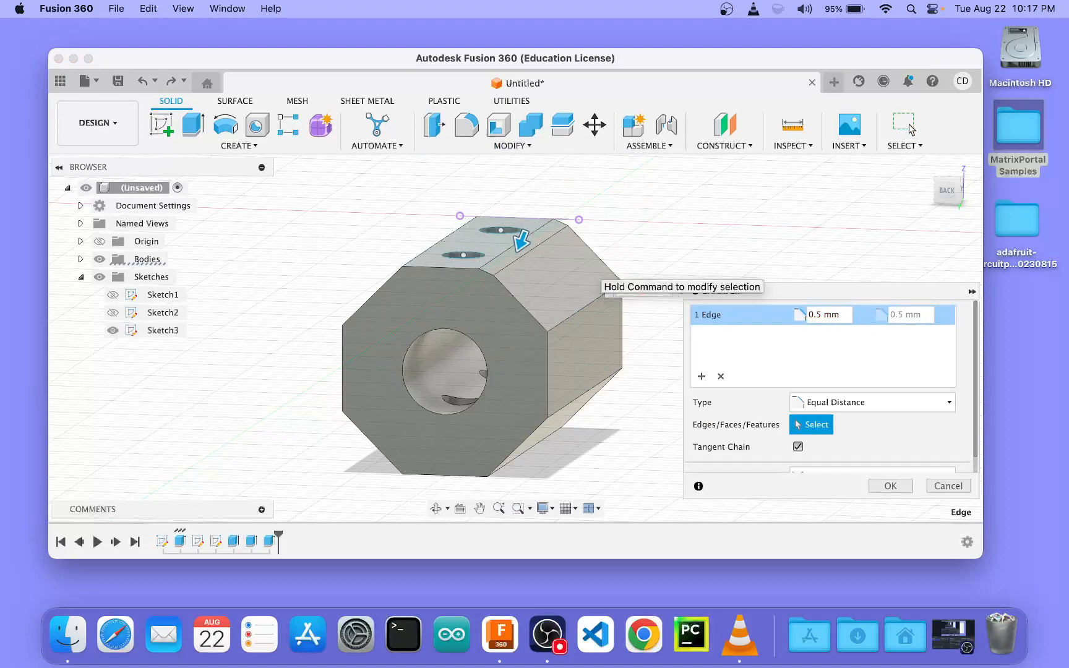
pyautogui.press('Return')
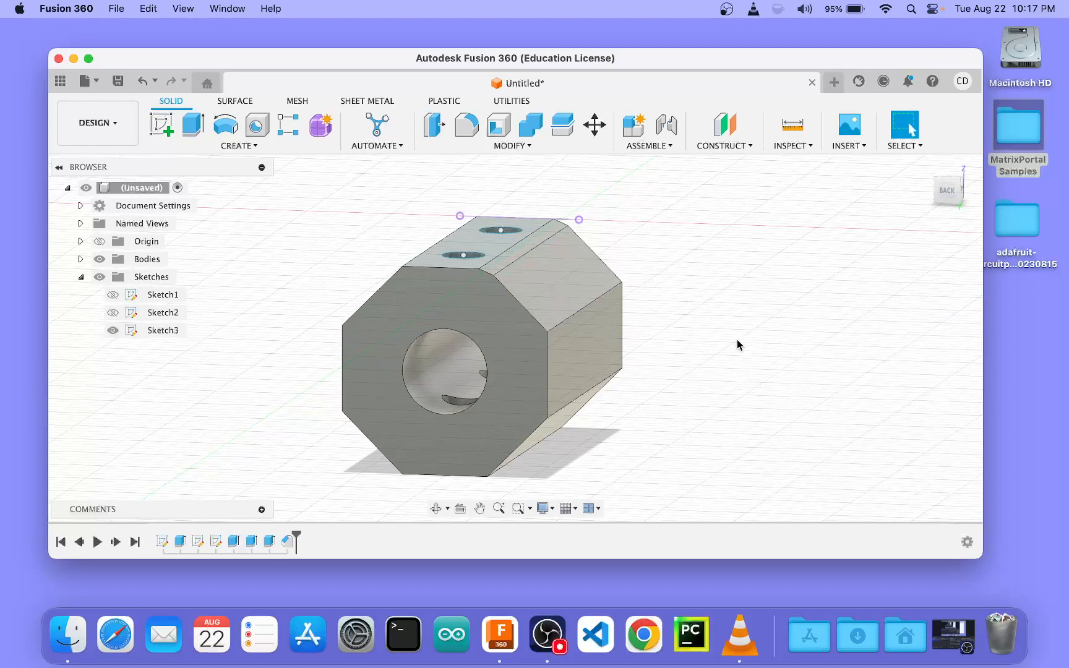
# Step: Try a 0.5 mm fillet on the upper long edge of the vertical side face on the -X side and undo it
pyautogui.press('q')
pyautogui.click(564, 323)
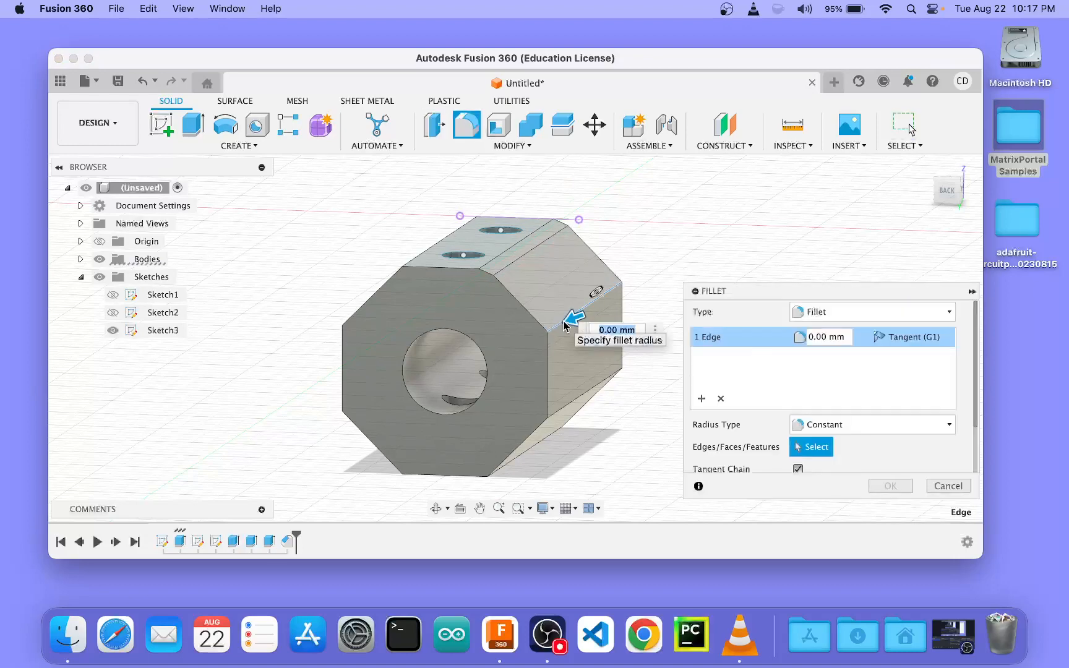
pyautogui.write('.5')
pyautogui.press('Return')
pyautogui.scroll(5, 568, 319)
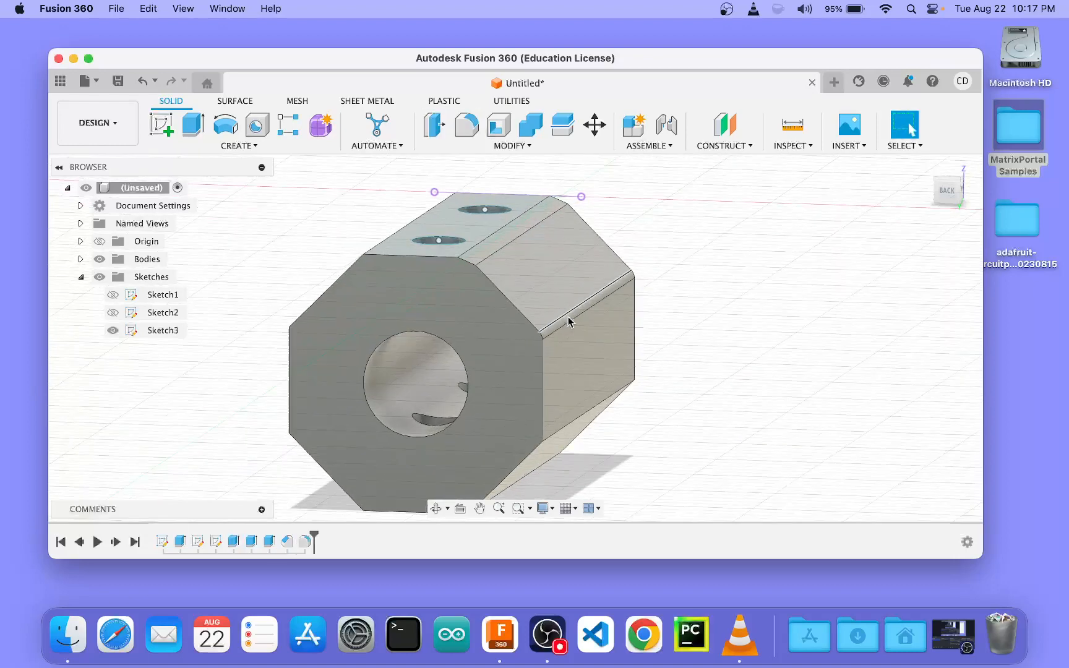
pyautogui.press('super+z')
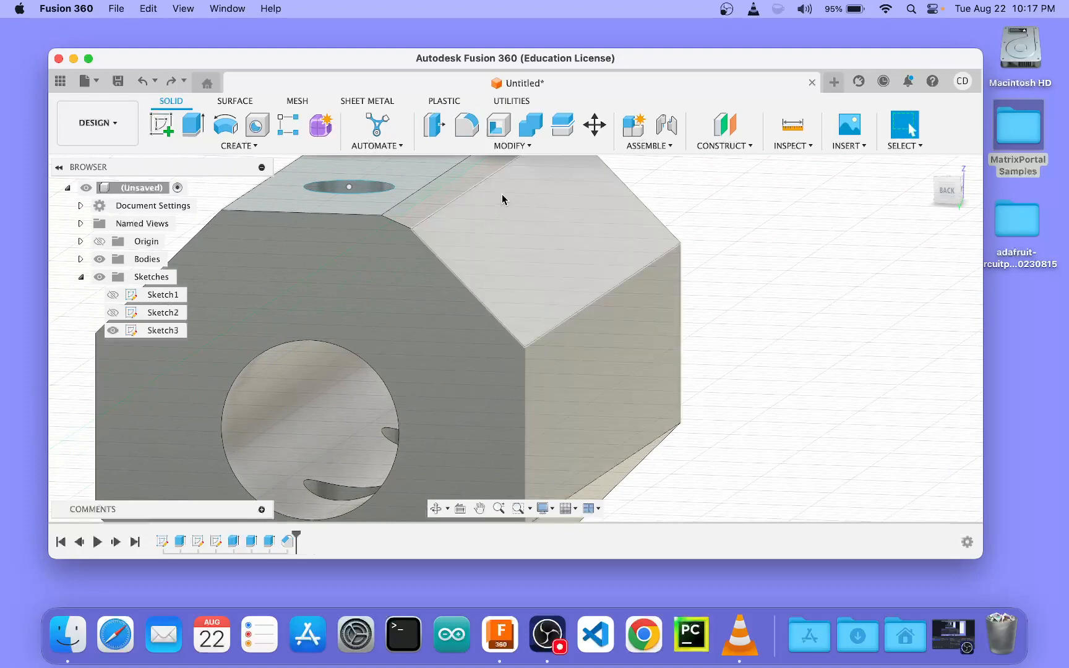
# Step: Chamfer the upper long edge of the vertical side face on the -X side with the Equal Distance type
pyautogui.click(516, 146)
pyautogui.click(453, 193)
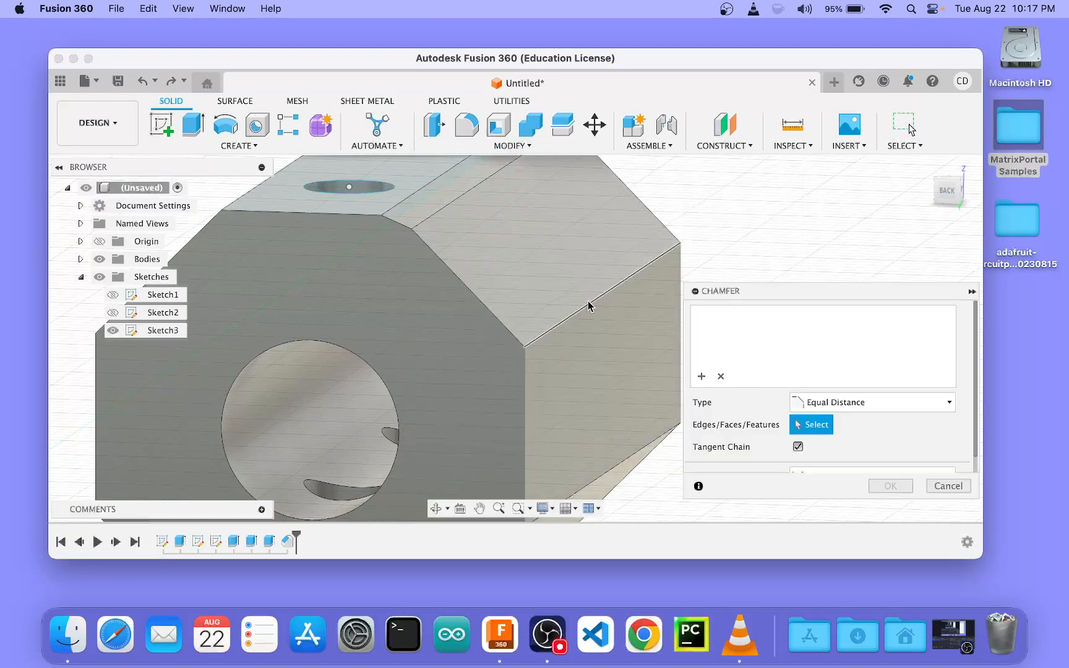
pyautogui.click(588, 312)
pyautogui.press('Return')
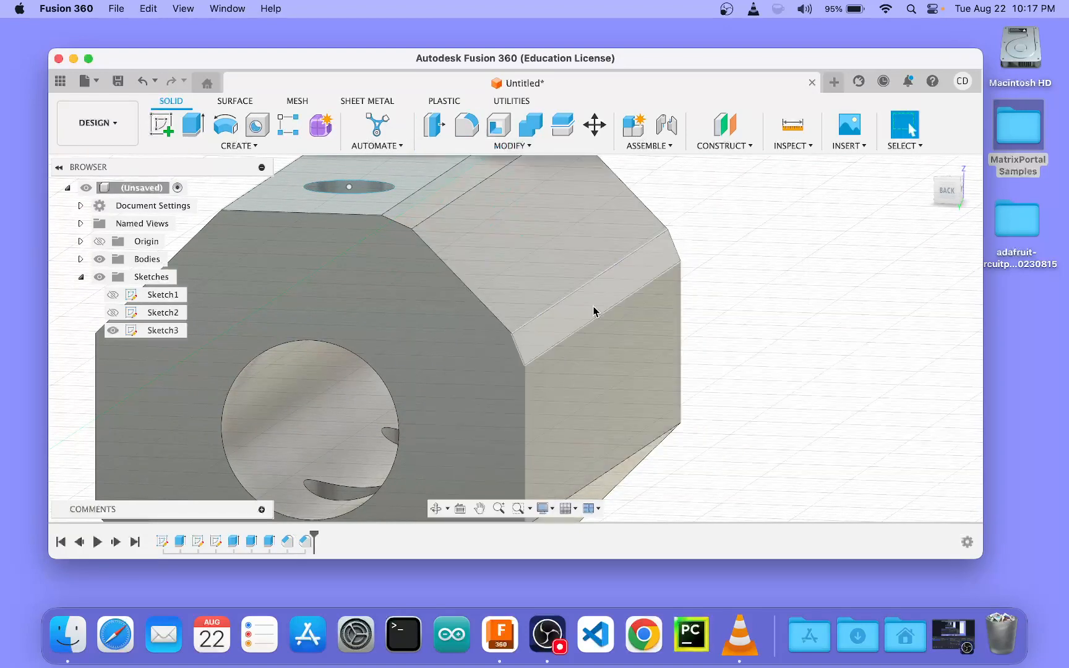
# Step: Chamfer the upper long edge of the vertical side face on the +X side with an equal distance of 0.5 mm
pyautogui.scroll(-5, 710, 314)
pyautogui.keyDown('shift'); pyautogui.moveTo(383, 240); pyautogui.dragTo(517, 173, button='middle'); pyautogui.keyUp('shift')
pyautogui.click(512, 145)
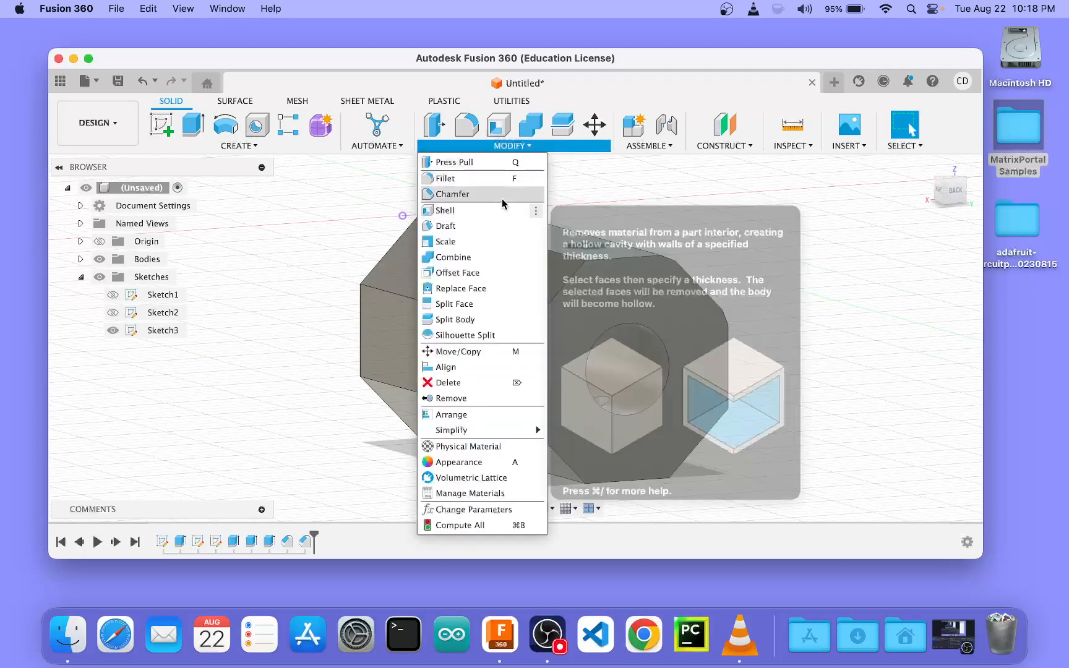
pyautogui.click(501, 195)
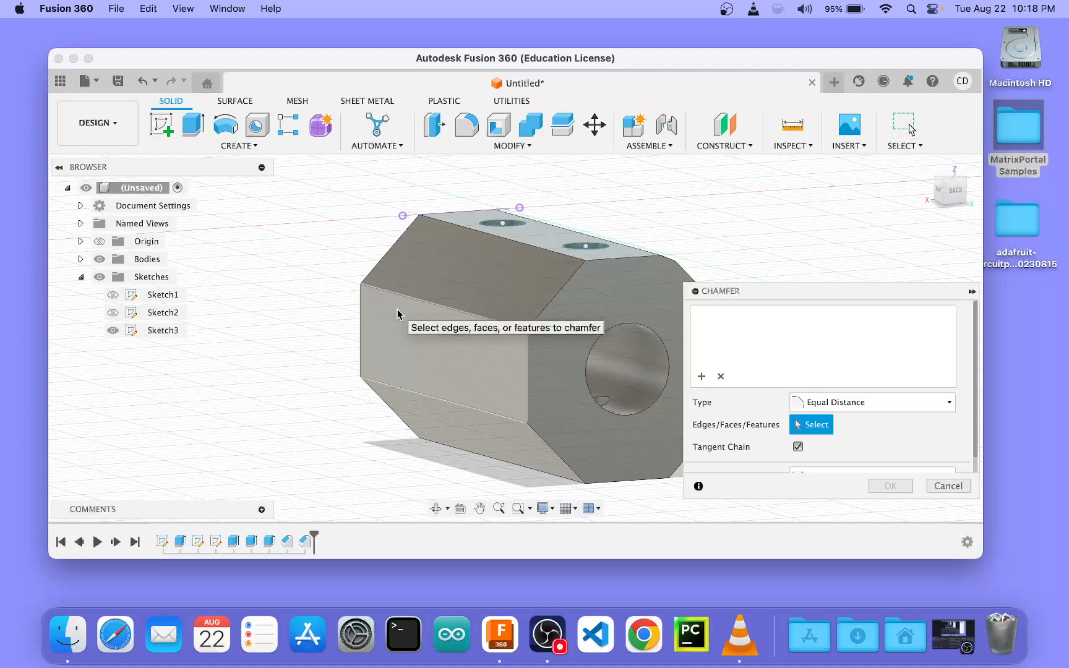
pyautogui.click(422, 303)
pyautogui.write('.5')
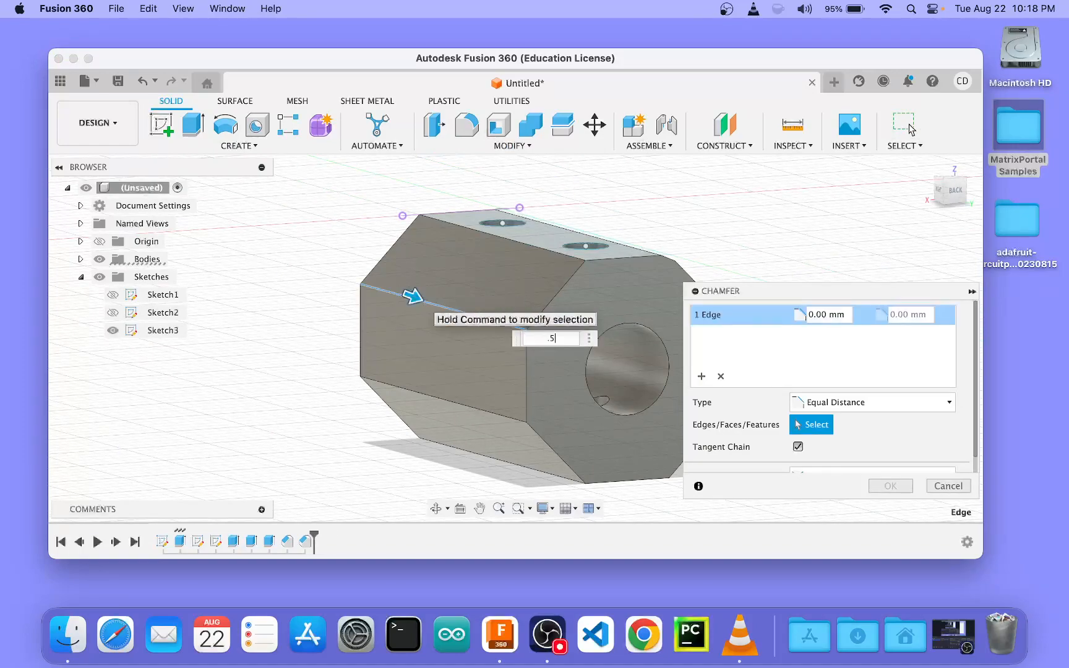
pyautogui.press('Return')
# Step: Chamfer the lower long edge of the vertical side face on the +X side with the Equal Distance type
pyautogui.moveTo(336, 286)
pyautogui.keyDown('shift'); pyautogui.mouseDown(button='middle')
pyautogui.moveTo(320, 267)
pyautogui.moveTo(284, 272)
pyautogui.moveTo(317, 265)
pyautogui.moveTo(320, 280)
pyautogui.mouseUp(button='middle'); pyautogui.keyUp('shift')
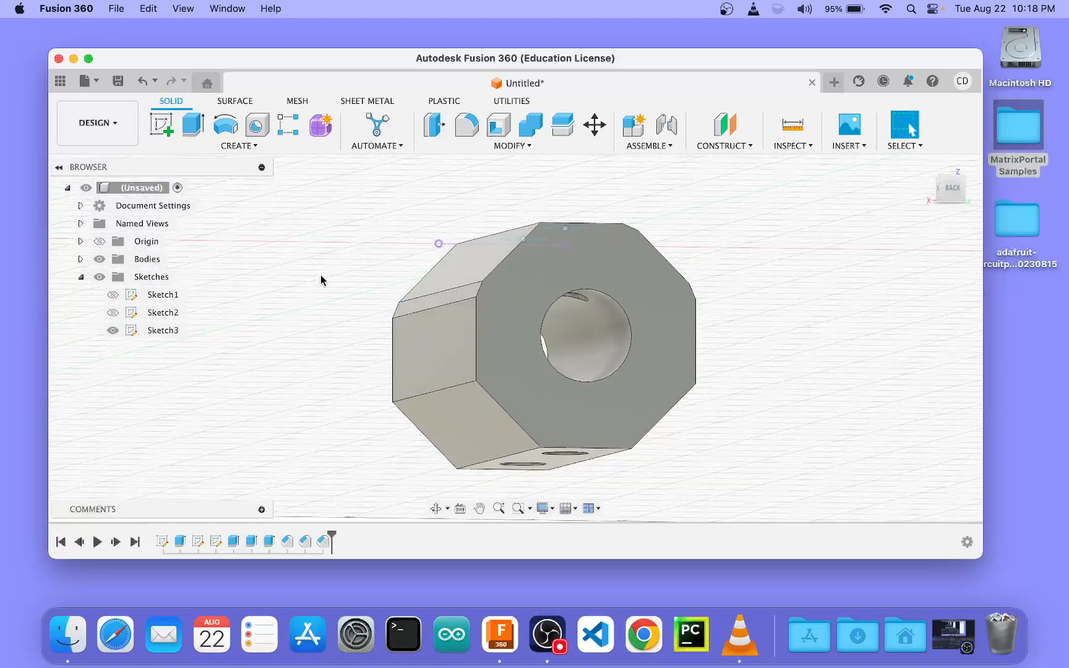
pyautogui.press('q')
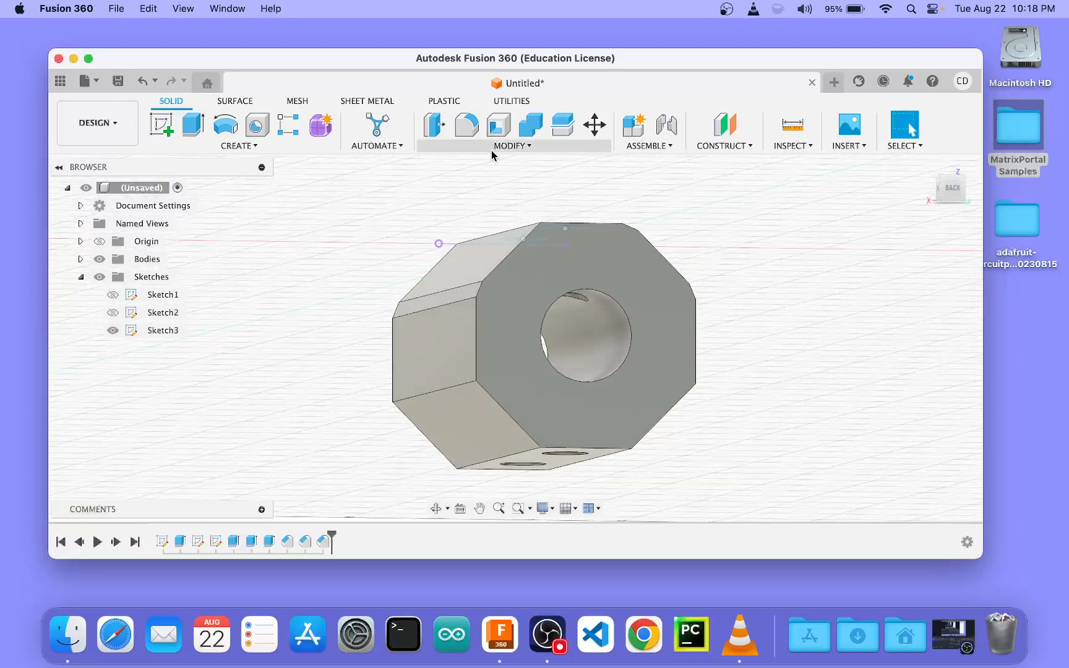
pyautogui.click(498, 146)
pyautogui.click(470, 193)
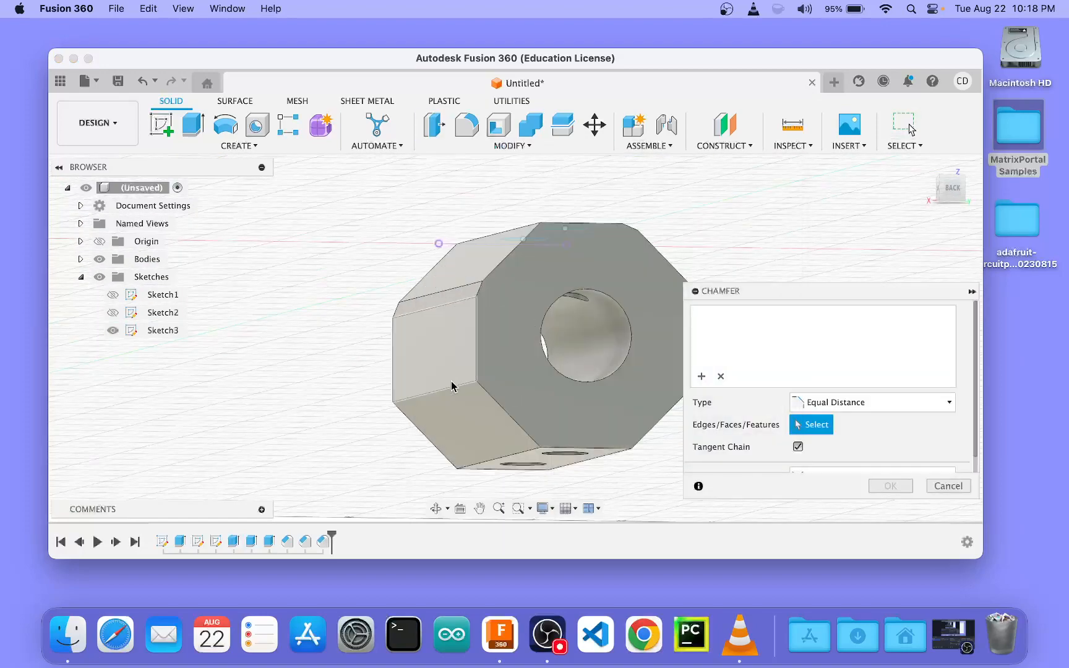
pyautogui.click(452, 388)
pyautogui.click(908, 126)
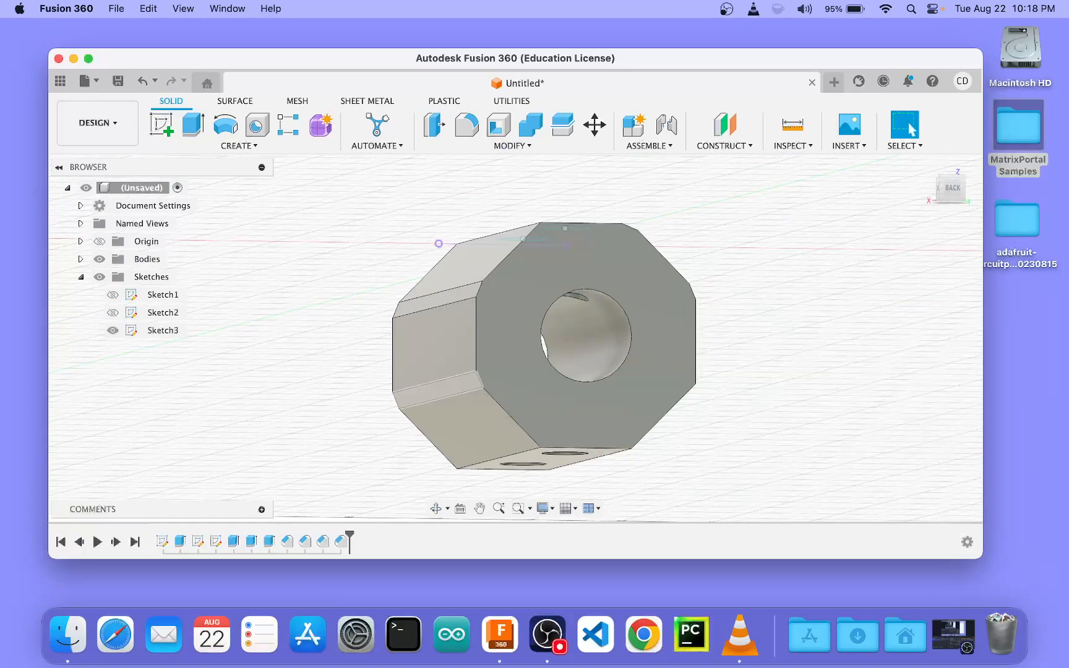
# Step: Chamfer the lower long edge of the vertical side face on the -X side with an equal distance of 0.5 mm
pyautogui.keyDown('shift'); pyautogui.moveTo(666, 389); pyautogui.dragTo(625, 357, button='middle'); pyautogui.keyUp('shift')
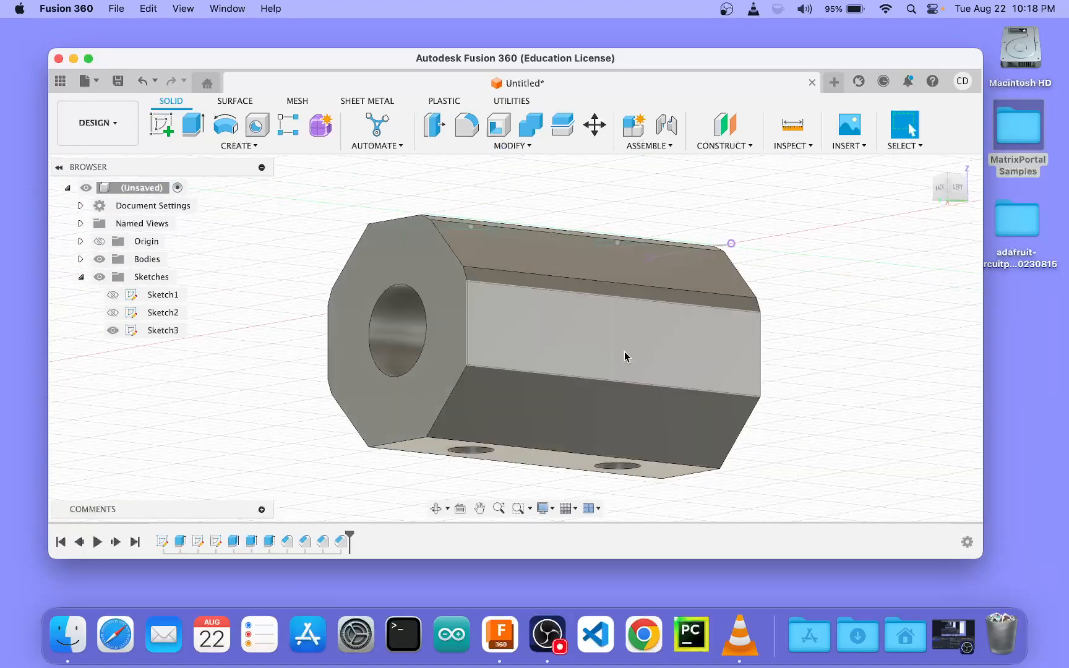
pyautogui.click(519, 147)
pyautogui.click(519, 197)
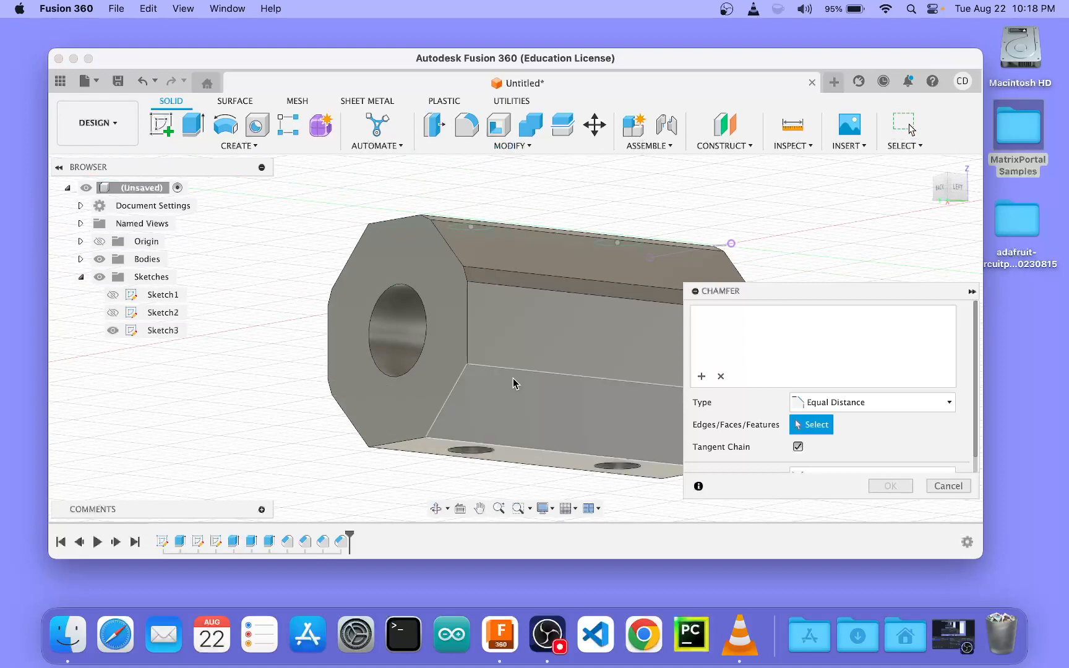
pyautogui.click(529, 373)
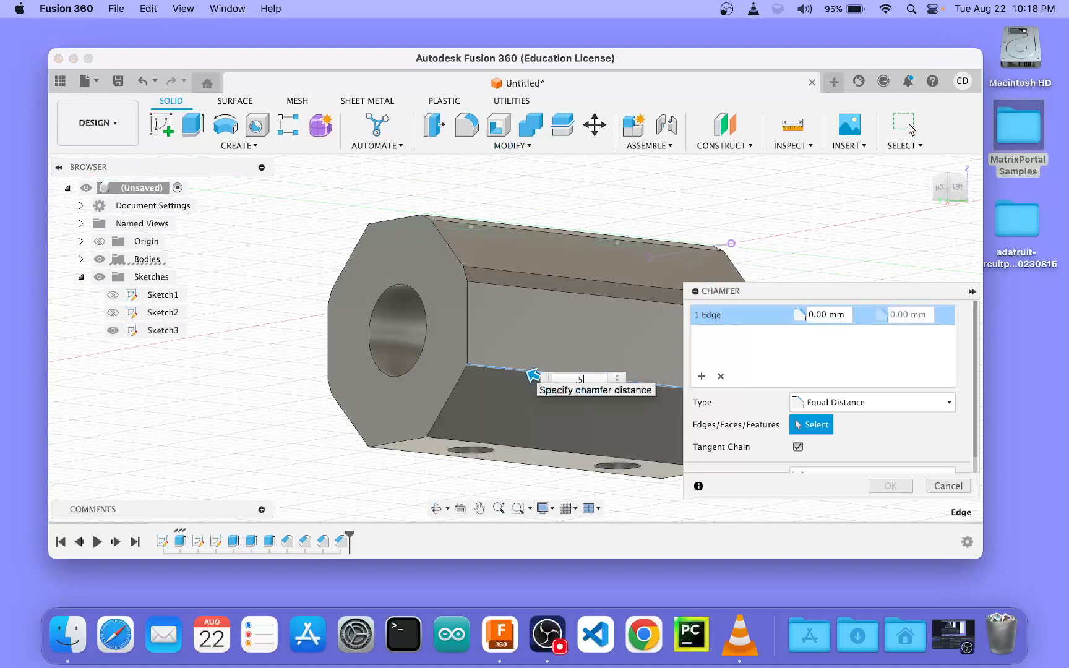
pyautogui.write('.5')
pyautogui.press('Return')
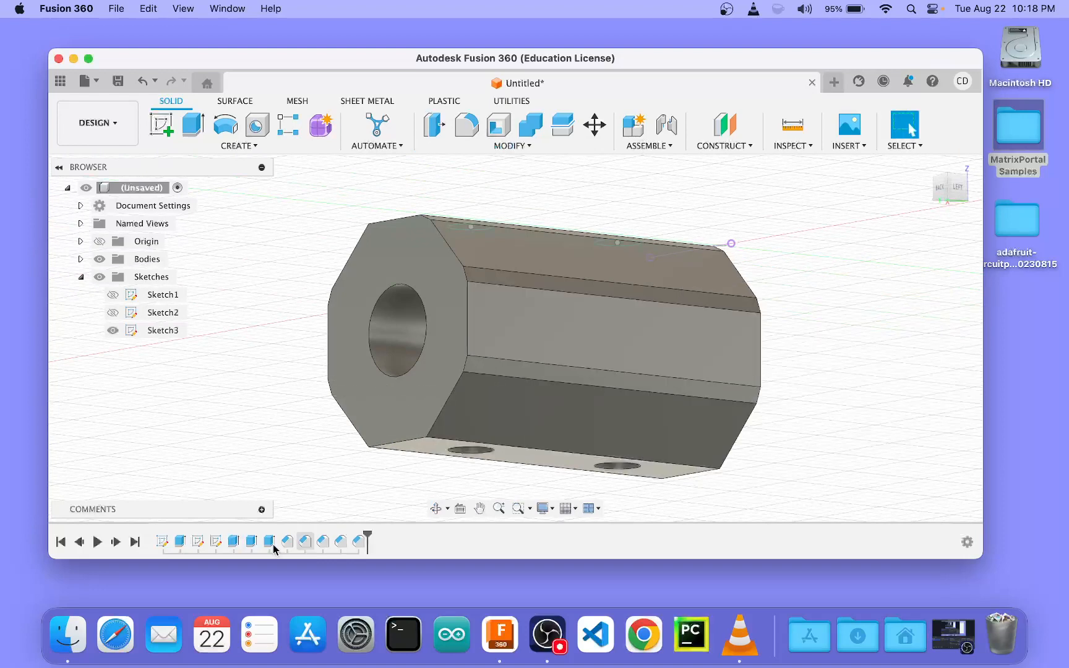
# Step: Edit the first chamfer, on the top face's -X long edge, and set its distance to 0.1 mm
pyautogui.keyDown('shift'); pyautogui.moveTo(286, 272); pyautogui.dragTo(371, 467, button='middle'); pyautogui.keyUp('shift')
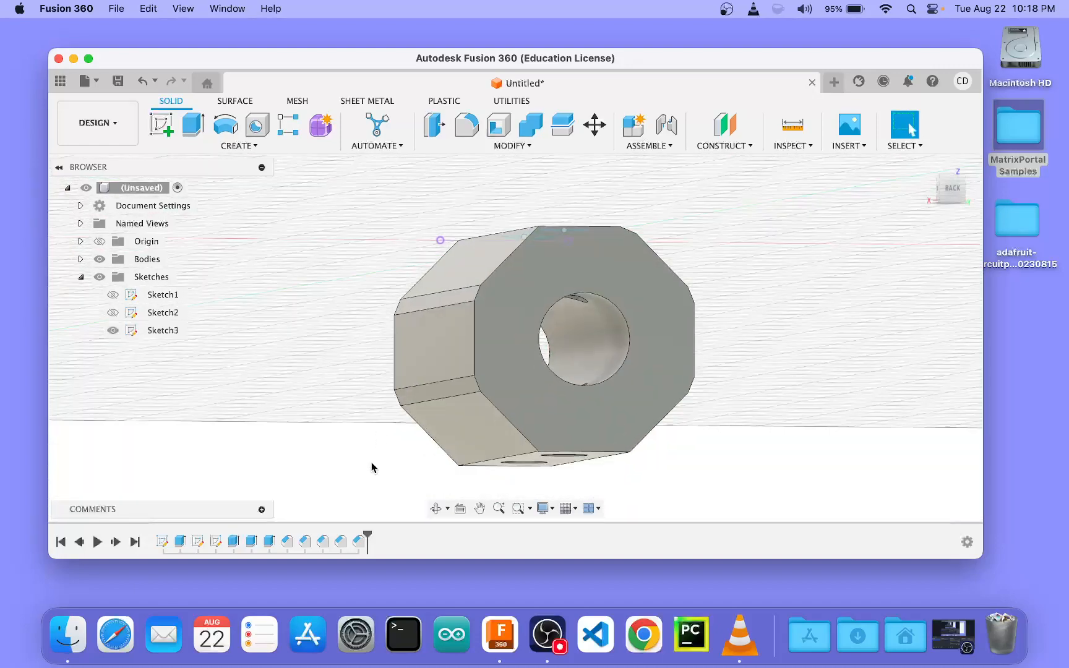
pyautogui.rightClick(288, 543)
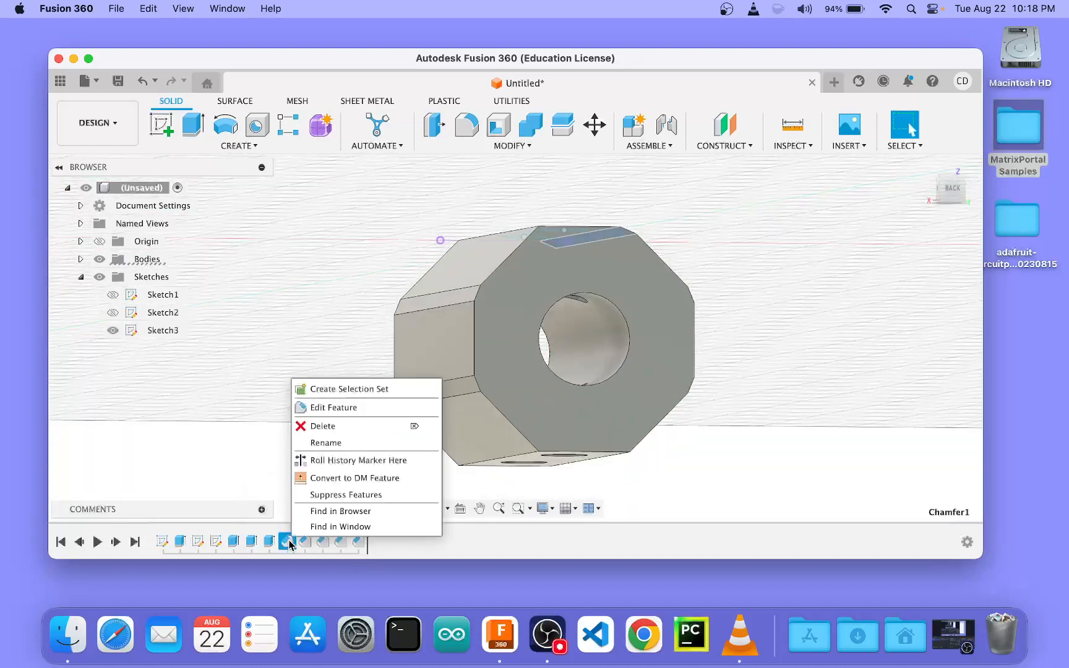
pyautogui.click(351, 408)
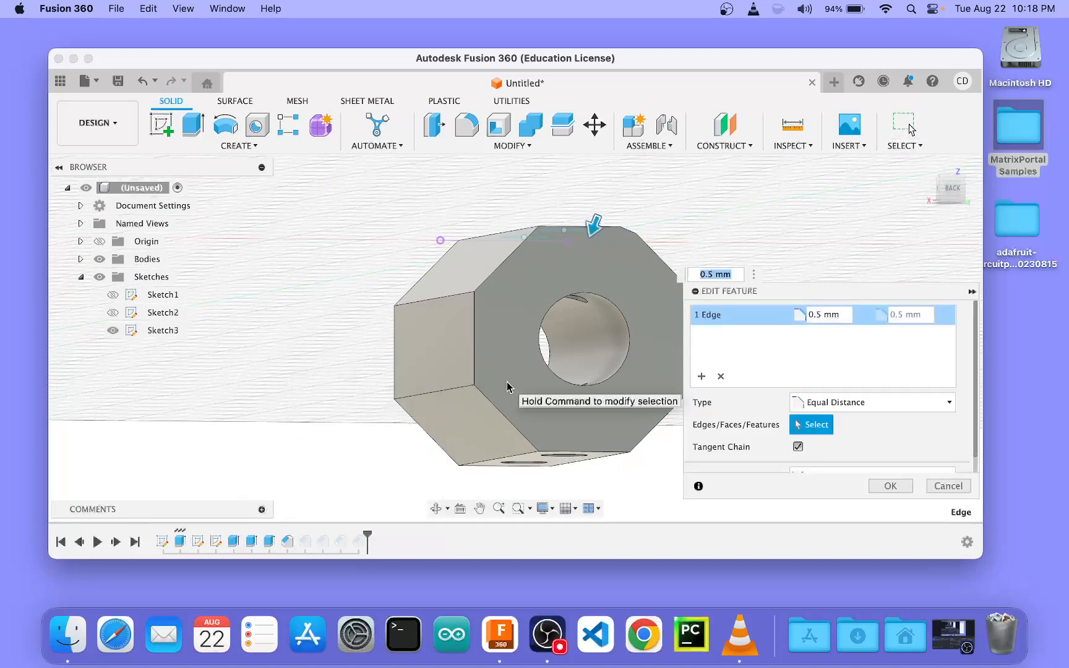
pyautogui.scroll(-5, 564, 364)
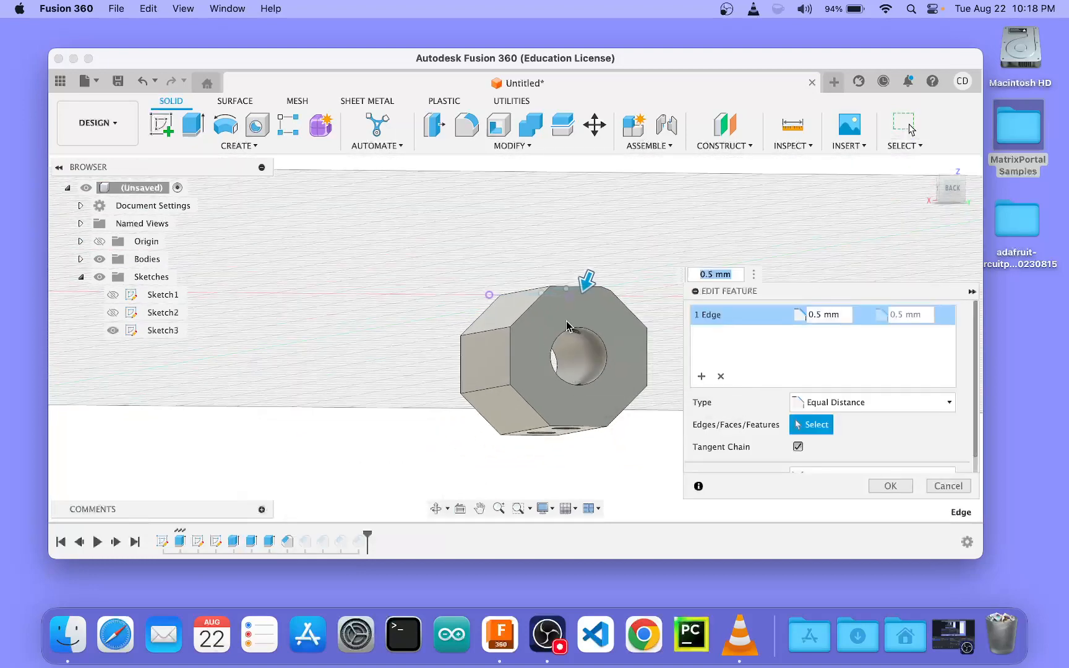
pyautogui.write('.1')
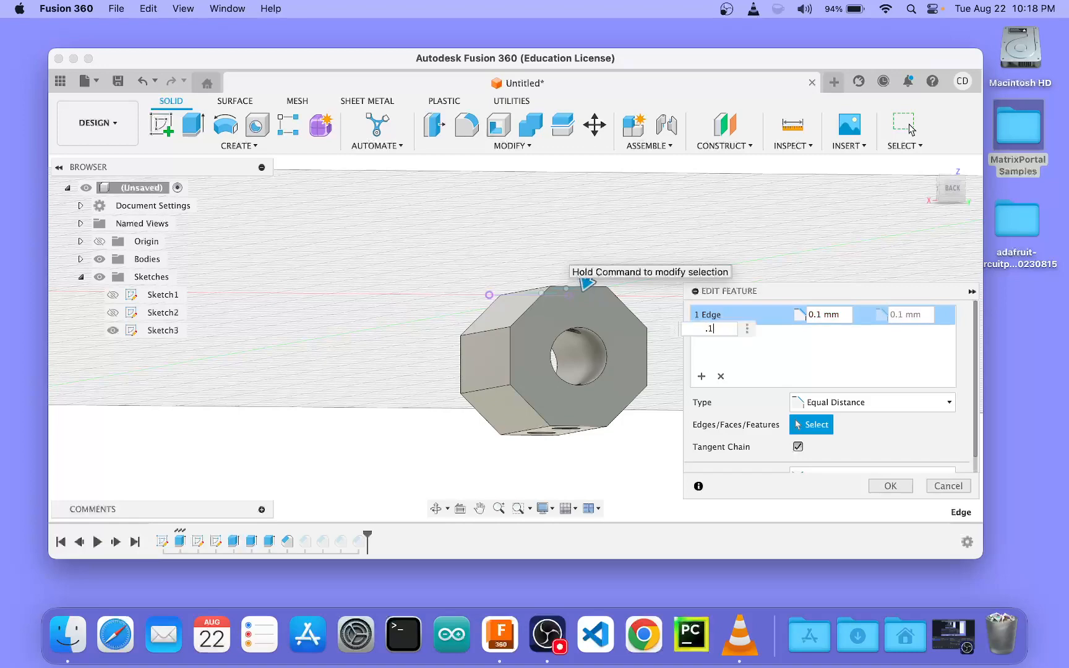
pyautogui.press('Return')
# Step: Examine the chamfered edges and the holes of the prism from the back, front, top and underside
pyautogui.keyDown('shift'); pyautogui.moveTo(600, 232); pyautogui.dragTo(575, 233, button='middle'); pyautogui.keyUp('shift')
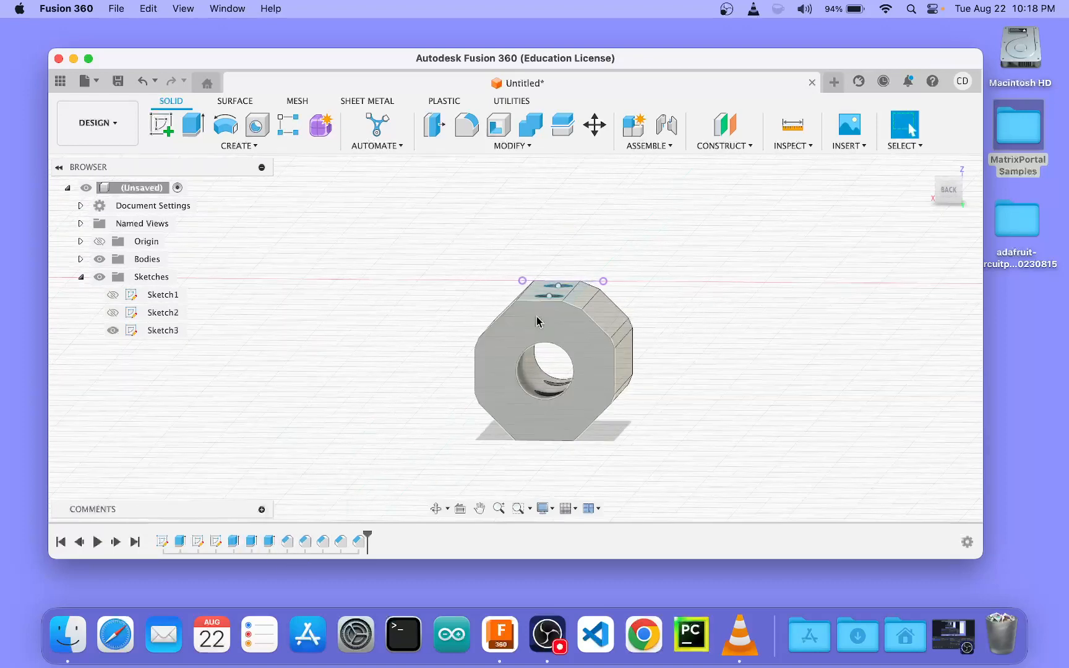
pyautogui.scroll(2, 748, 331)
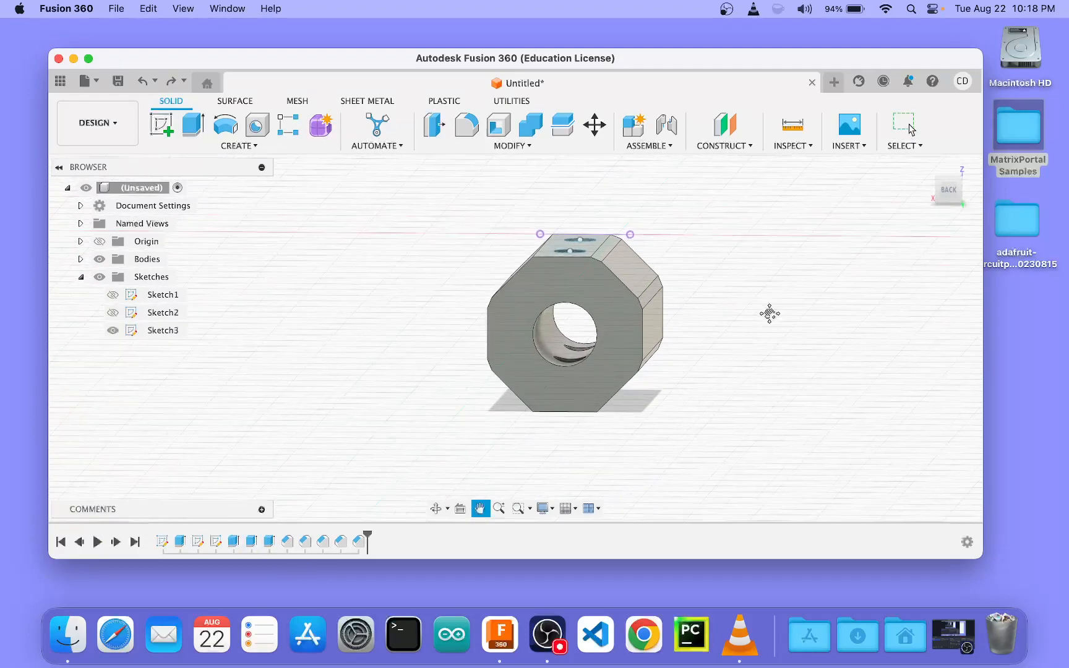
pyautogui.scroll(5, 742, 329)
pyautogui.scroll(-3, 715, 289)
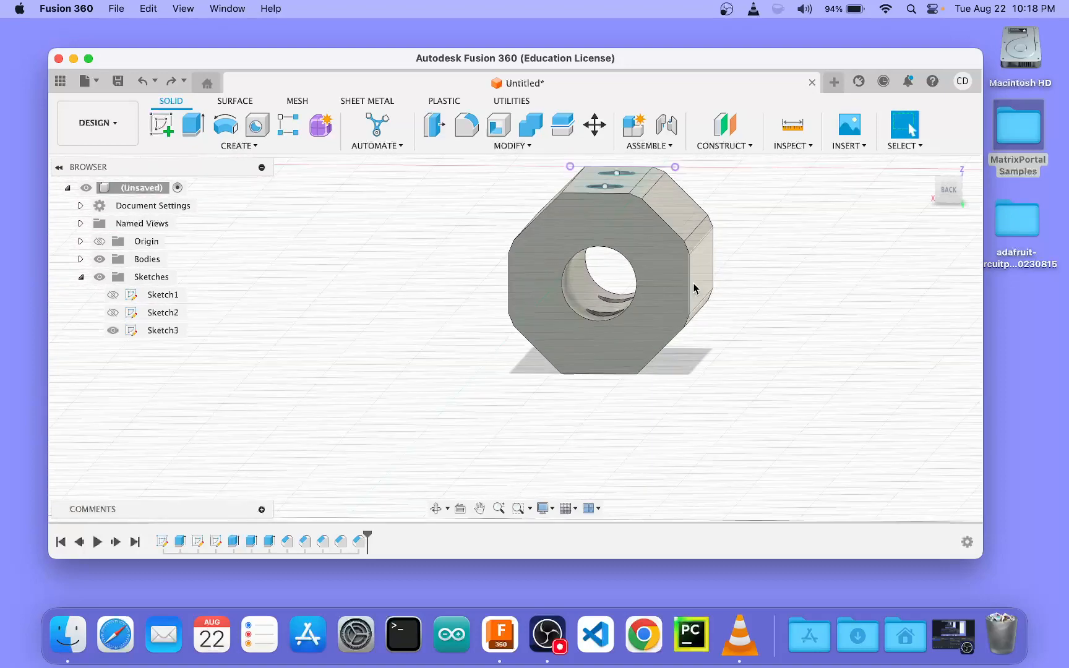
pyautogui.keyDown('shift'); pyautogui.moveTo(766, 312); pyautogui.dragTo(709, 256, button='middle'); pyautogui.keyUp('shift')
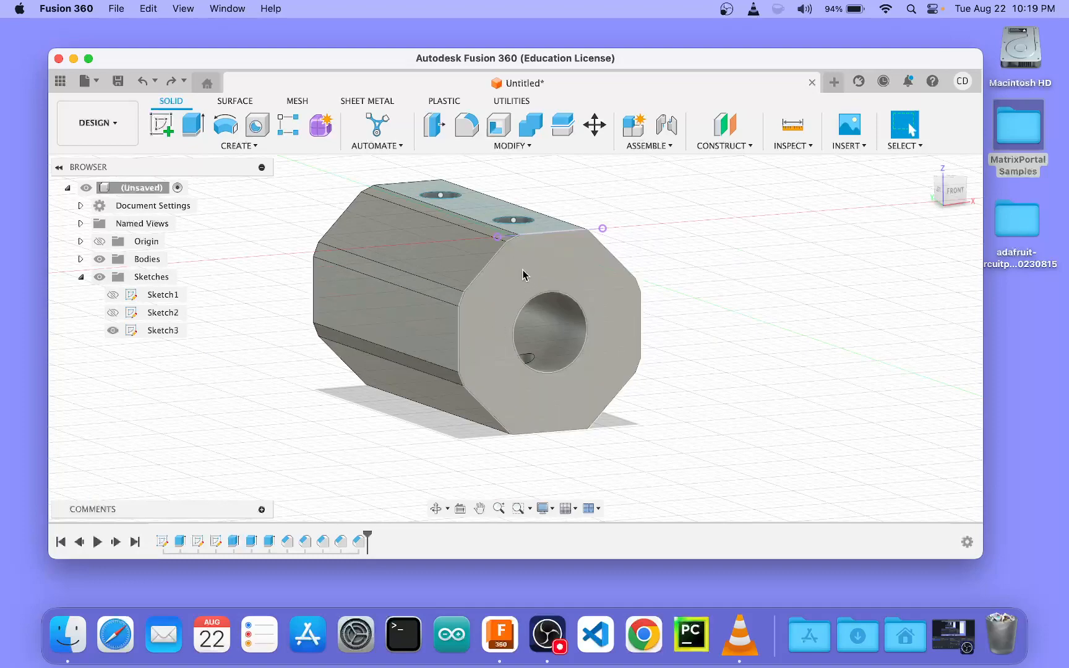
pyautogui.moveTo(674, 210); pyautogui.dragTo(573, 306, button='middle')
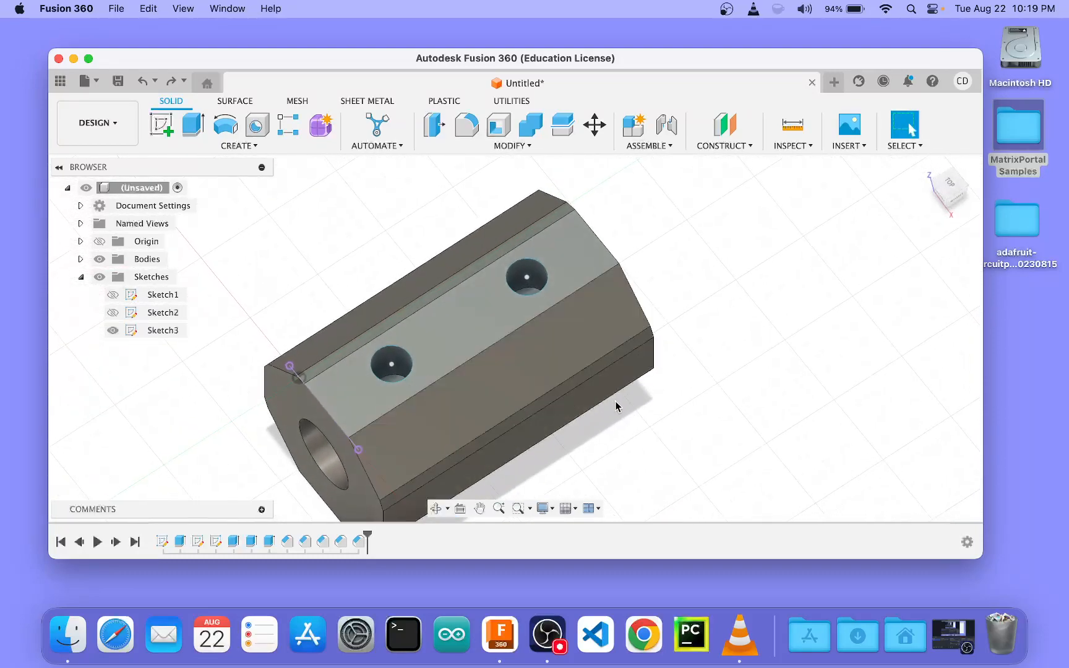
pyautogui.keyDown('shift'); pyautogui.moveTo(615, 405); pyautogui.dragTo(663, 307, button='middle'); pyautogui.keyUp('shift')
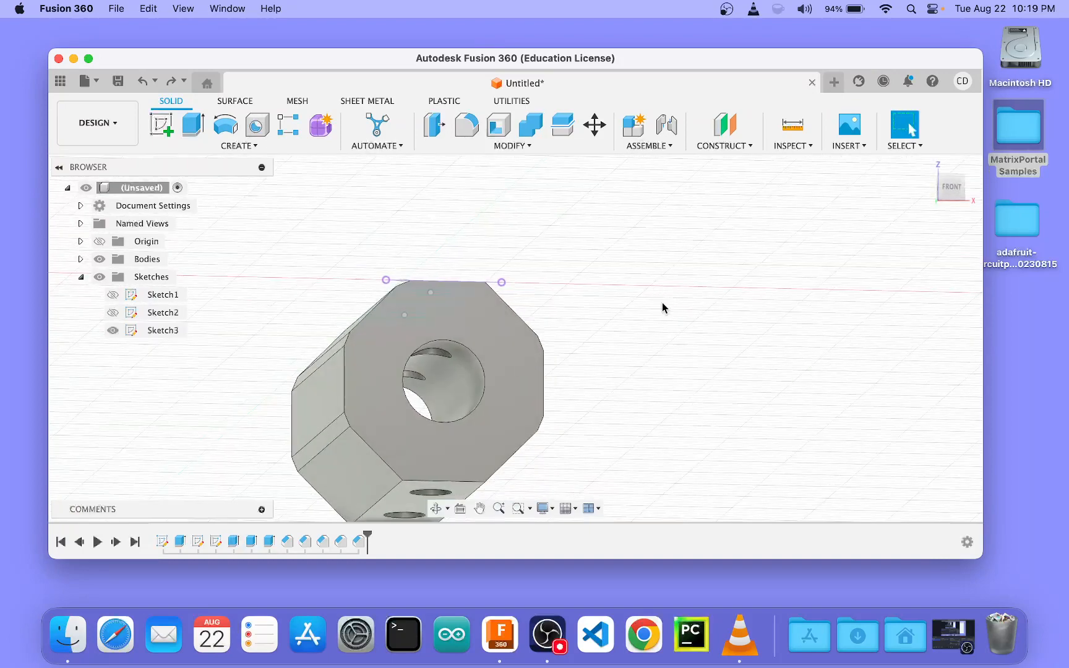
pyautogui.keyDown('shift'); pyautogui.moveTo(604, 351); pyautogui.dragTo(339, 266, button='middle'); pyautogui.keyUp('shift')
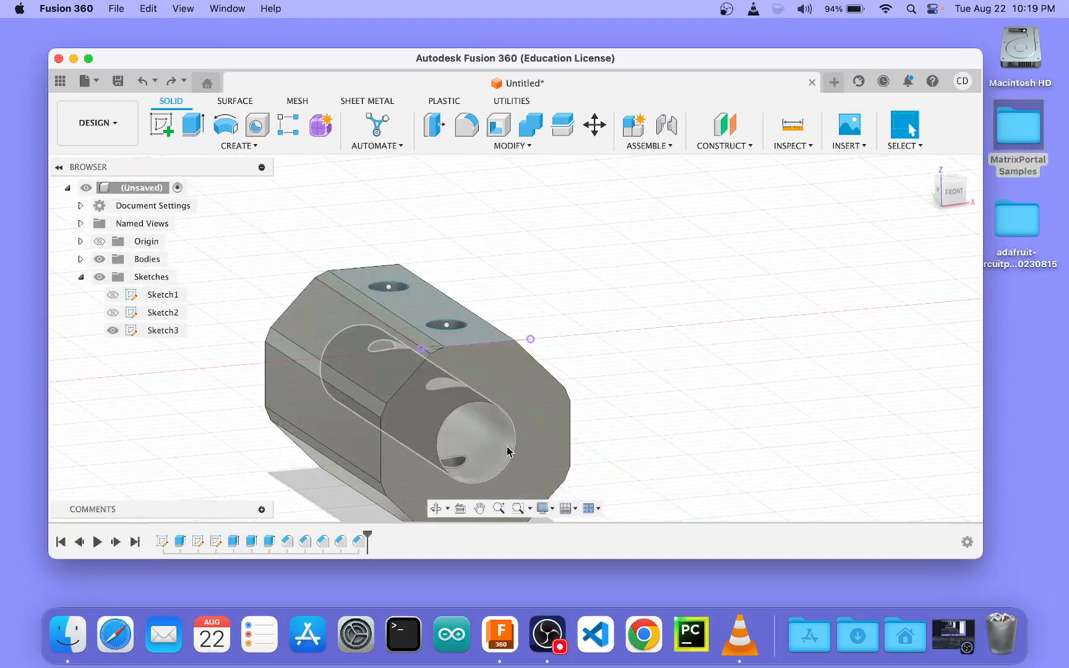
pyautogui.moveTo(651, 382); pyautogui.dragTo(637, 313, button='middle')
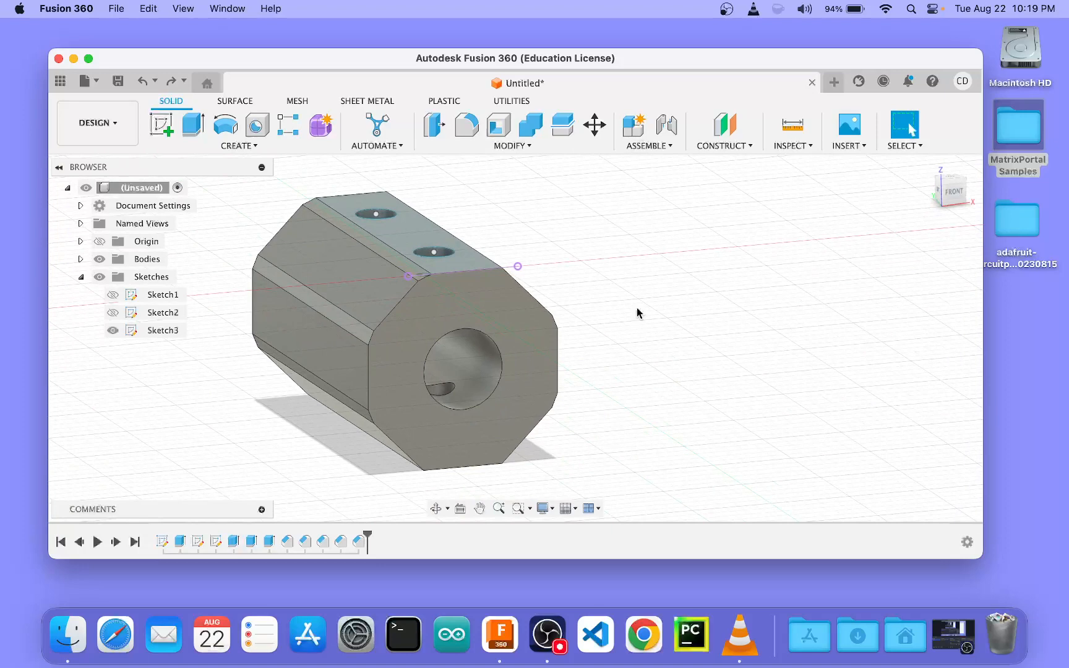
pyautogui.scroll(2, 637, 312)
pyautogui.scroll(-3, 637, 312)
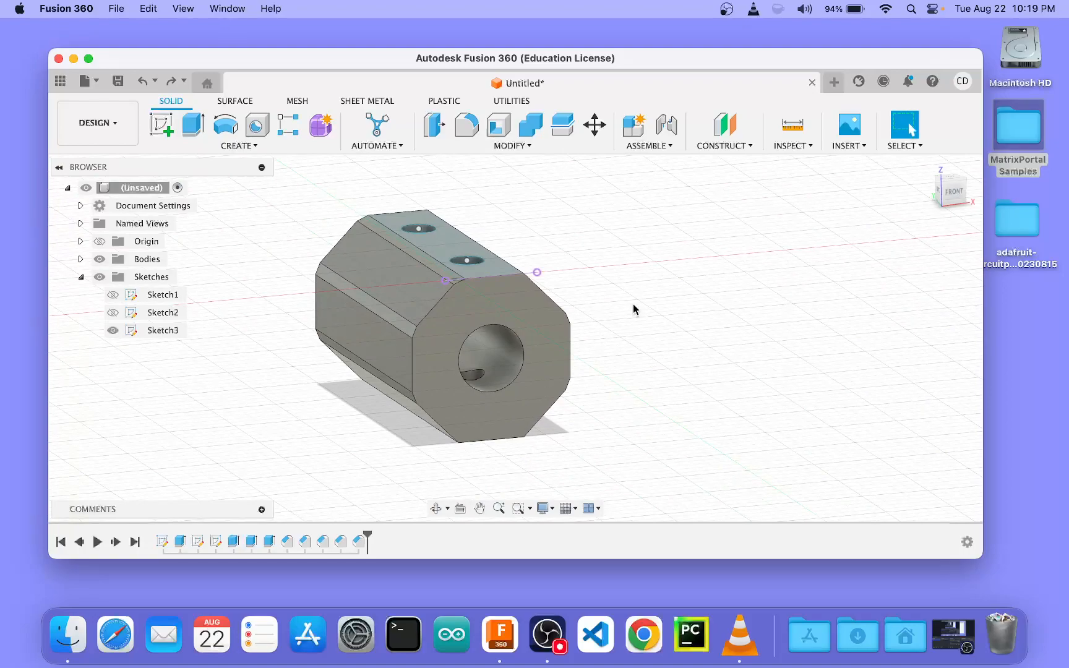
pyautogui.keyDown('shift'); pyautogui.moveTo(635, 304); pyautogui.dragTo(574, 301, button='middle'); pyautogui.keyUp('shift')
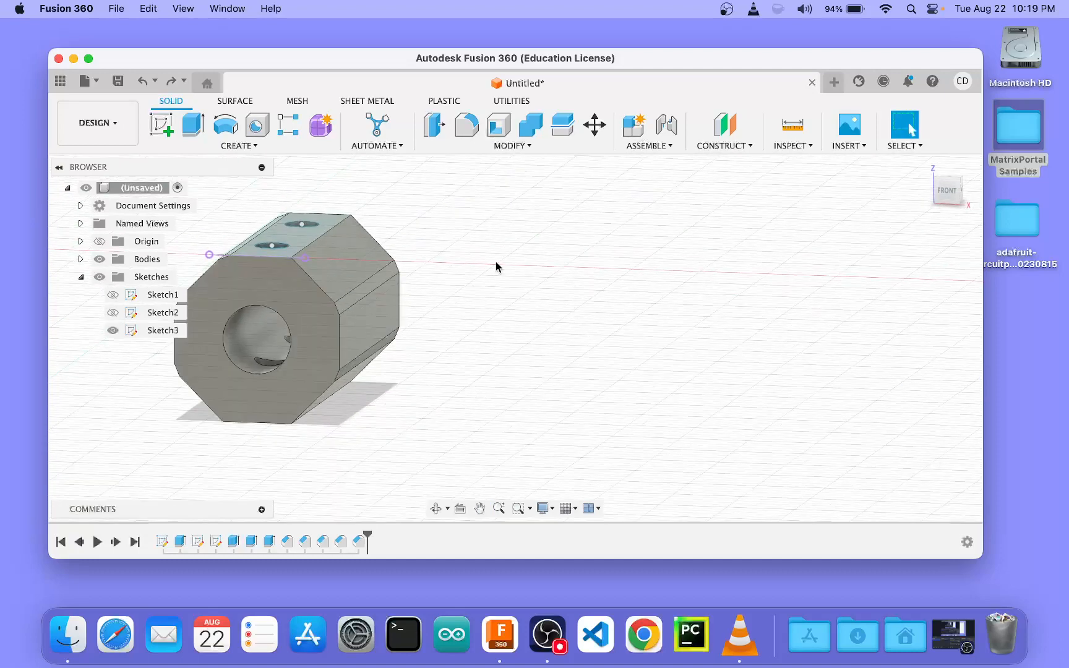
pyautogui.keyDown('shift'); pyautogui.moveTo(498, 284); pyautogui.dragTo(493, 289, button='middle'); pyautogui.keyUp('shift')
# Step: Sketch a 10 mm diameter circle on the XZ plane, centered on the X axis about 24 mm from the origin on the -X side
pyautogui.click(164, 133)
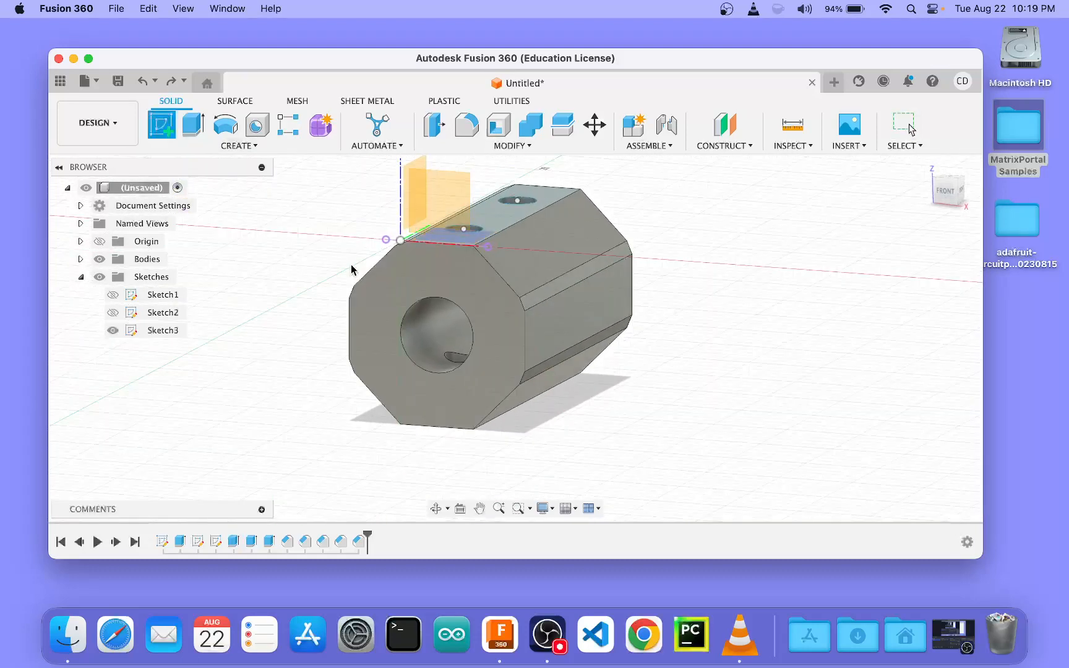
pyautogui.click(440, 246)
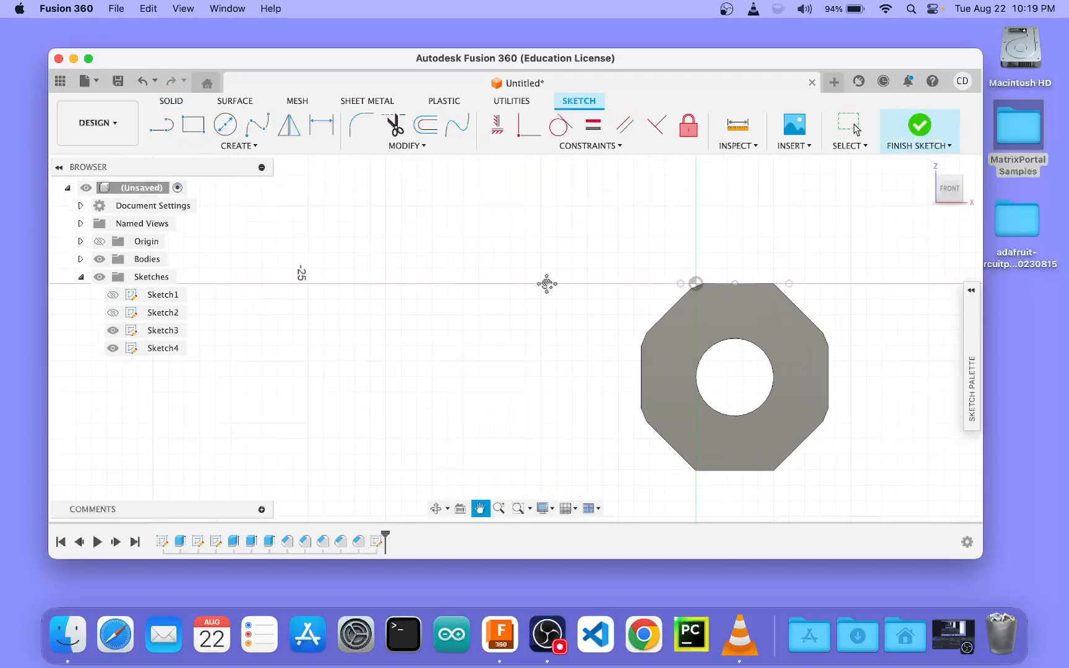
pyautogui.press('c')
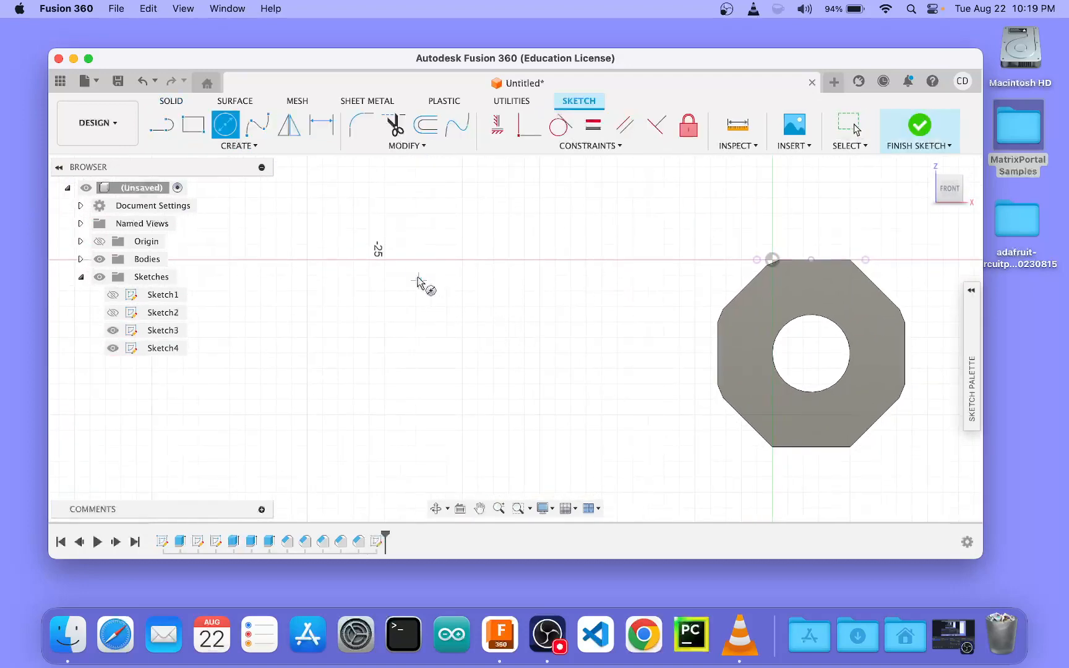
pyautogui.click(400, 260)
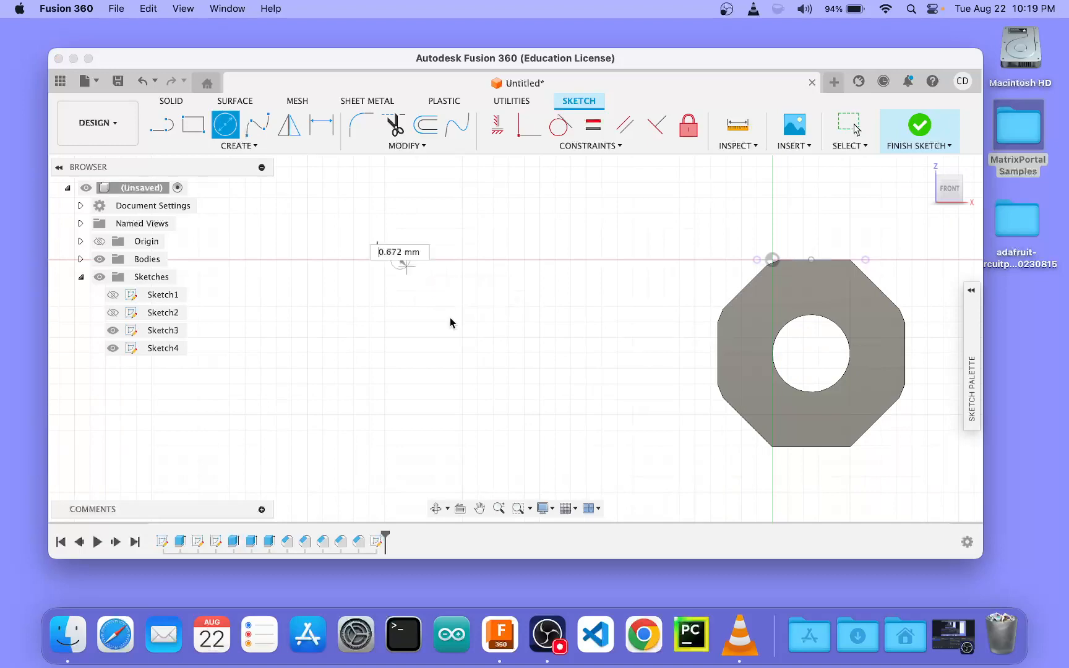
pyautogui.write('10')
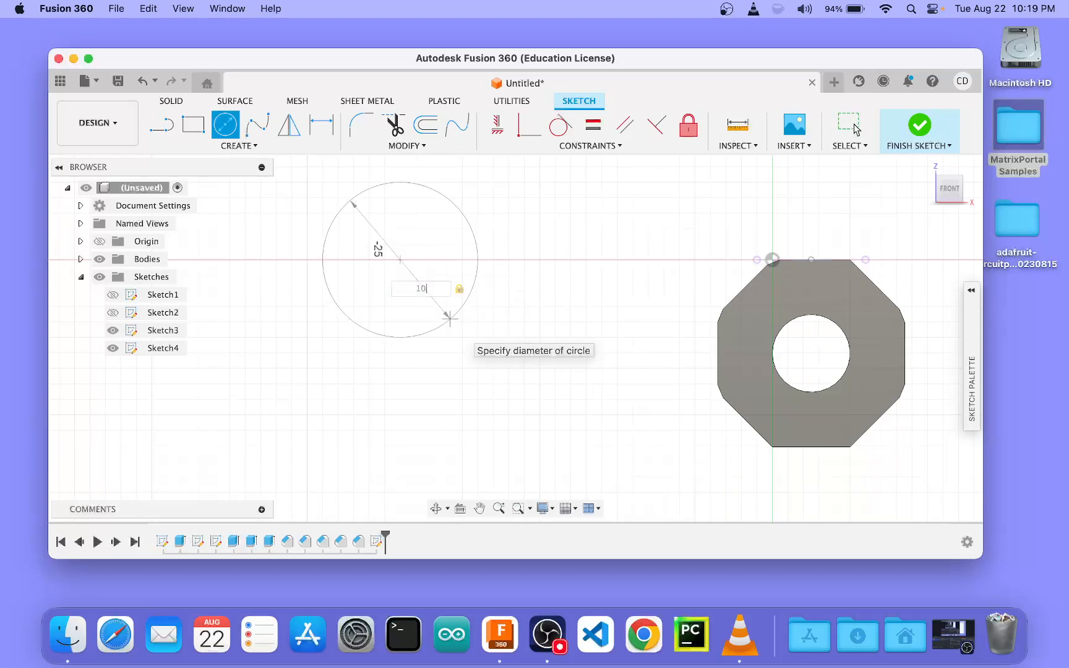
pyautogui.press('Return')
pyautogui.click(922, 137)
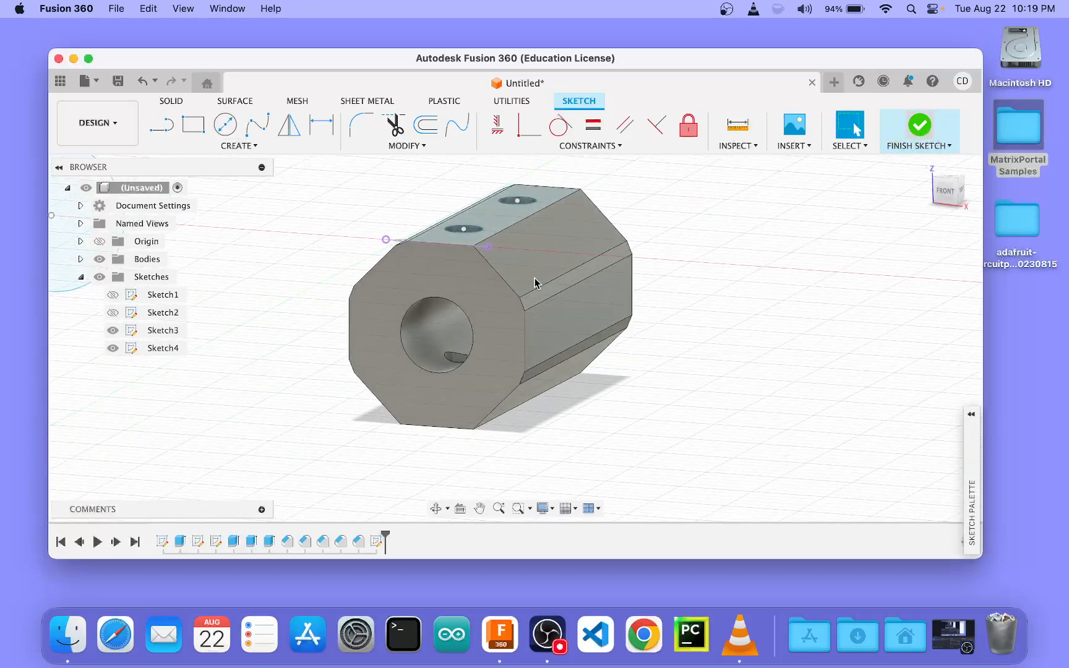
pyautogui.moveTo(372, 198); pyautogui.dragTo(651, 270, button='middle')
pyautogui.moveTo(547, 248)
pyautogui.keyDown('shift'); pyautogui.mouseDown(button='middle')
pyautogui.moveTo(496, 269)
pyautogui.moveTo(477, 239)
pyautogui.moveTo(502, 316)
pyautogui.mouseUp(button='middle'); pyautogui.keyUp('shift')
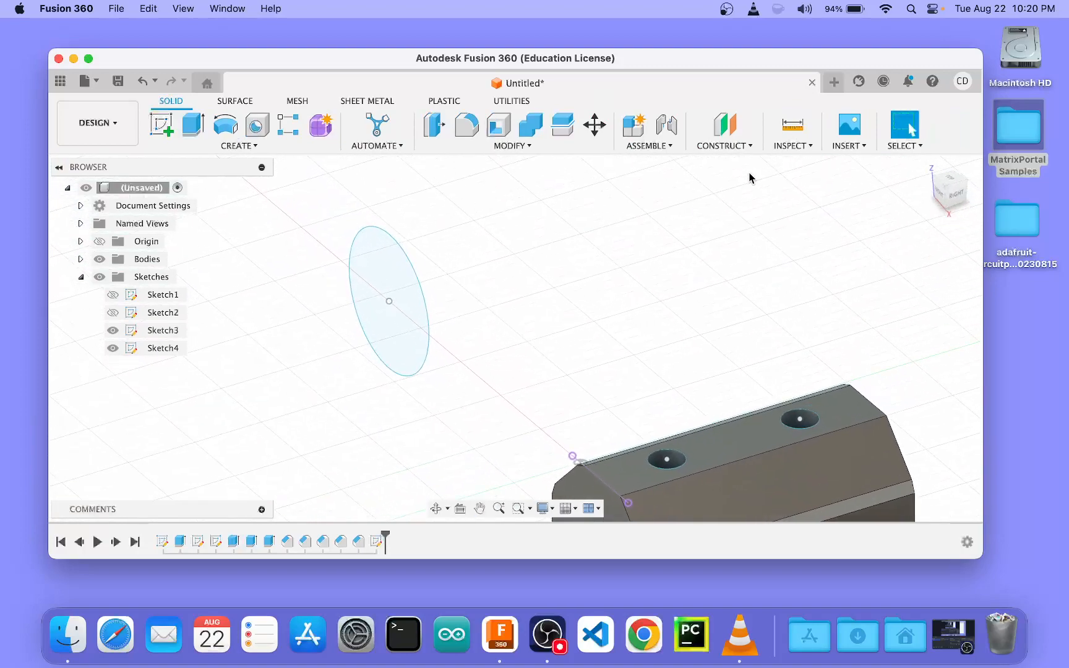
pyautogui.click(696, 145)
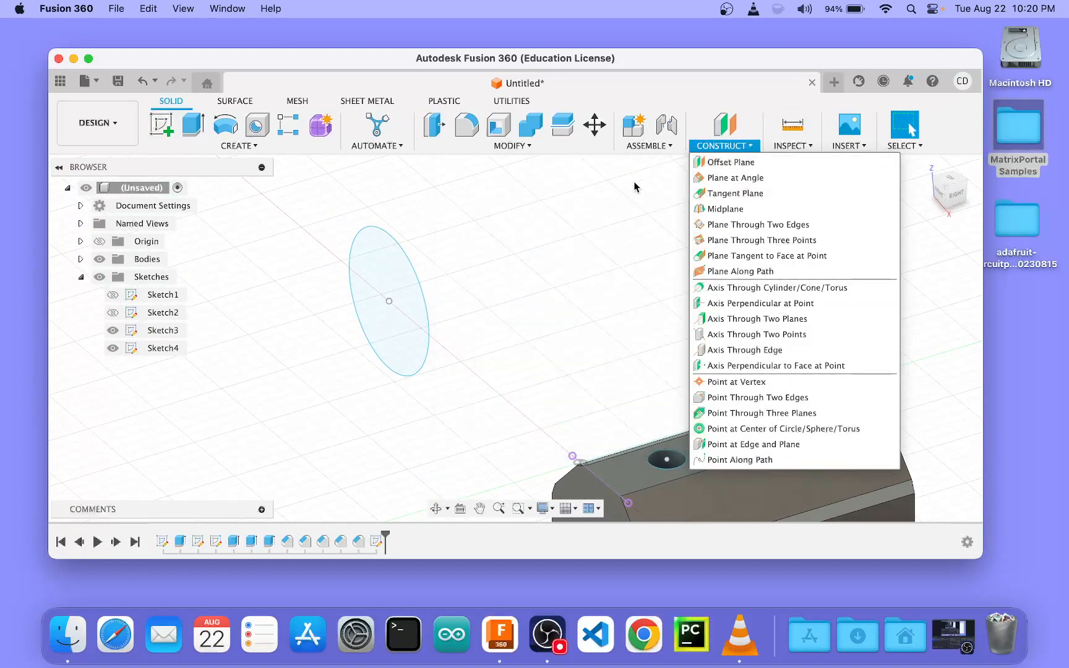
pyautogui.click(606, 245)
pyautogui.click(727, 140)
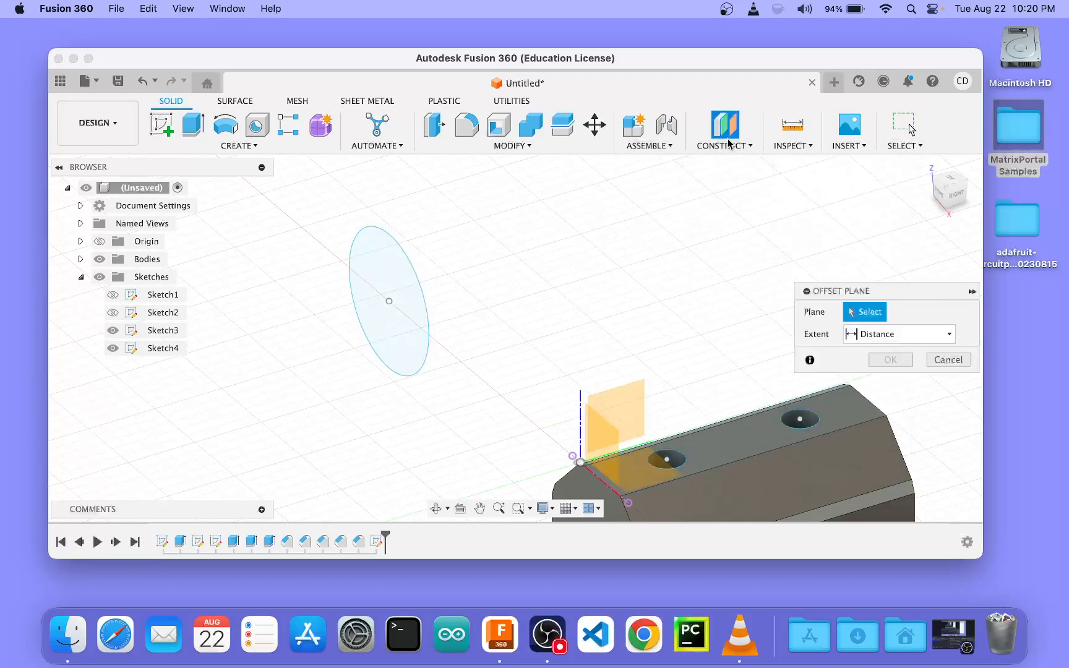
pyautogui.press('Escape')
# Step: Create a construction plane offset 10 mm from the circle profile beside the prism
pyautogui.click(710, 146)
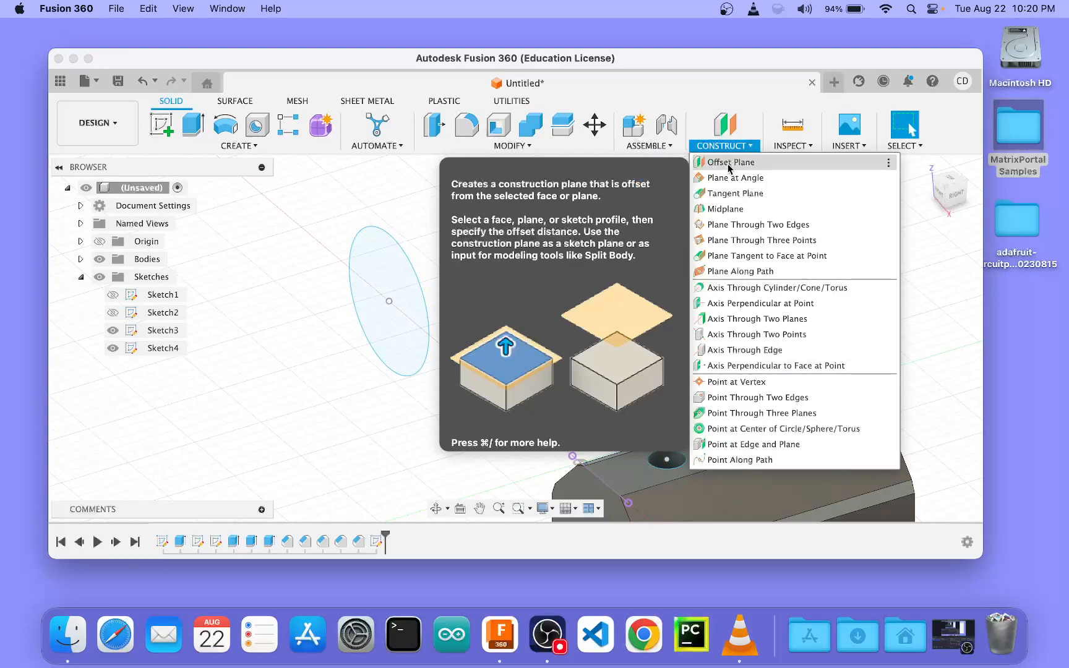
pyautogui.click(729, 164)
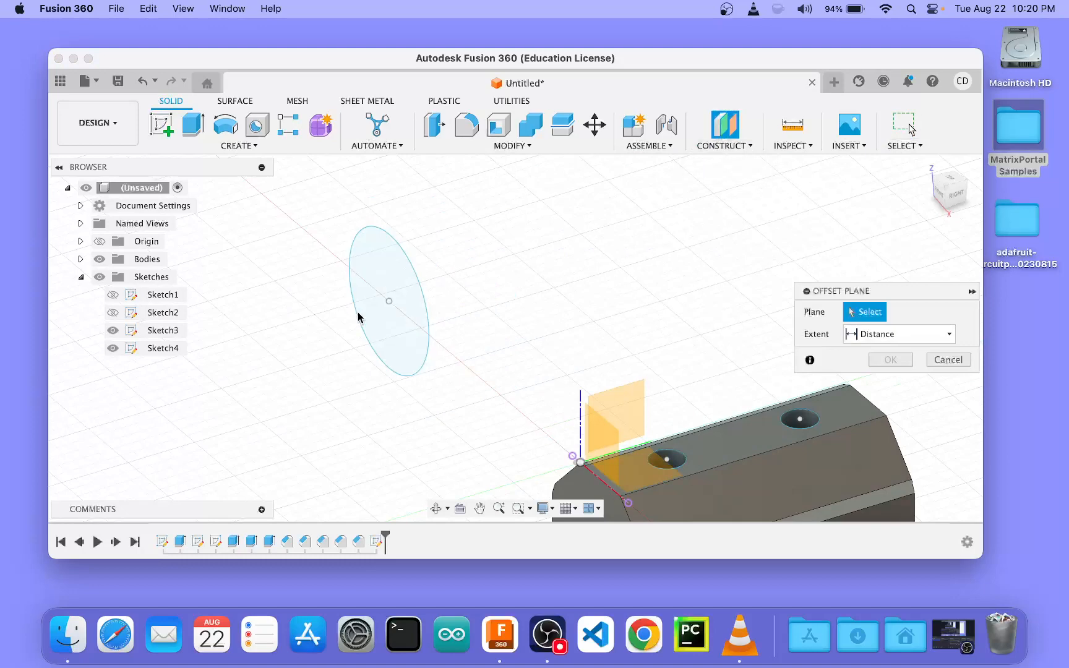
pyautogui.click(379, 272)
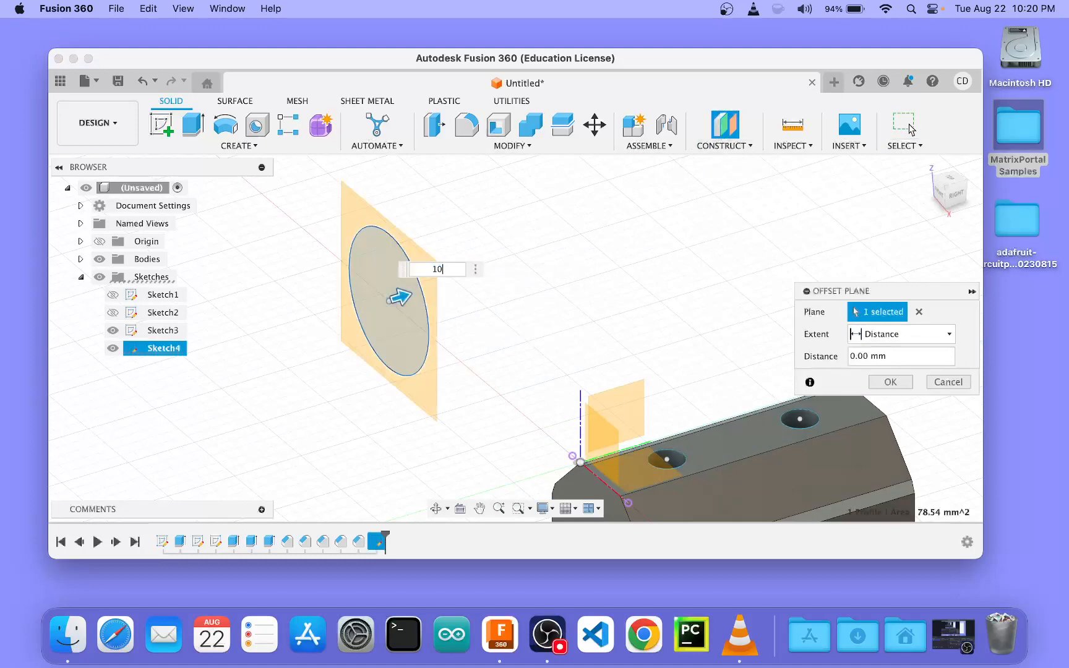
pyautogui.press('Return')
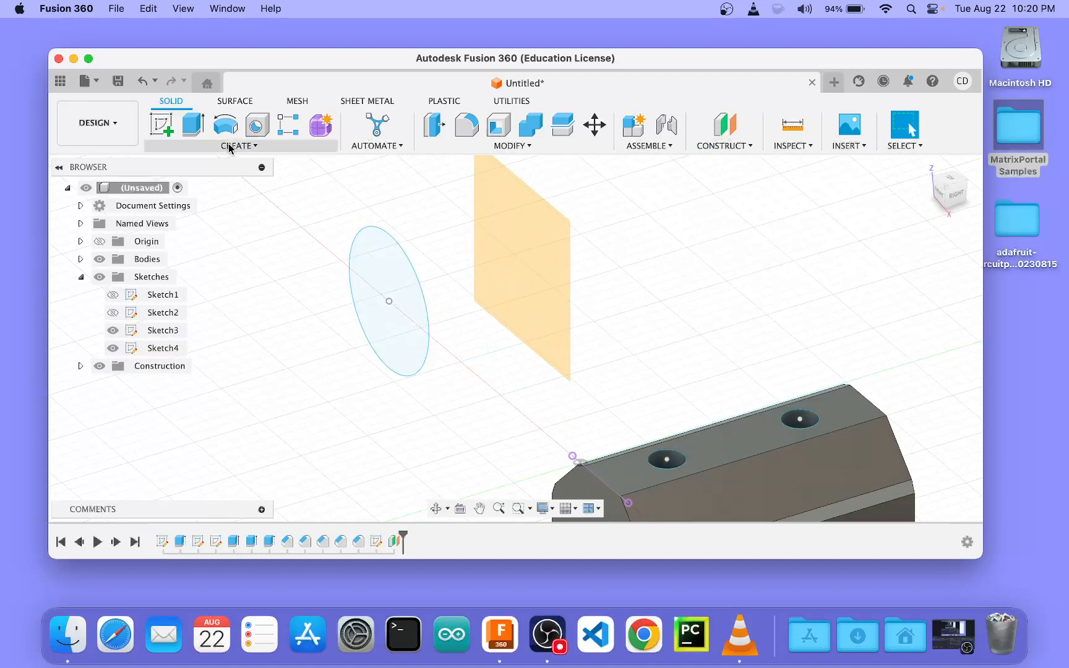
# Step: Sketch a 20 mm diameter circle on the offset plane, concentric with the 10 mm circle, and finish the sketch
pyautogui.click(160, 127)
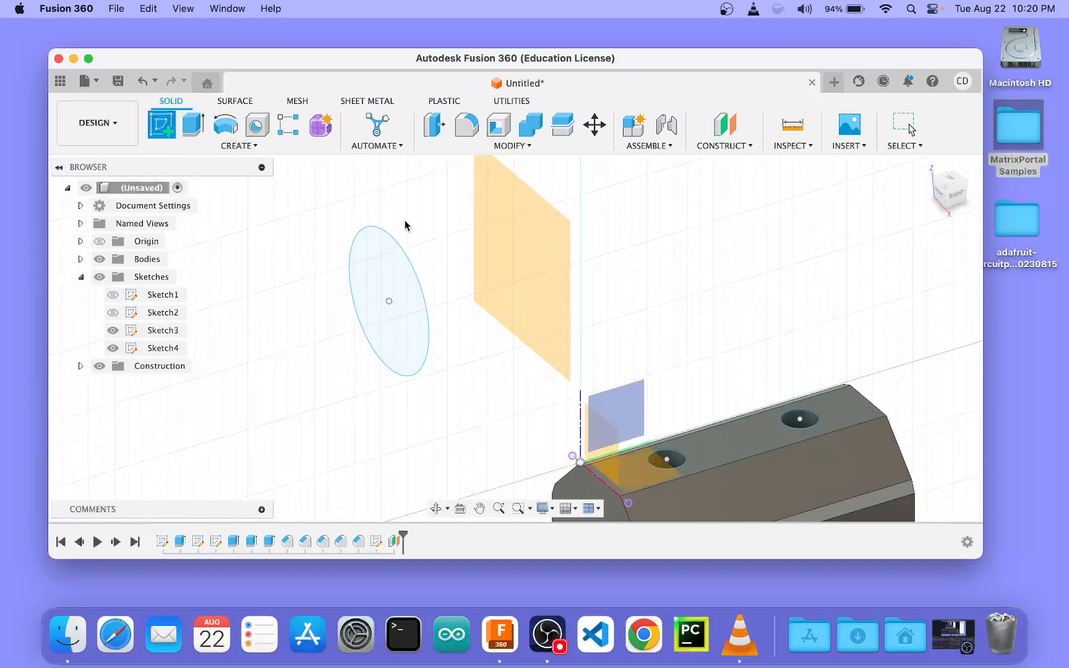
pyautogui.click(541, 242)
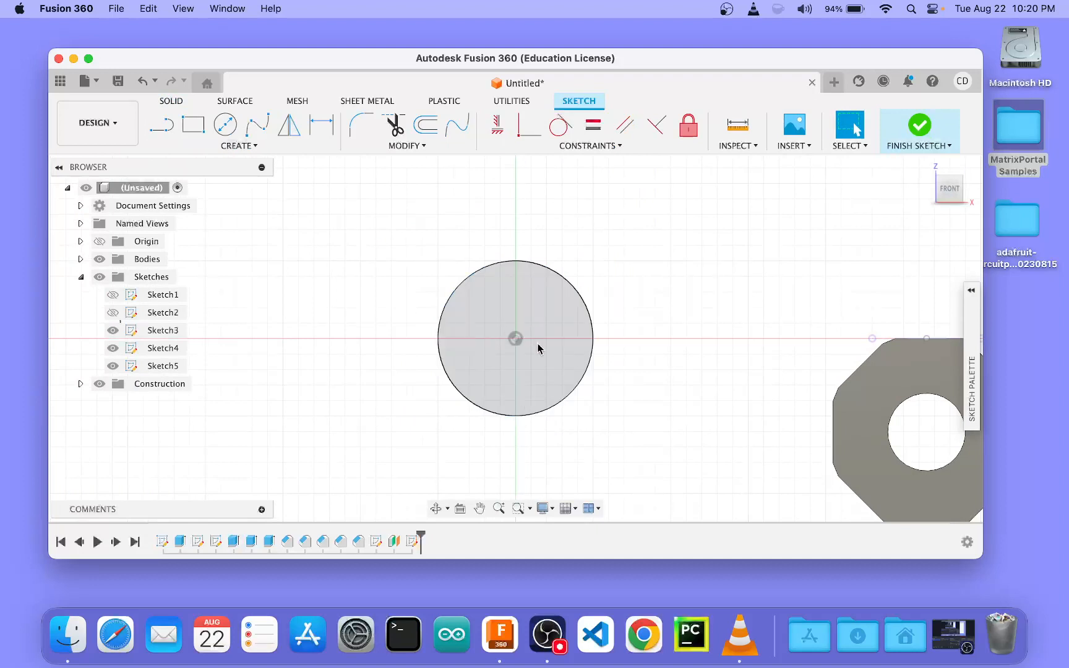
pyautogui.press('c')
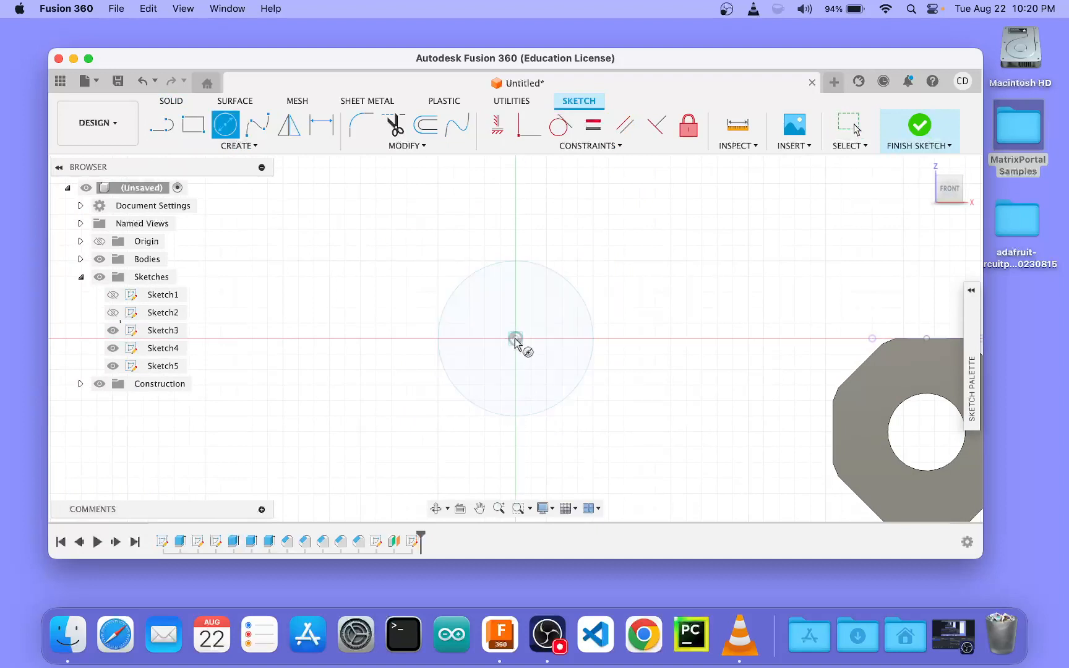
pyautogui.click(514, 340)
pyautogui.write('2')
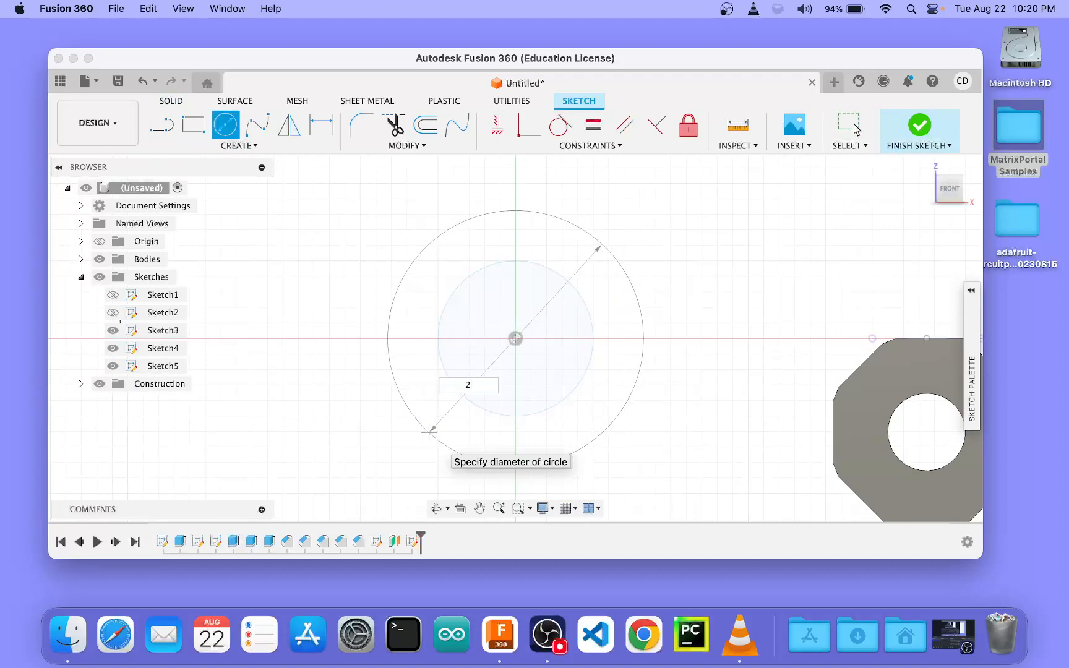
pyautogui.write('0')
pyautogui.press('Return')
pyautogui.press('Escape')
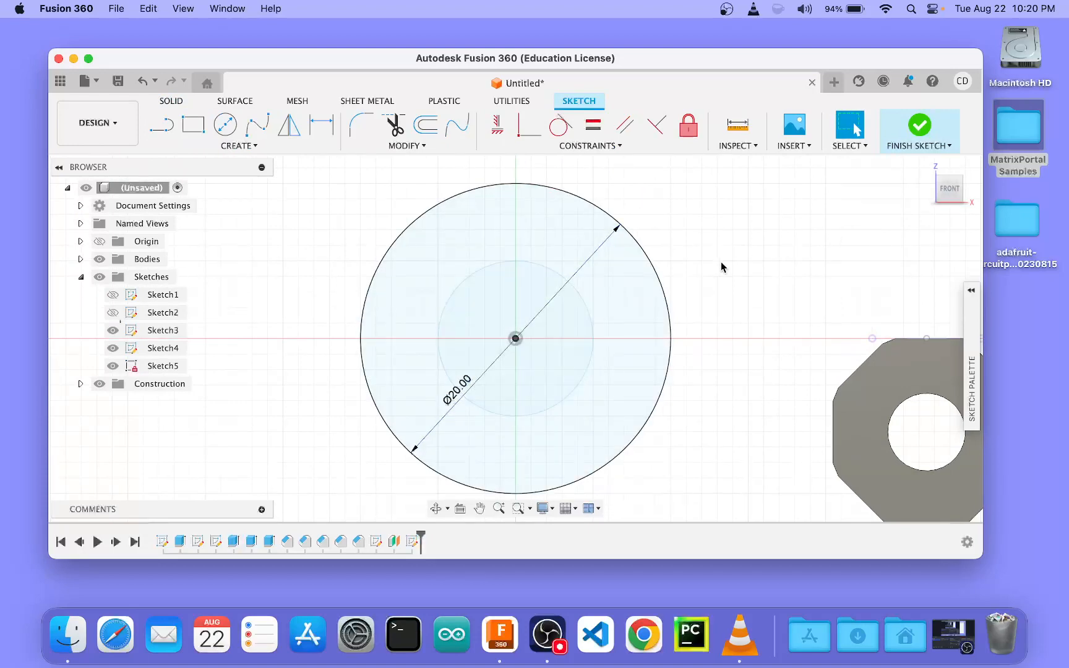
pyautogui.click(919, 126)
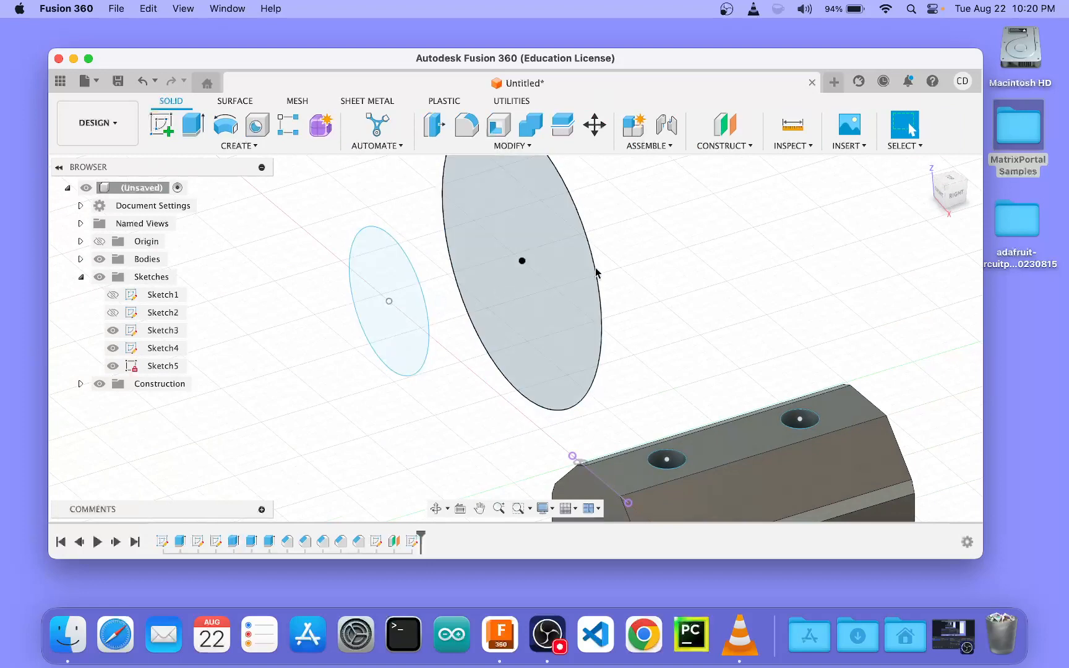
# Step: Loft a solid from the 10 mm circle to the 20 mm circle on the offset plane
pyautogui.keyDown('shift'); pyautogui.moveTo(691, 231); pyautogui.dragTo(570, 270, button='middle'); pyautogui.keyUp('shift')
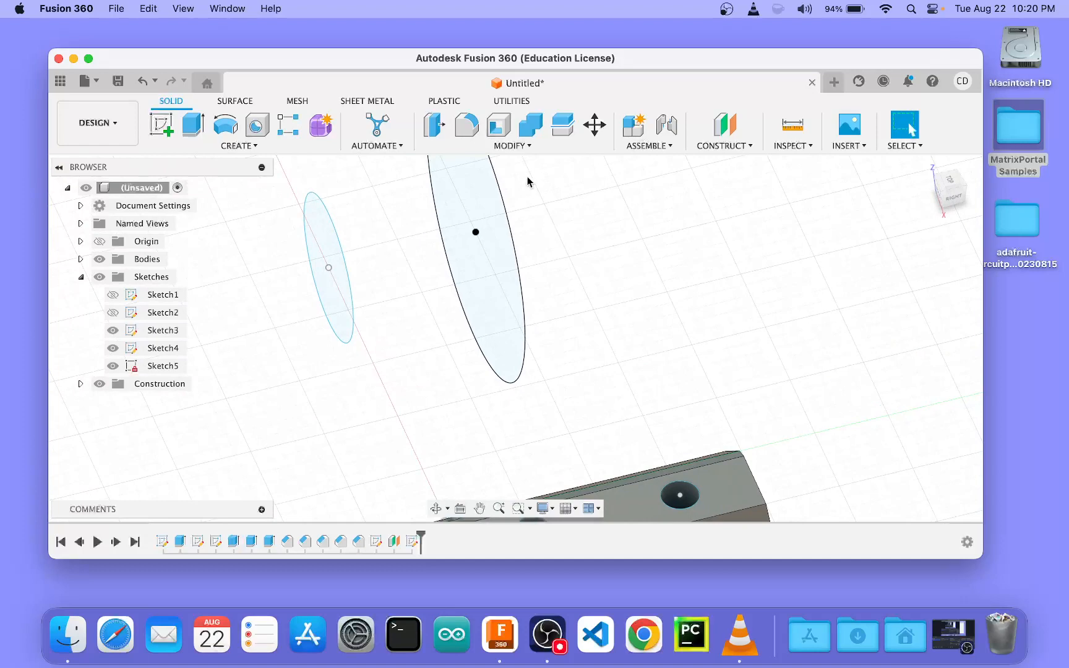
pyautogui.click(273, 150)
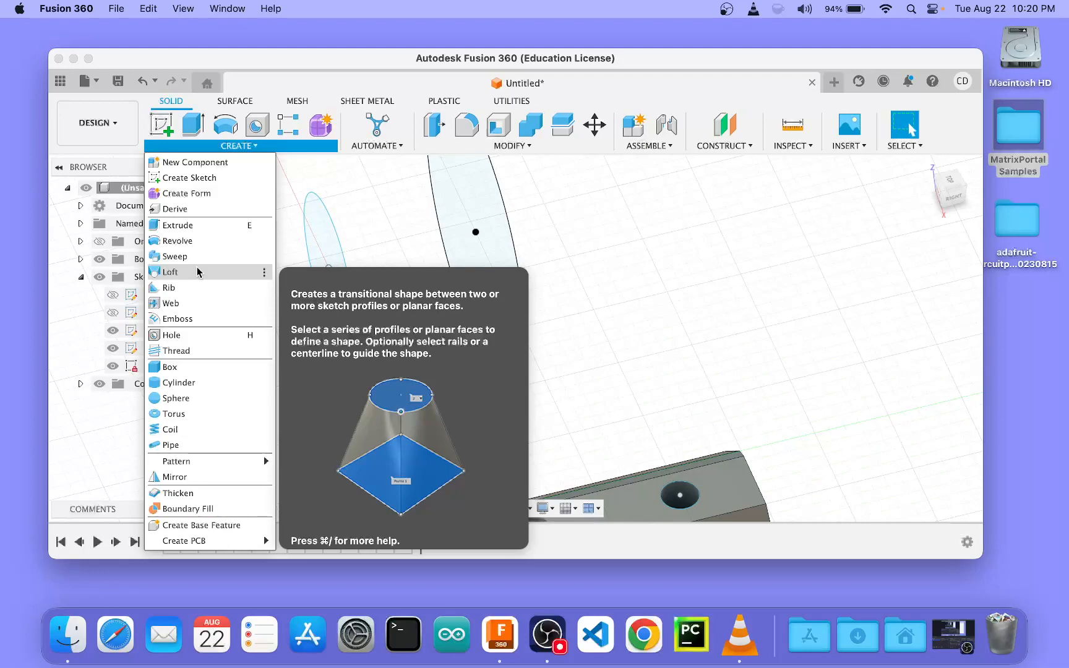
pyautogui.click(198, 272)
pyautogui.click(347, 304)
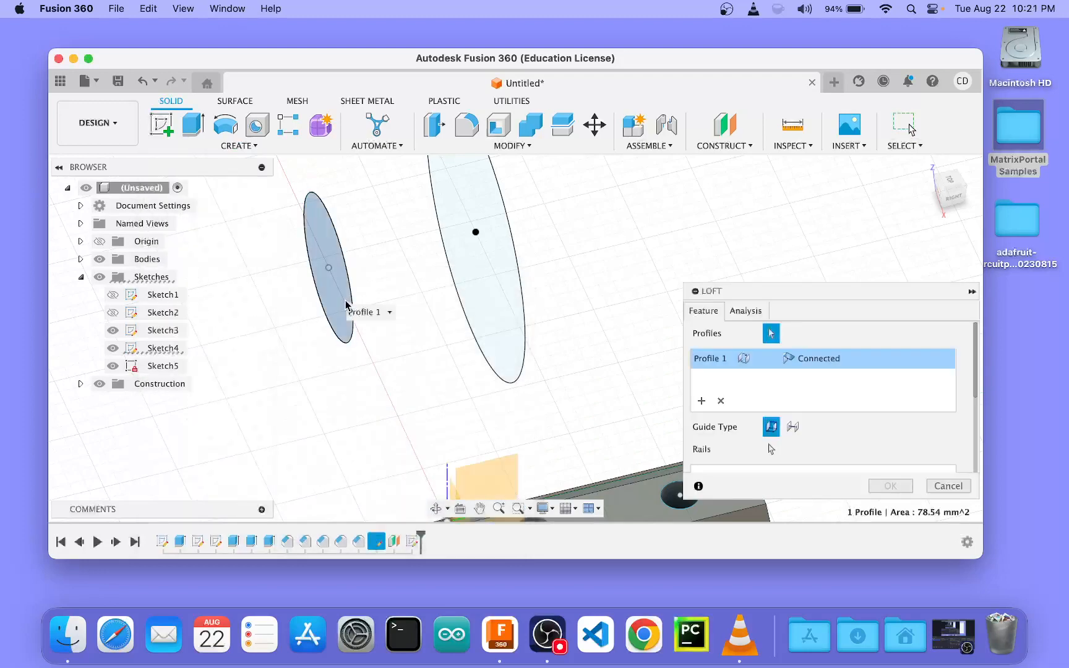
pyautogui.click(489, 272)
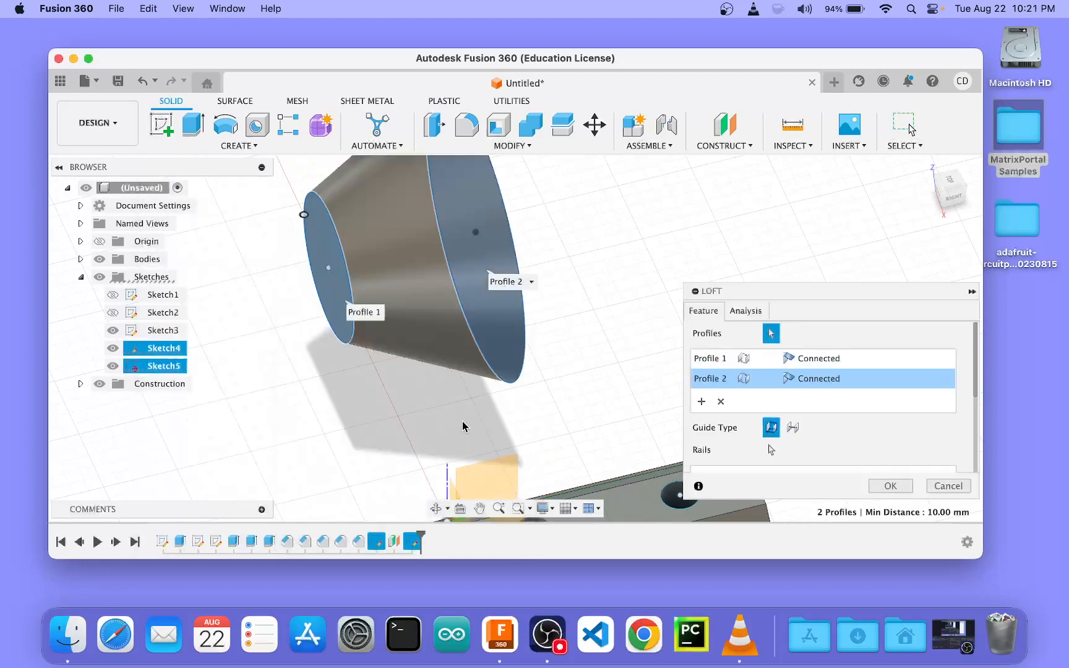
pyautogui.click(875, 486)
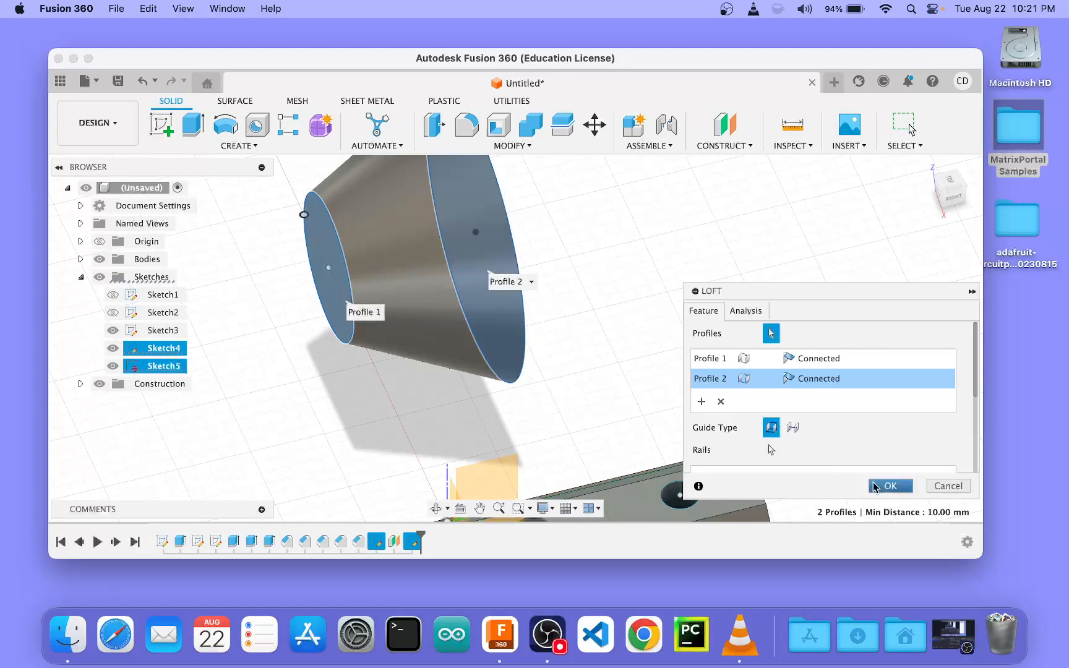
# Step: Open Sketch4, which contains the 10 mm circle, for editing
pyautogui.keyDown('shift'); pyautogui.moveTo(661, 306); pyautogui.dragTo(504, 264, button='middle'); pyautogui.keyUp('shift')
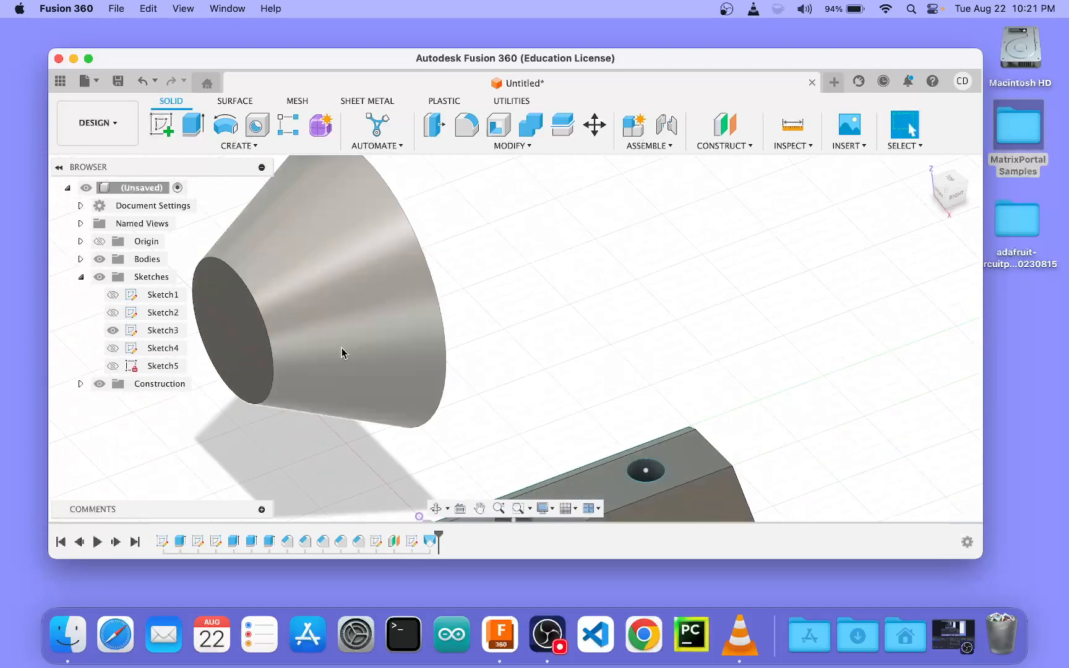
pyautogui.click(152, 348)
pyautogui.click(154, 366)
pyautogui.rightClick(156, 353)
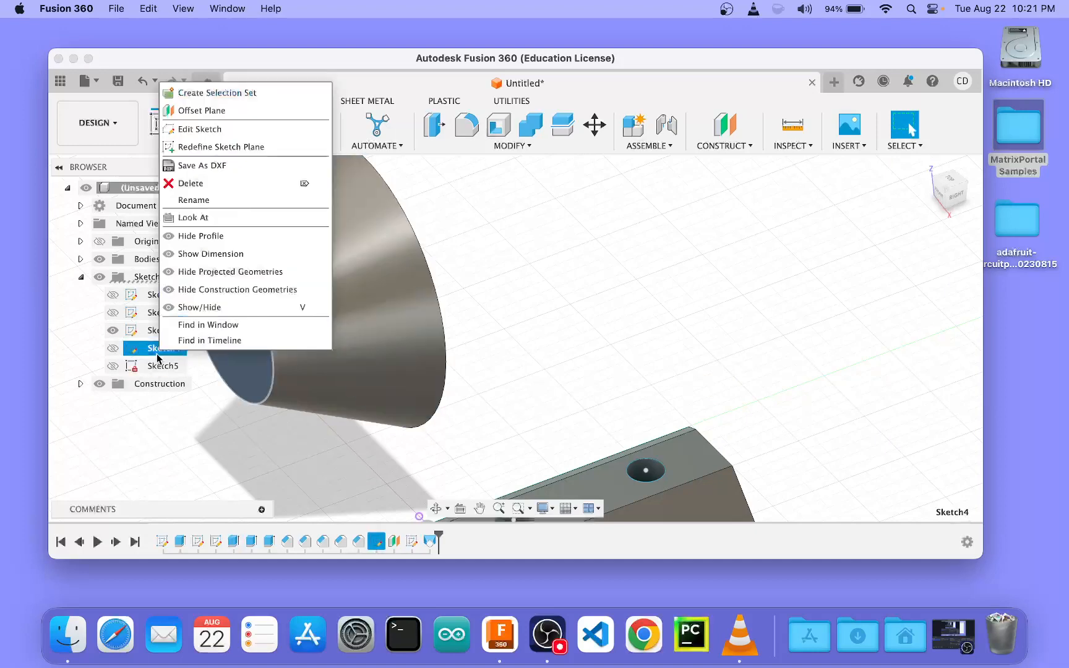
pyautogui.click(201, 128)
pyautogui.moveTo(391, 336); pyautogui.dragTo(503, 226, button='middle')
pyautogui.scroll(1, 433, 273)
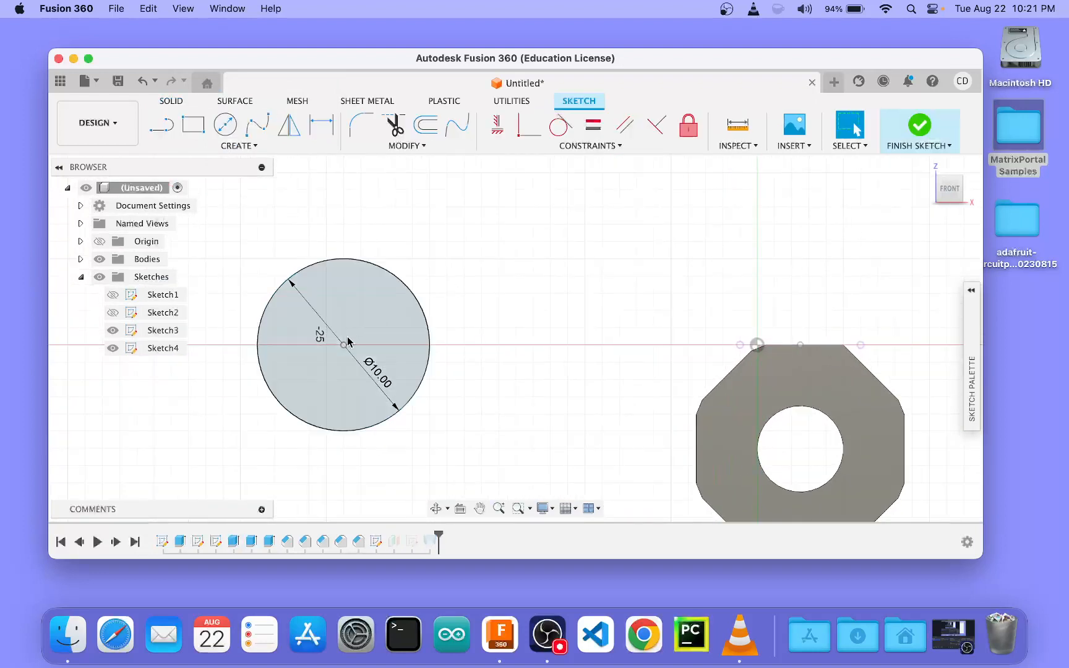
pyautogui.press('r')
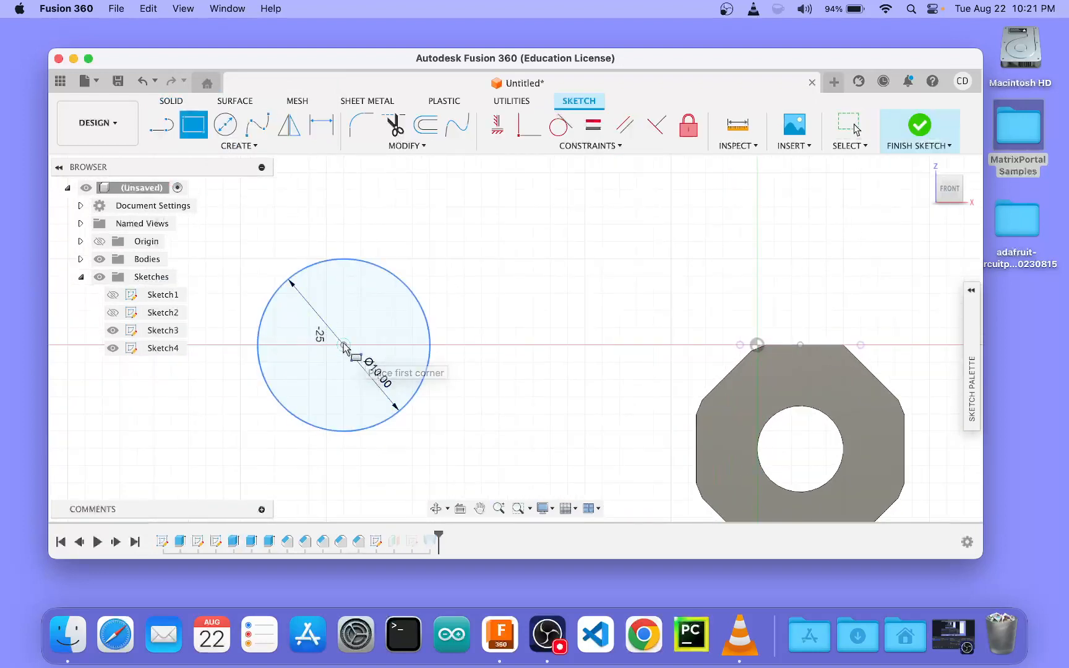
pyautogui.click(343, 345)
pyautogui.press('Escape')
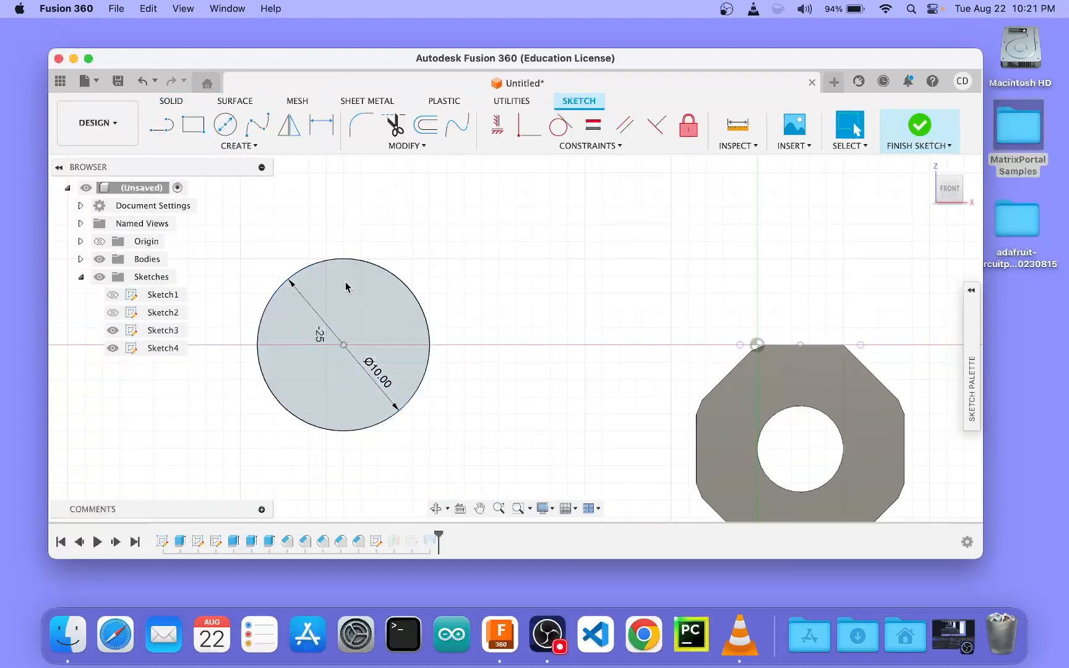
# Step: Draw a 10 by 10 mm center rectangle around the 10 mm circle, starting at the circle's center, and finish the sketch
pyautogui.click(210, 147)
pyautogui.moveTo(210, 178)
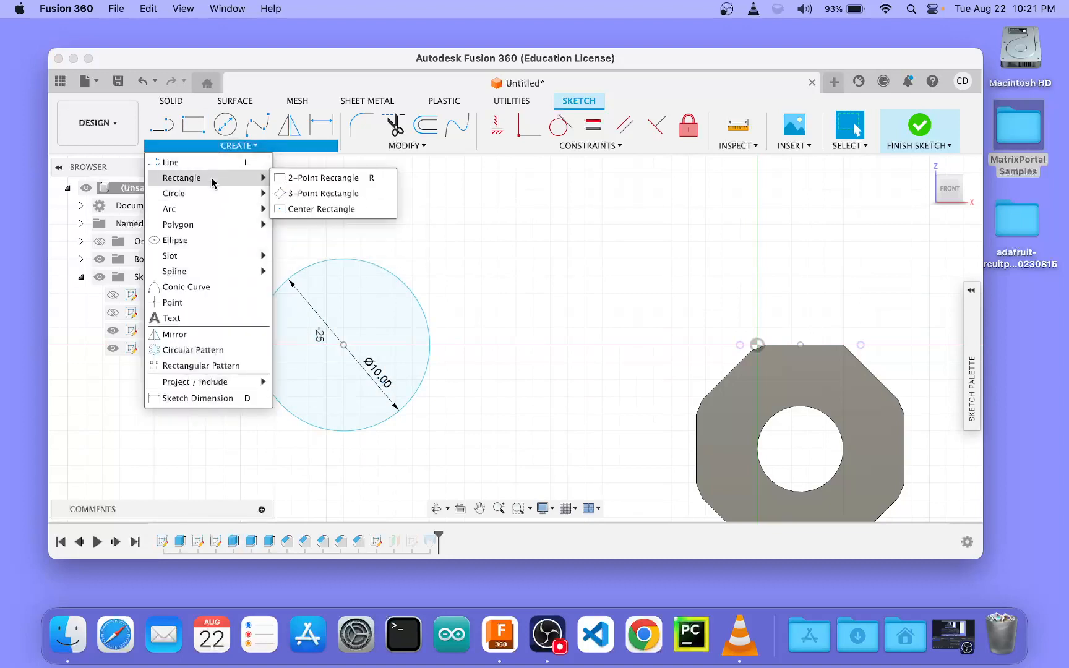
pyautogui.click(303, 207)
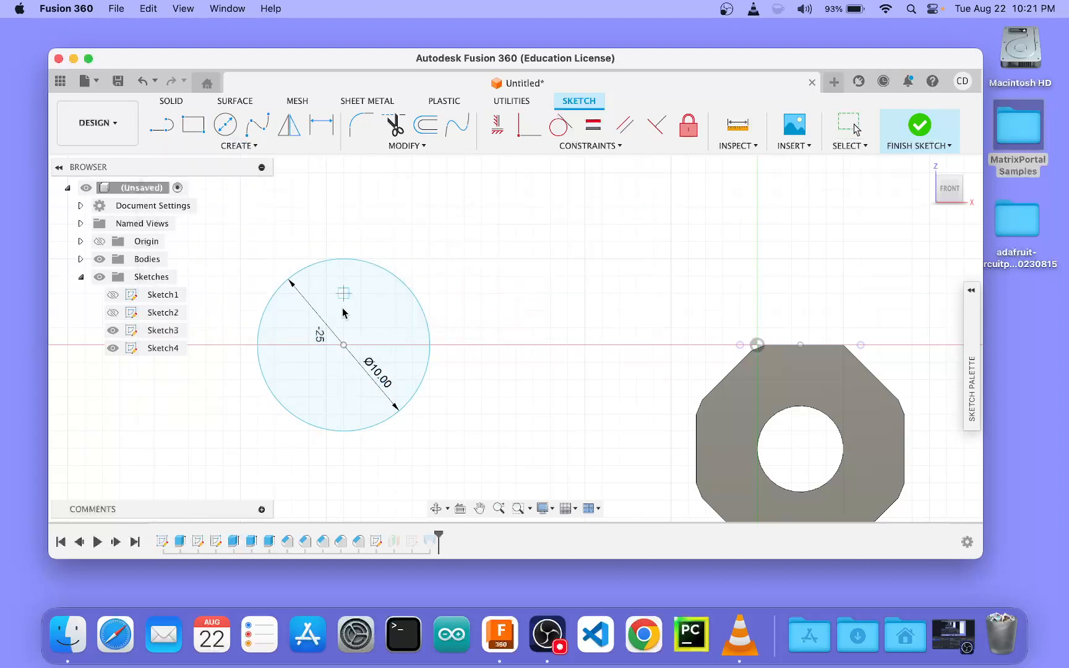
pyautogui.click(344, 345)
pyautogui.write('10')
pyautogui.press('Tab')
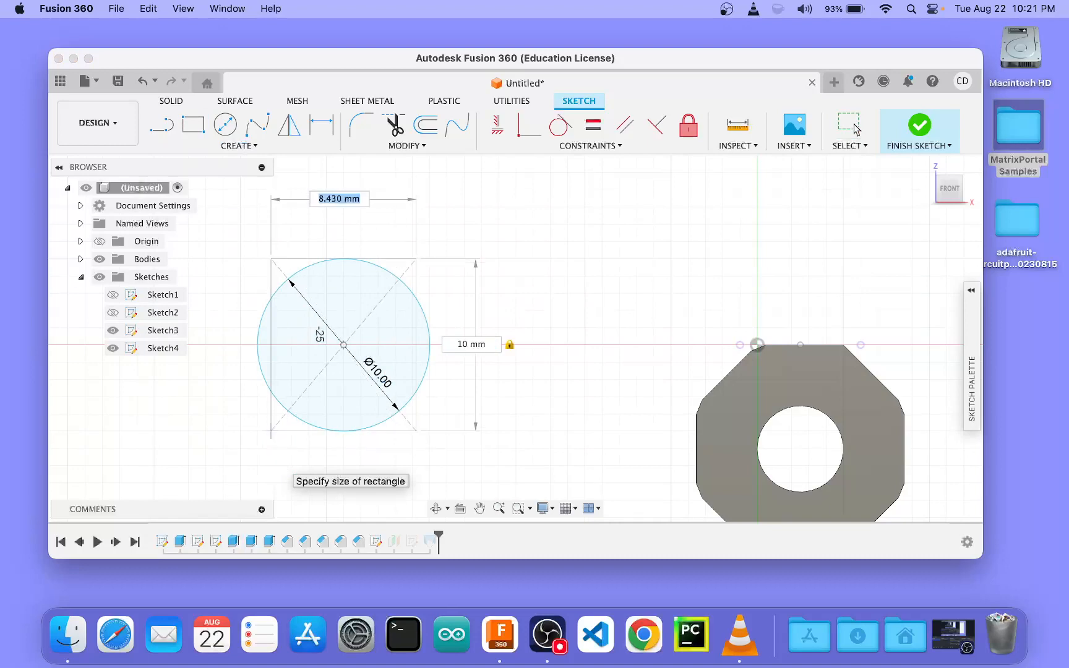
pyautogui.write('10')
pyautogui.press('Return')
pyautogui.press('Escape')
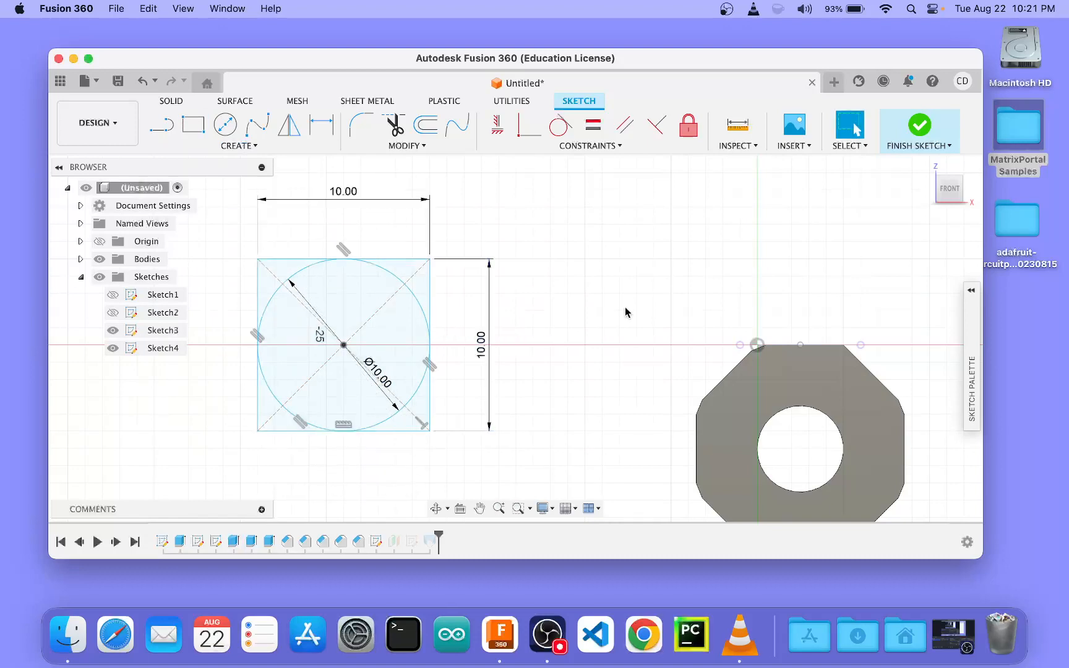
pyautogui.click(914, 131)
# Step: Delete the loft feature between the two circle sketches
pyautogui.keyDown('shift'); pyautogui.moveTo(632, 282); pyautogui.dragTo(559, 301, button='middle'); pyautogui.keyUp('shift')
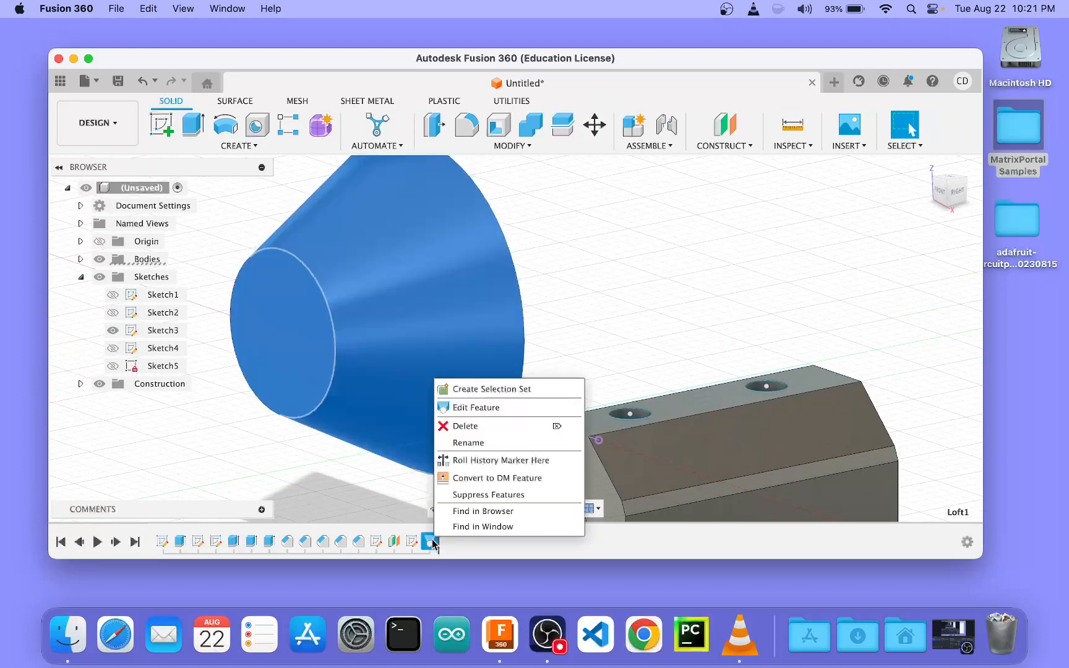
pyautogui.rightClick(429, 542)
pyautogui.click(499, 427)
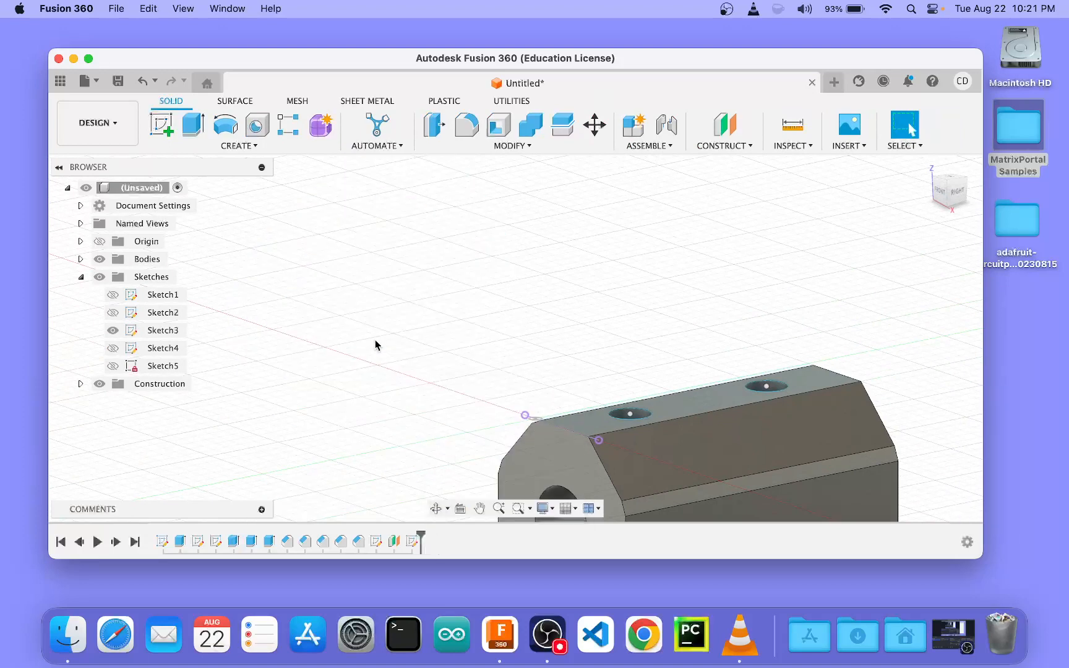
# Step: Hide Sketch3 and show Sketch4 and Sketch5, which contain the two loft profiles
pyautogui.click(113, 348)
pyautogui.click(113, 330)
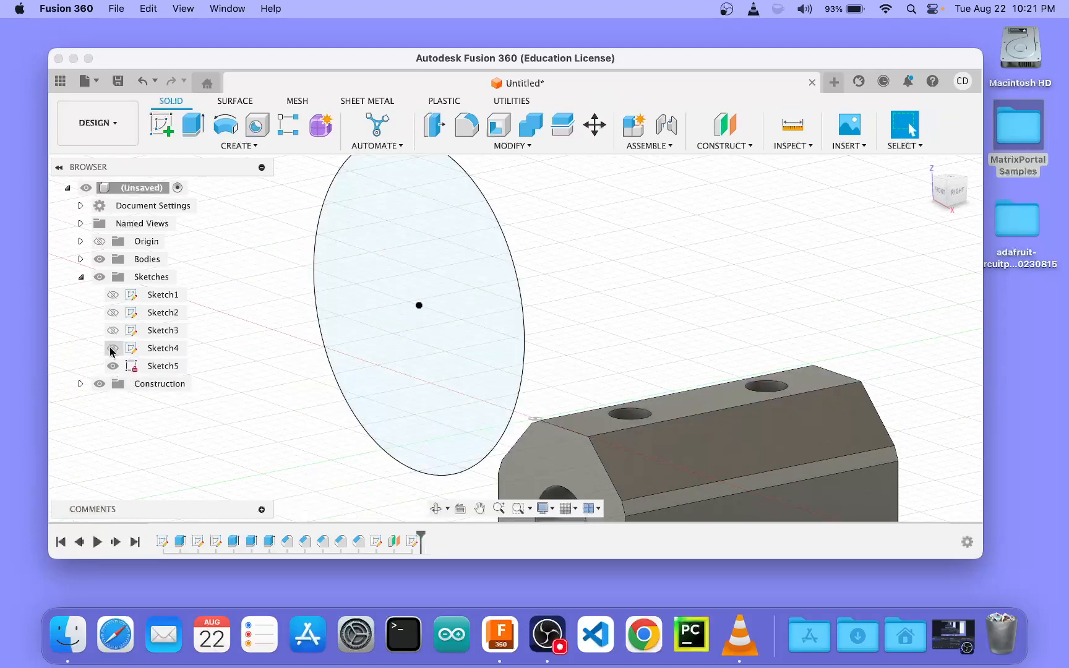
pyautogui.click(113, 366)
pyautogui.keyDown('shift'); pyautogui.moveTo(576, 237); pyautogui.dragTo(524, 254, button='middle'); pyautogui.keyUp('shift')
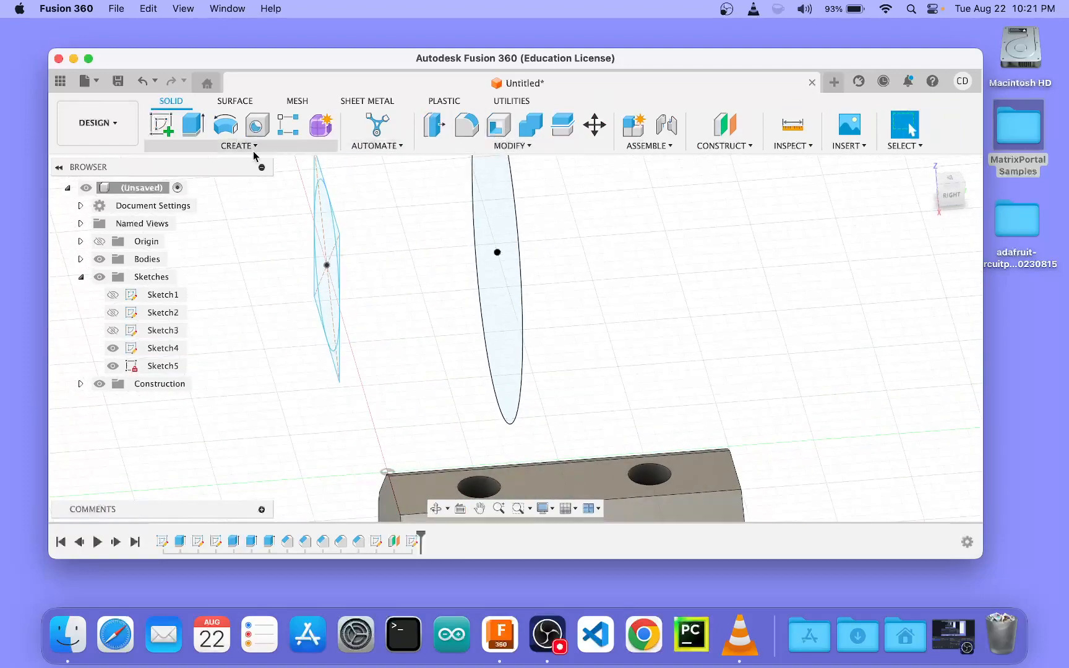
pyautogui.click(272, 148)
pyautogui.click(204, 273)
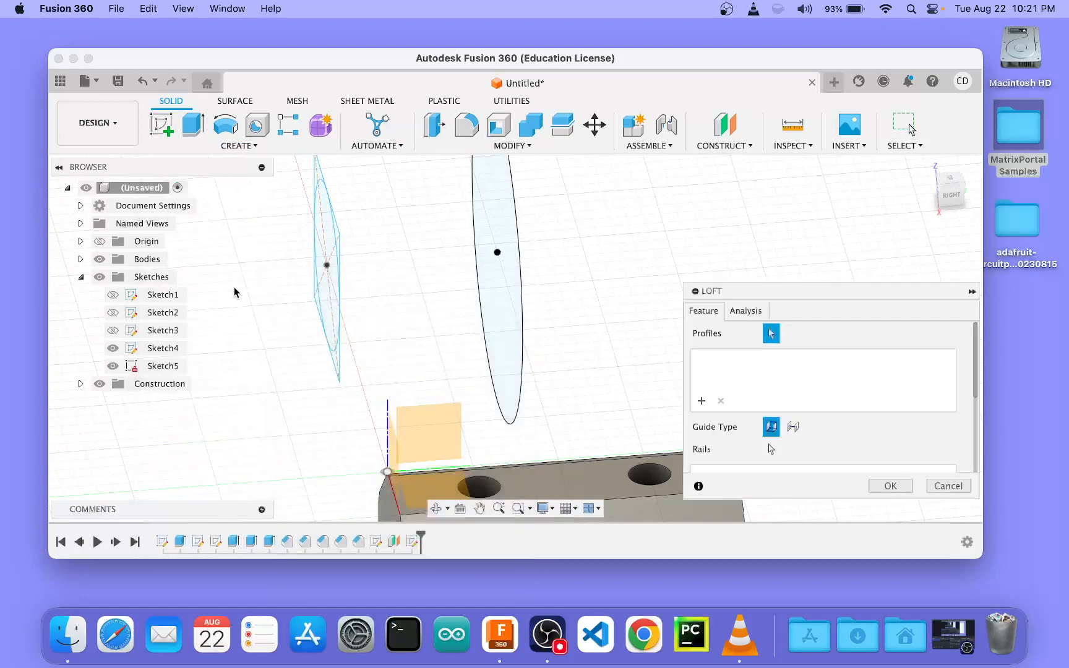
pyautogui.keyDown('shift'); pyautogui.moveTo(382, 249); pyautogui.dragTo(460, 232, button='middle'); pyautogui.keyUp('shift')
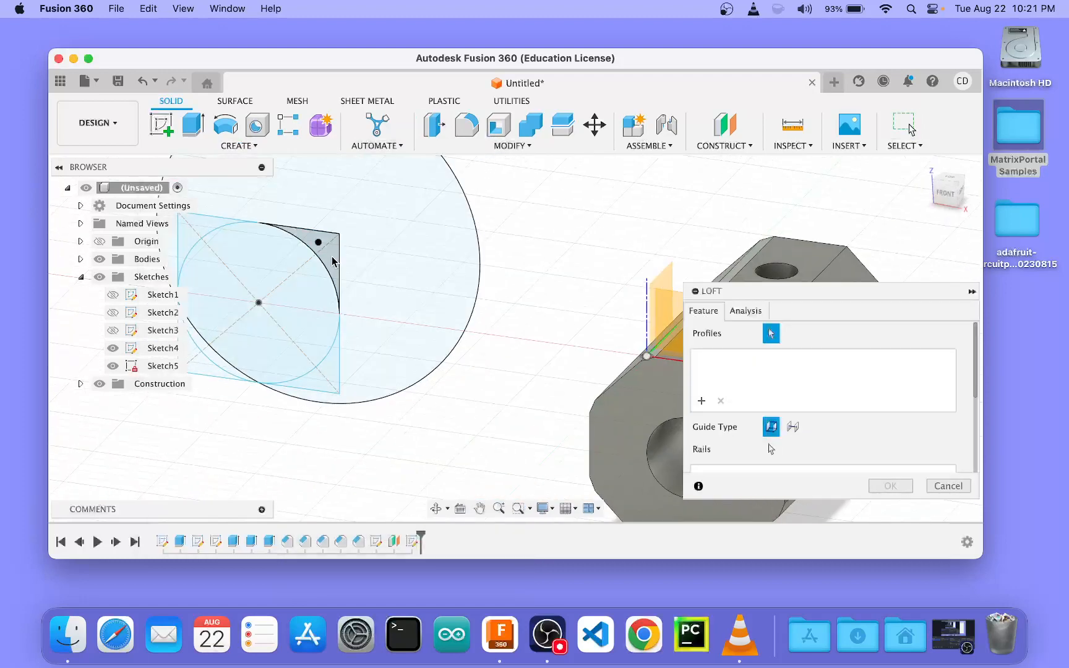
pyautogui.click(334, 268)
pyautogui.click(322, 371)
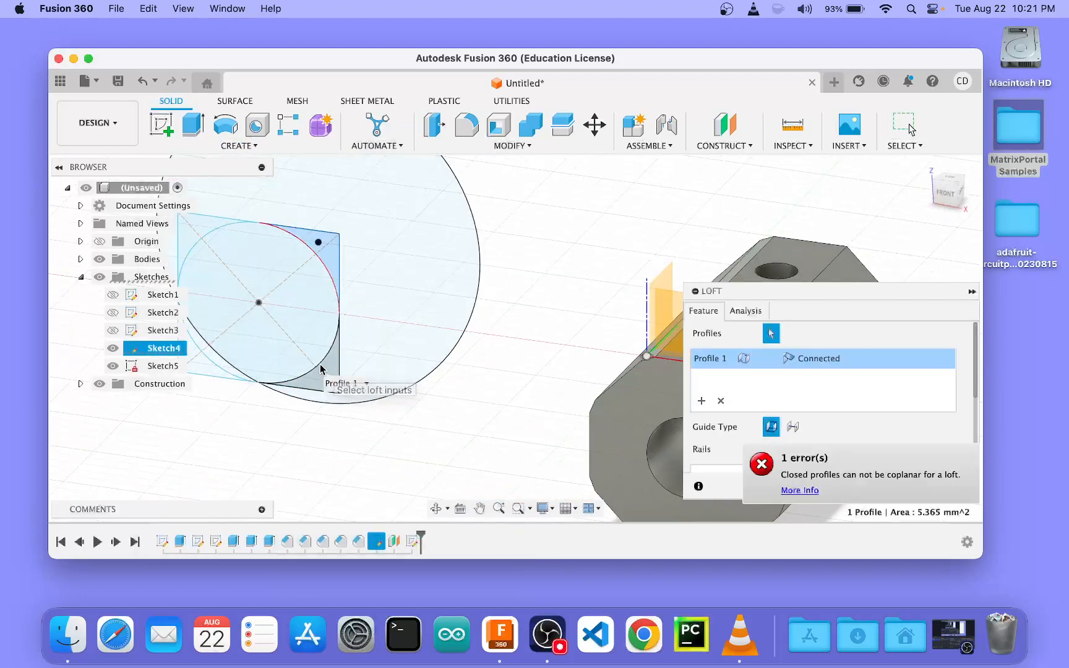
pyautogui.click(205, 374)
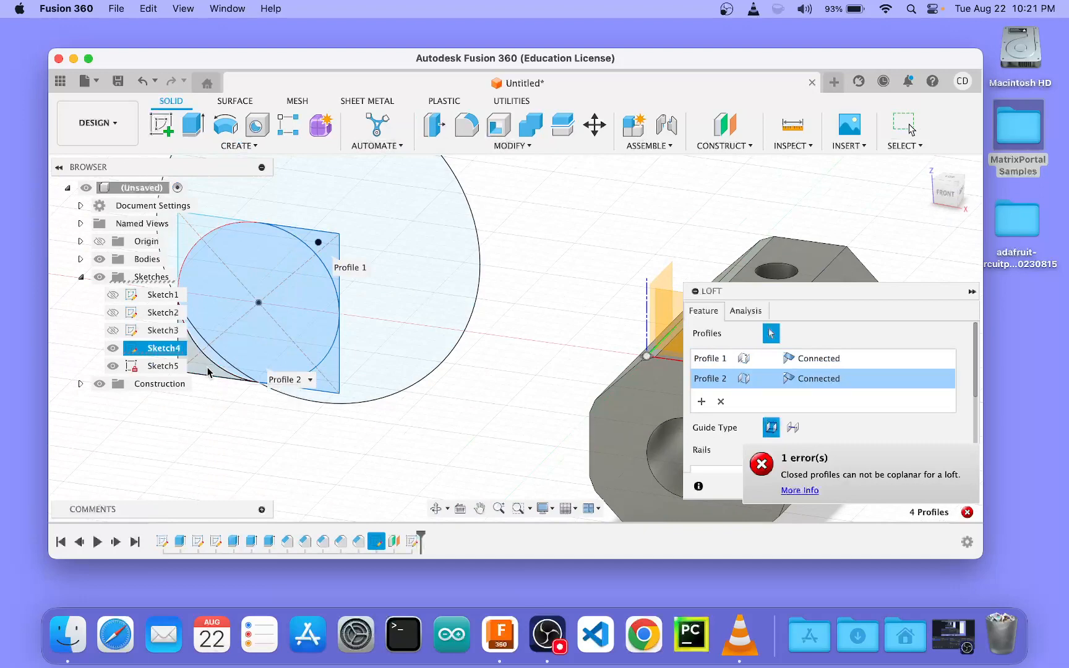
pyautogui.click(195, 230)
pyautogui.keyDown('shift'); pyautogui.moveTo(548, 225); pyautogui.dragTo(403, 312, button='middle'); pyautogui.keyUp('shift')
pyautogui.click(419, 253)
pyautogui.keyDown('shift'); pyautogui.moveTo(328, 303); pyautogui.dragTo(485, 374, button='middle'); pyautogui.keyUp('shift')
pyautogui.press('Escape')
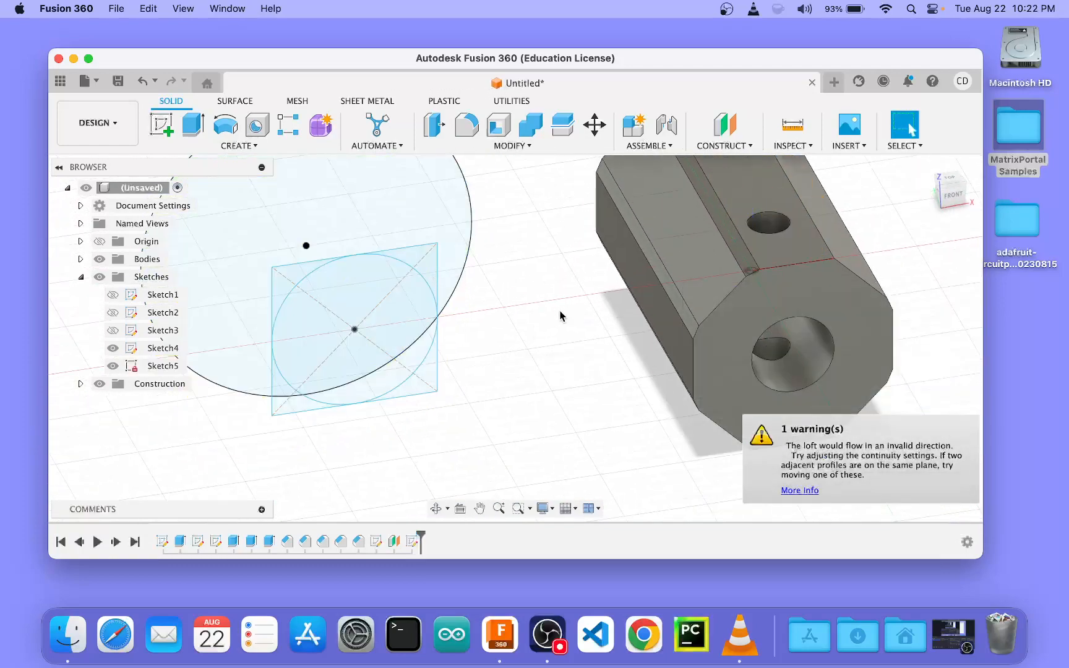
# Step: Edit Sketch4 to delete the 10 mm circle inside the square, and finish the sketch
pyautogui.keyDown('shift'); pyautogui.moveTo(561, 315); pyautogui.dragTo(230, 370, button='middle'); pyautogui.keyUp('shift')
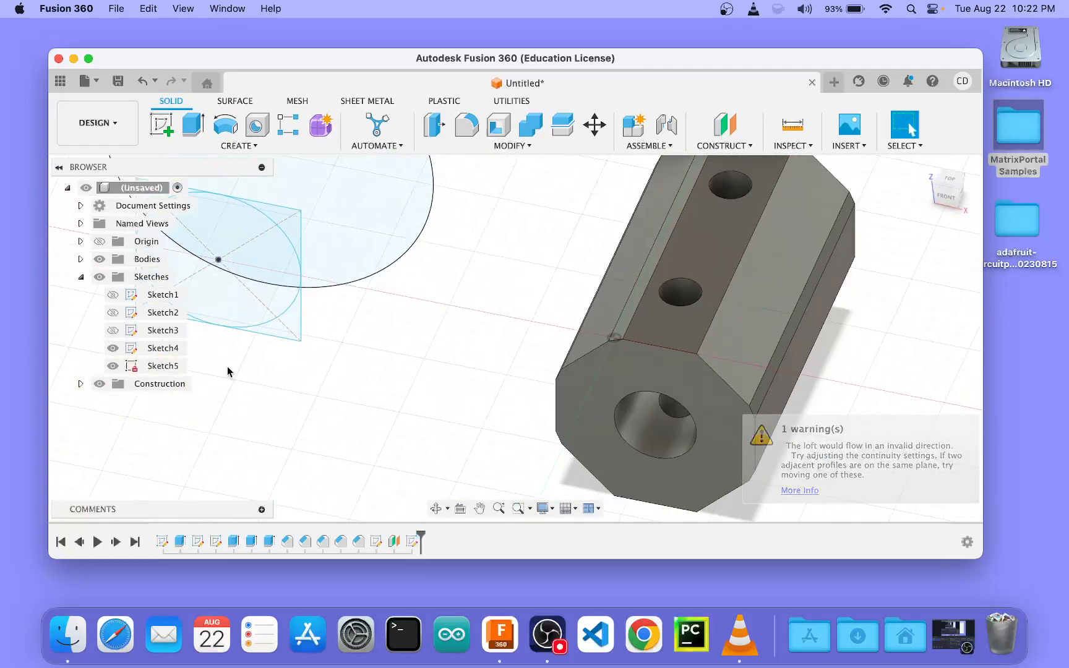
pyautogui.rightClick(163, 350)
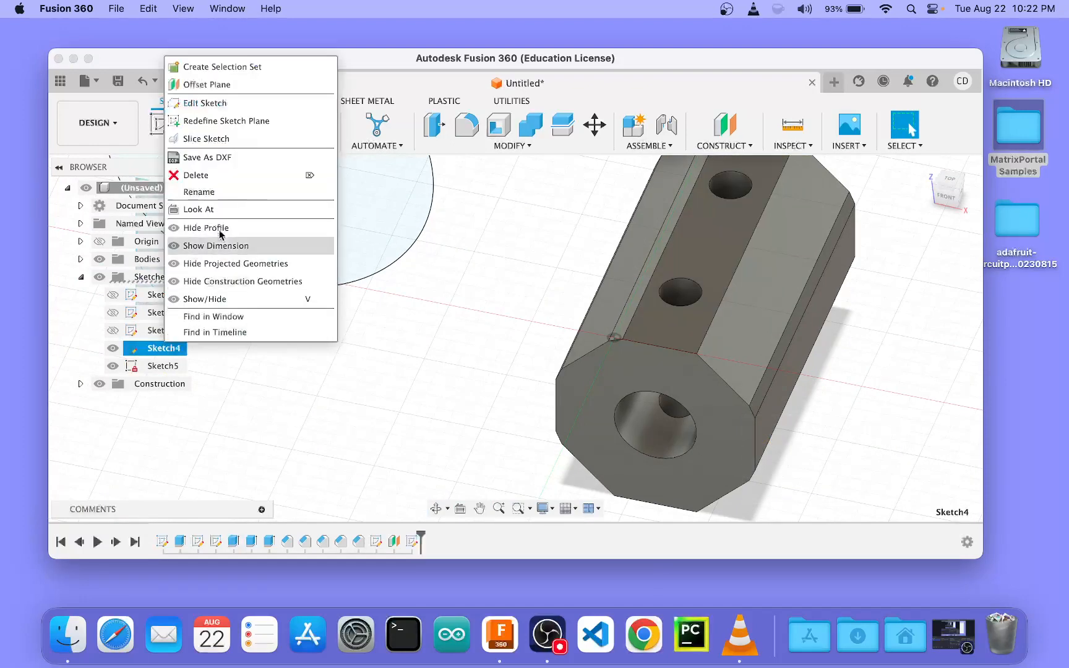
pyautogui.click(212, 107)
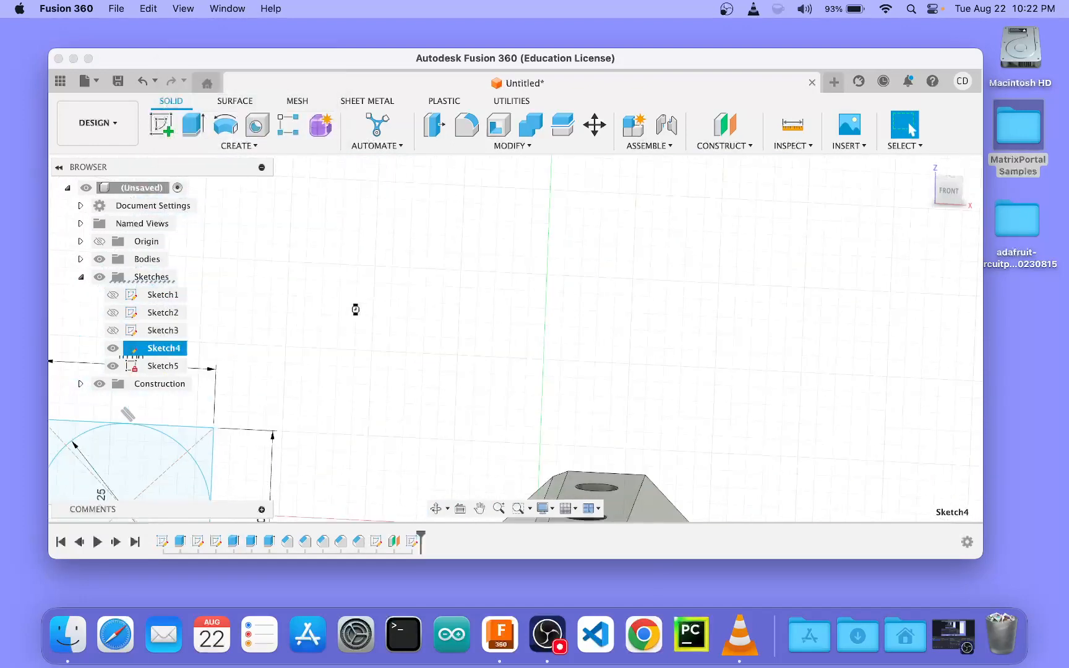
pyautogui.click(371, 425)
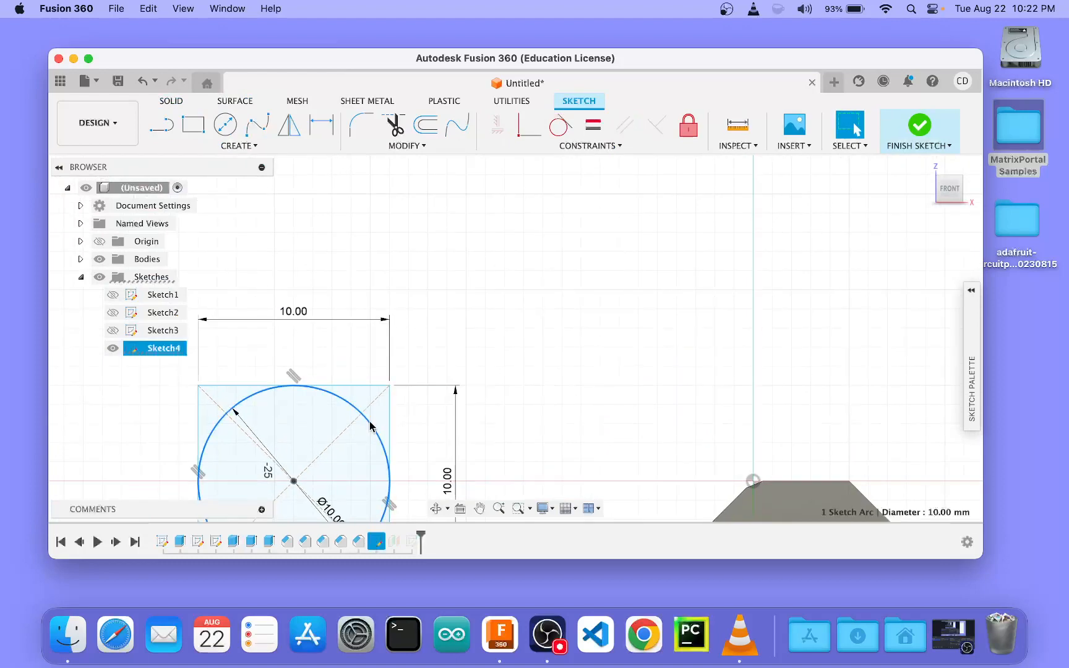
pyautogui.press('Delete')
pyautogui.click(919, 126)
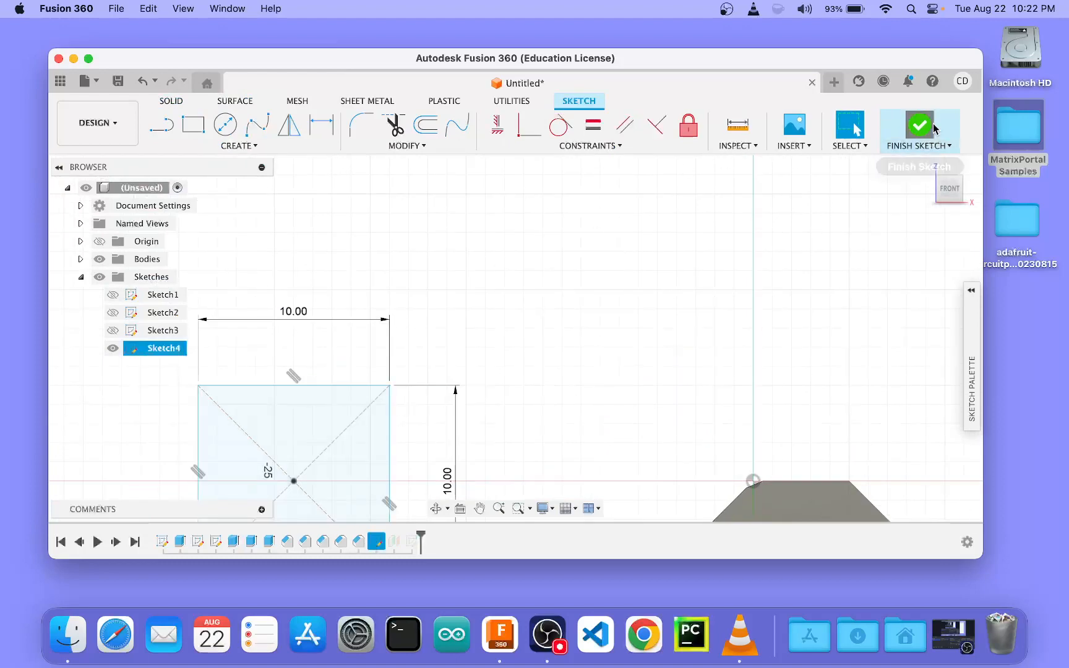
# Step: Loft a solid from the 10 mm square in Sketch4 to the large circle in Sketch5
pyautogui.moveTo(744, 243)
pyautogui.keyDown('shift'); pyautogui.mouseDown(button='middle')
pyautogui.moveTo(542, 291)
pyautogui.moveTo(518, 372)
pyautogui.moveTo(589, 248)
pyautogui.mouseUp(button='middle'); pyautogui.keyUp('shift')
pyautogui.click(395, 543)
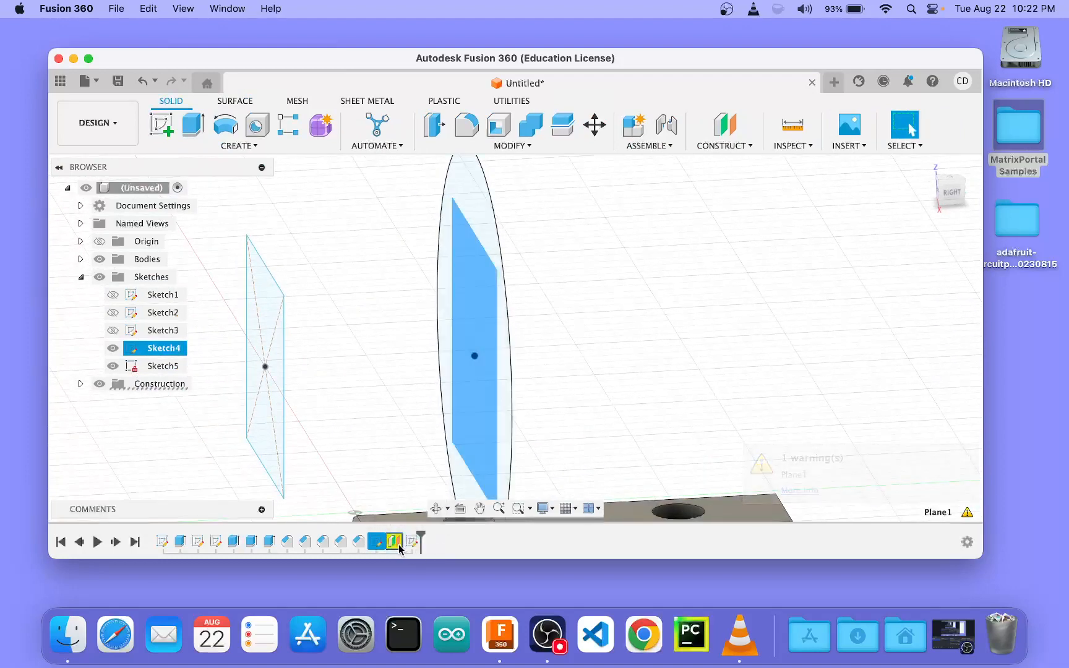
pyautogui.click(399, 545)
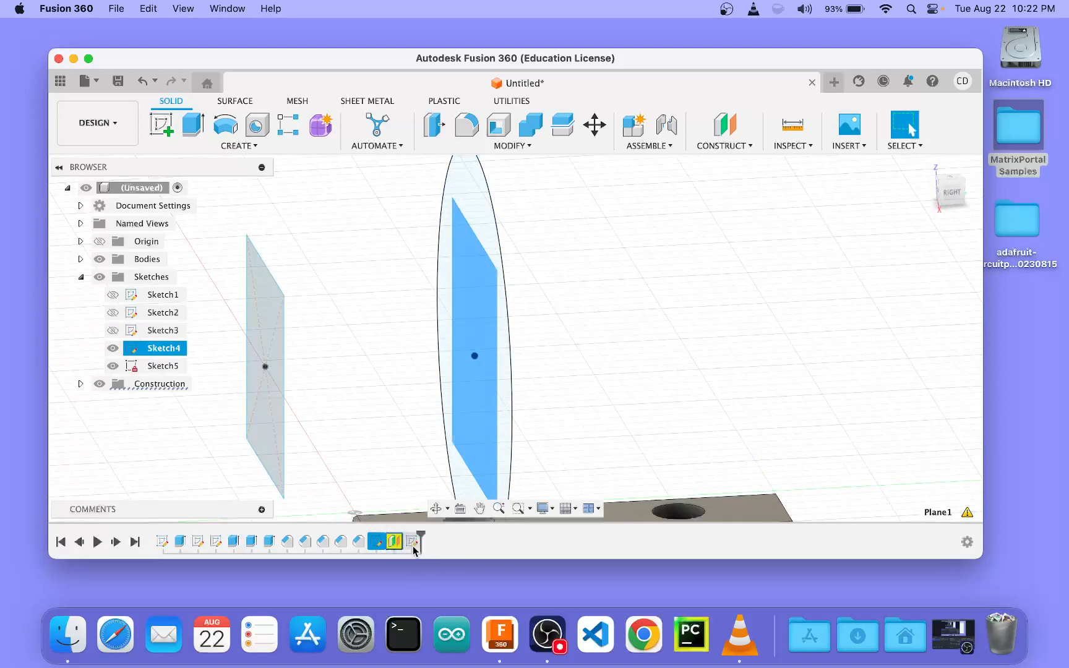
pyautogui.click(413, 543)
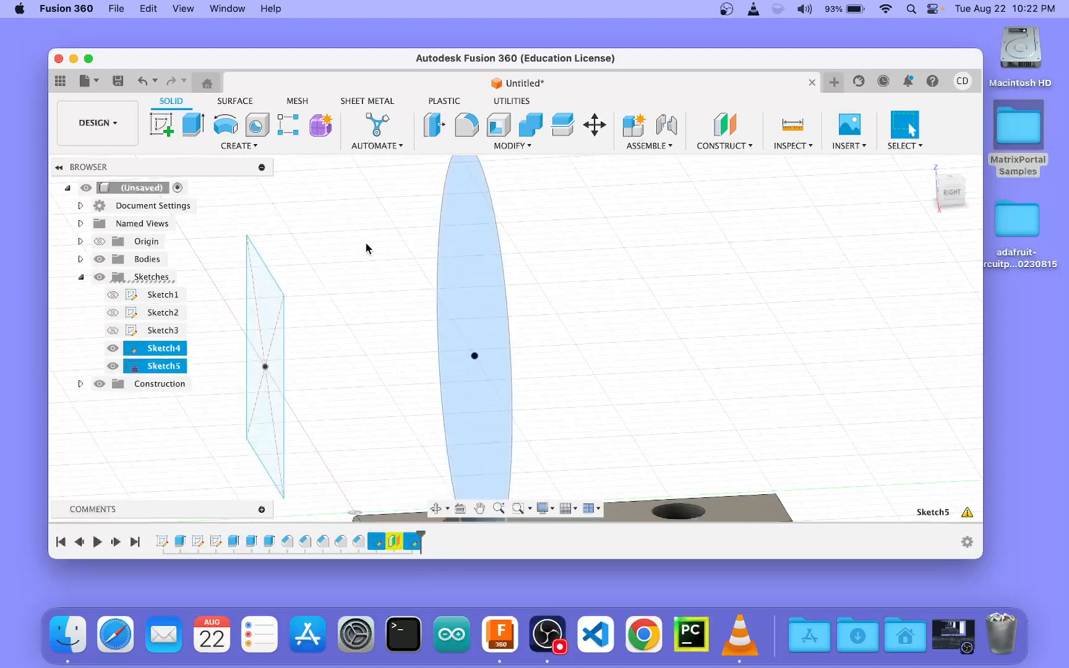
pyautogui.click(237, 145)
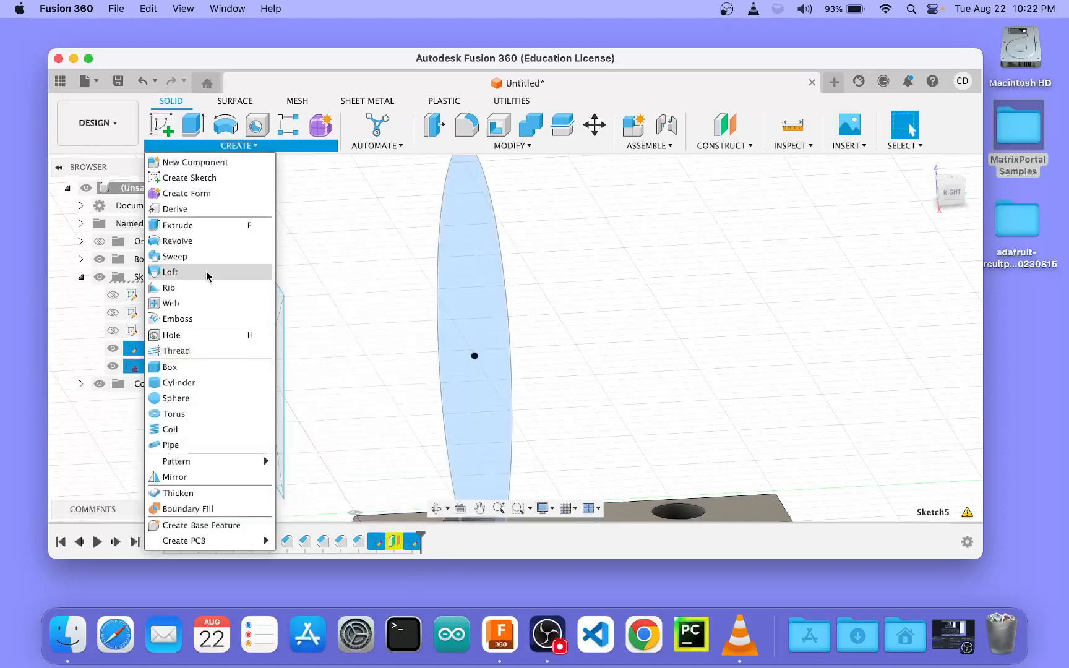
pyautogui.click(207, 274)
pyautogui.click(274, 326)
pyautogui.click(495, 301)
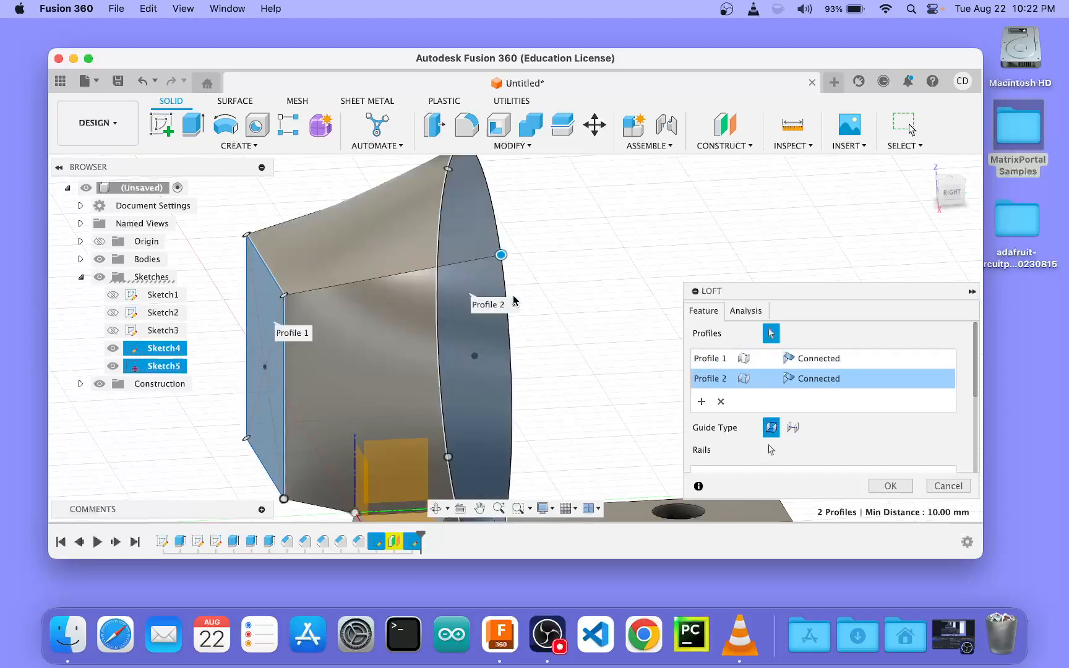
pyautogui.press('Return')
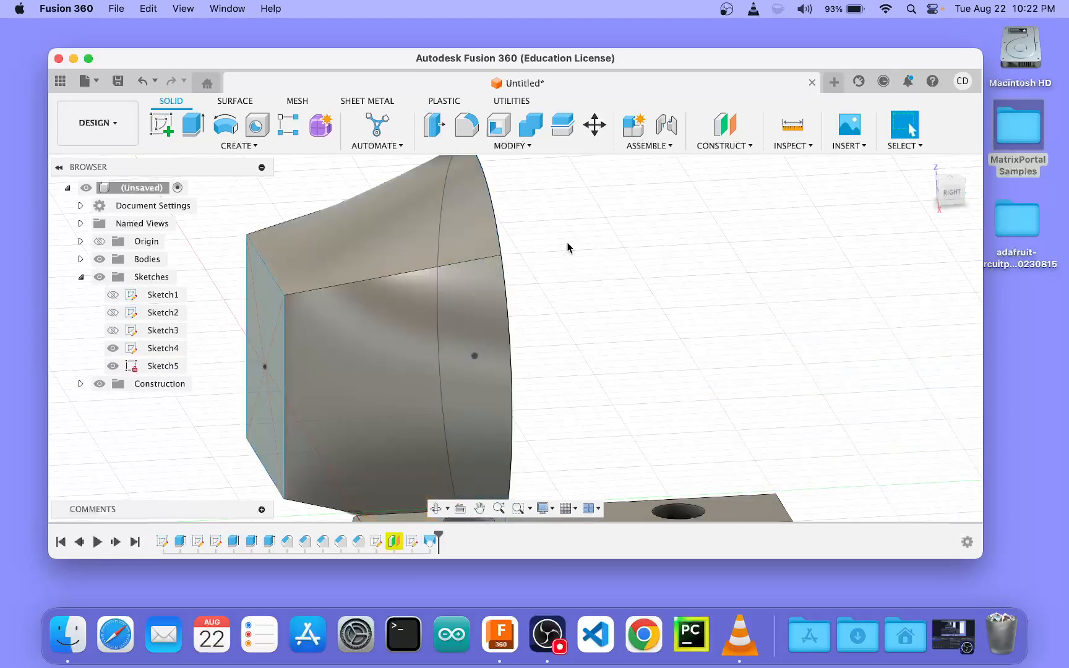
# Step: Fillet the loft's upper-right corner edge, as seen from the square face, with a 4 mm radius
pyautogui.scroll(-5, 514, 243)
pyautogui.keyDown('shift'); pyautogui.moveTo(549, 206); pyautogui.dragTo(657, 204, button='middle'); pyautogui.keyUp('shift')
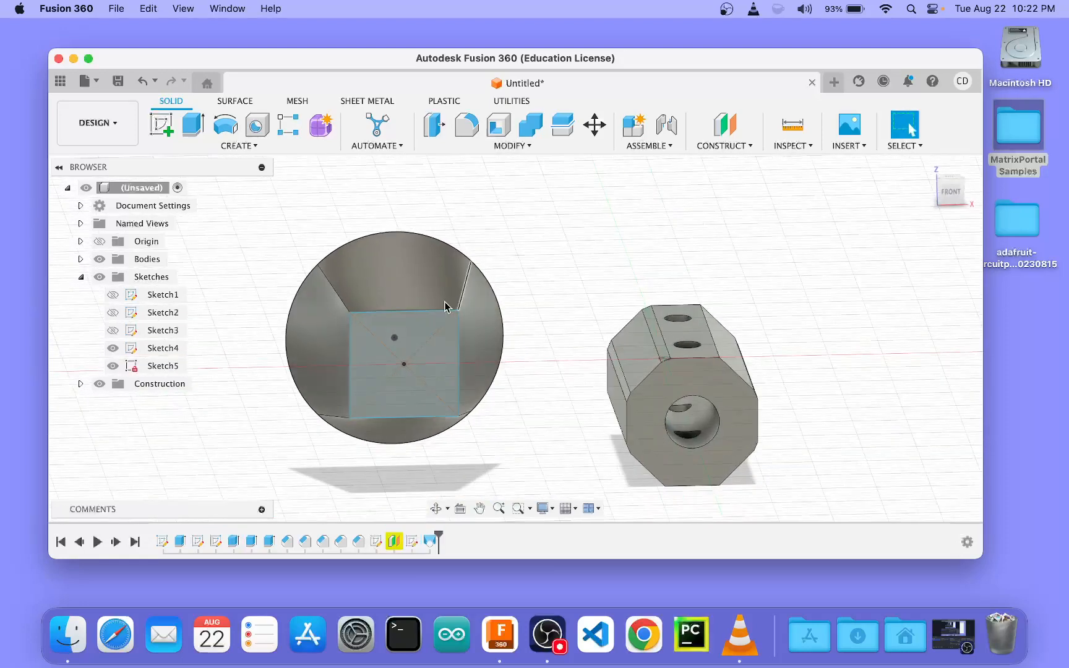
pyautogui.moveTo(384, 221)
pyautogui.keyDown('shift'); pyautogui.mouseDown(button='middle')
pyautogui.moveTo(332, 226)
pyautogui.moveTo(379, 205)
pyautogui.moveTo(356, 215)
pyautogui.moveTo(372, 235)
pyautogui.mouseUp(button='middle'); pyautogui.keyUp('shift')
pyautogui.scroll(10, 436, 290)
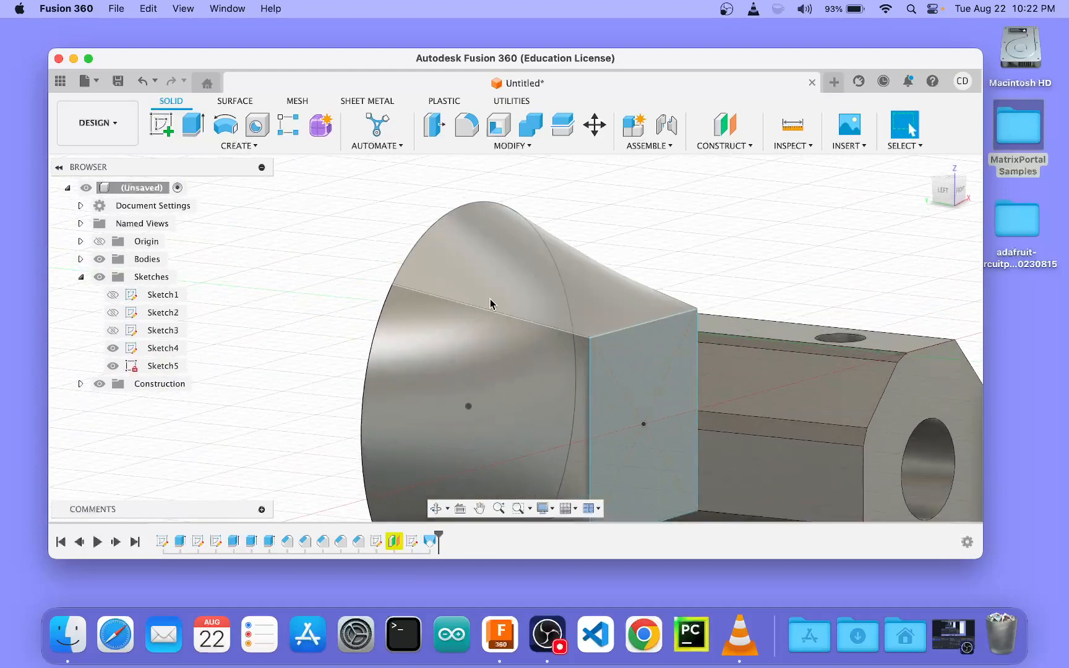
pyautogui.keyDown('shift'); pyautogui.moveTo(699, 231); pyautogui.dragTo(802, 233, button='middle'); pyautogui.keyUp('shift')
pyautogui.press('q')
pyautogui.click(741, 266)
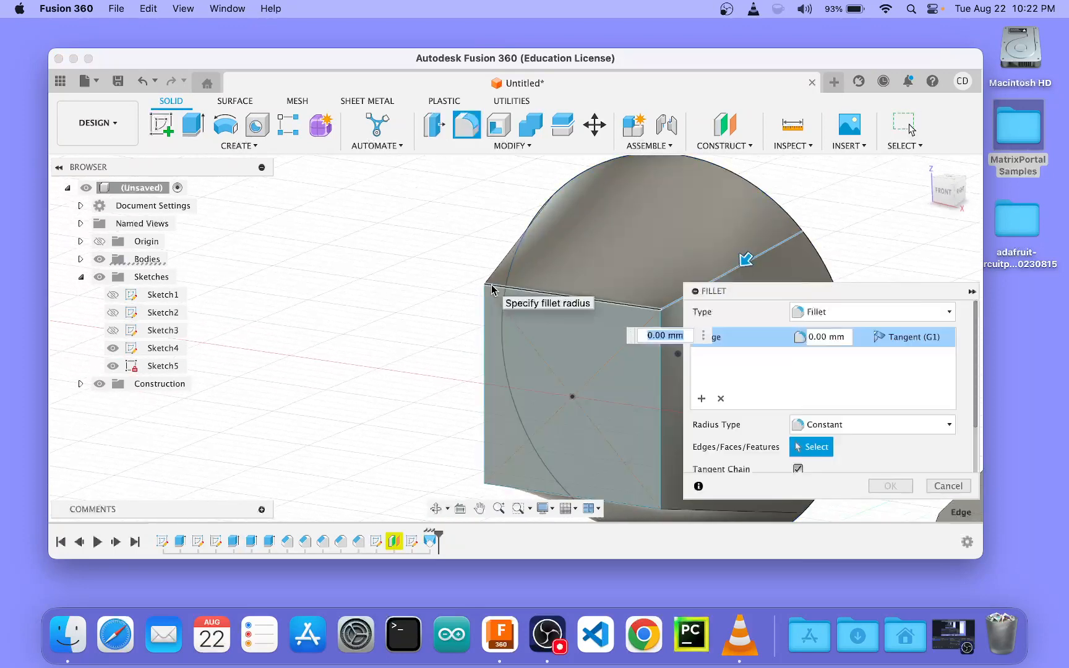
pyautogui.write('6')
pyautogui.press('Return')
# Step: Fillet the loft's upper-left corner edge, as seen from the square face, with a 5 mm radius
pyautogui.keyDown('shift'); pyautogui.moveTo(444, 243); pyautogui.dragTo(544, 238, button='middle'); pyautogui.keyUp('shift')
pyautogui.press('q')
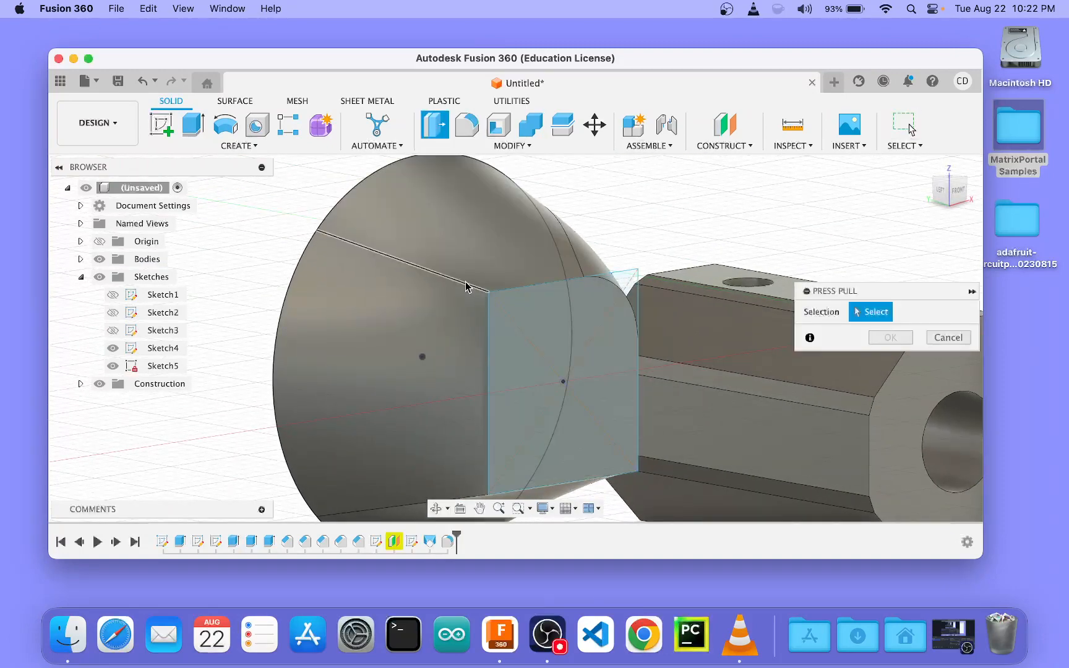
pyautogui.click(465, 286)
pyautogui.write('10')
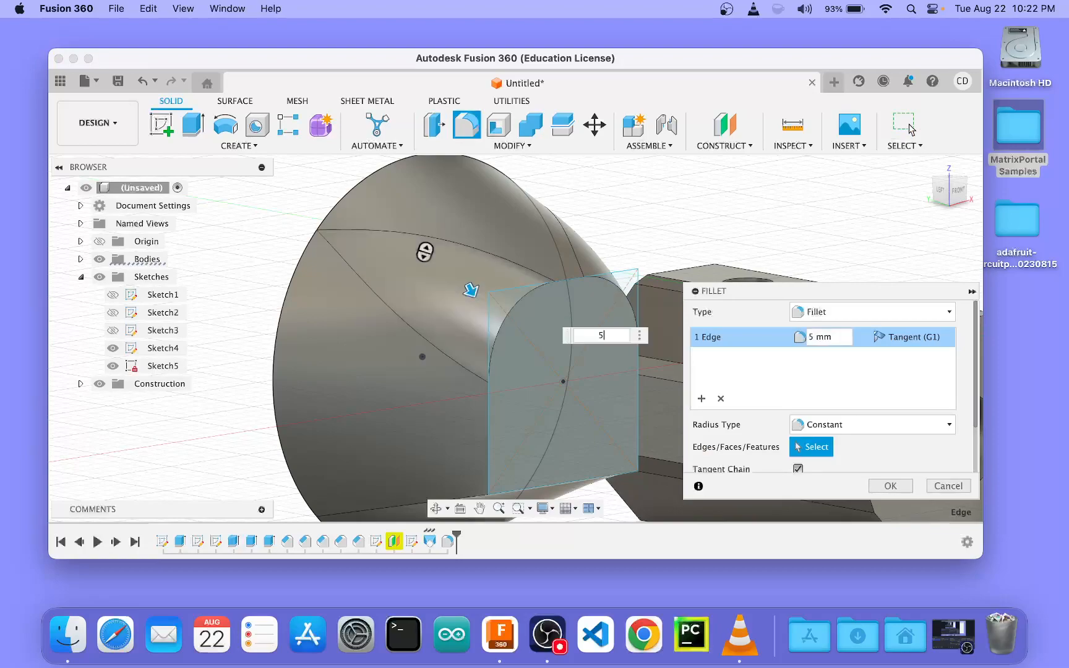
pyautogui.press('Return')
# Step: Fillet the loft's lower-left corner edge with the same radius as the upper-left one
pyautogui.scroll(-5, 321, 314)
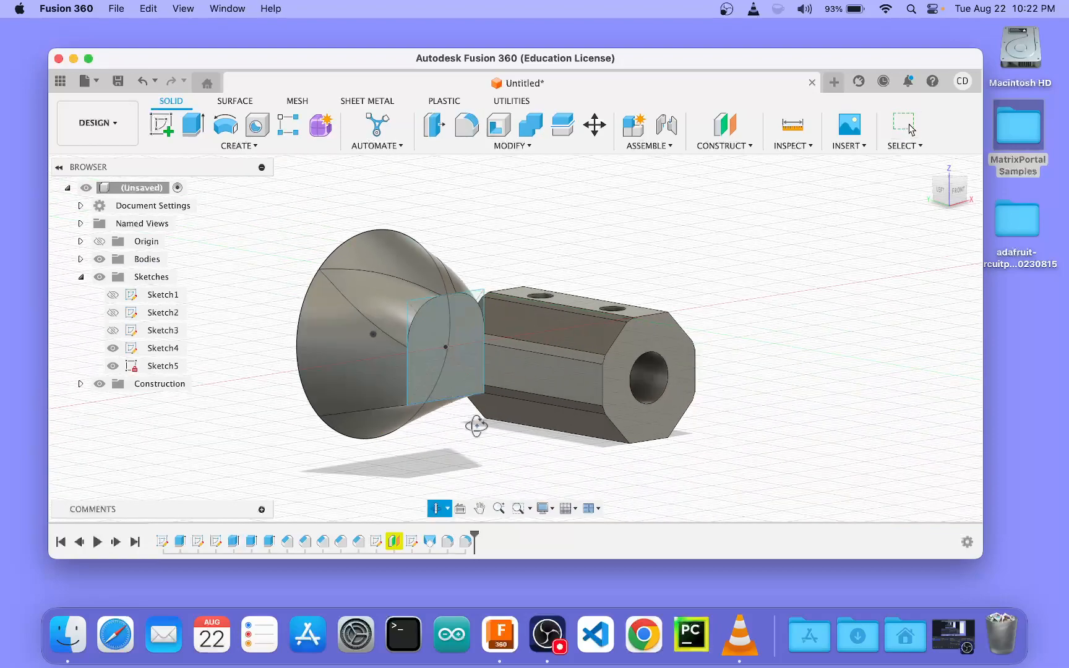
pyautogui.keyDown('shift'); pyautogui.moveTo(473, 425); pyautogui.dragTo(458, 402, button='middle'); pyautogui.keyUp('shift')
pyautogui.press('q')
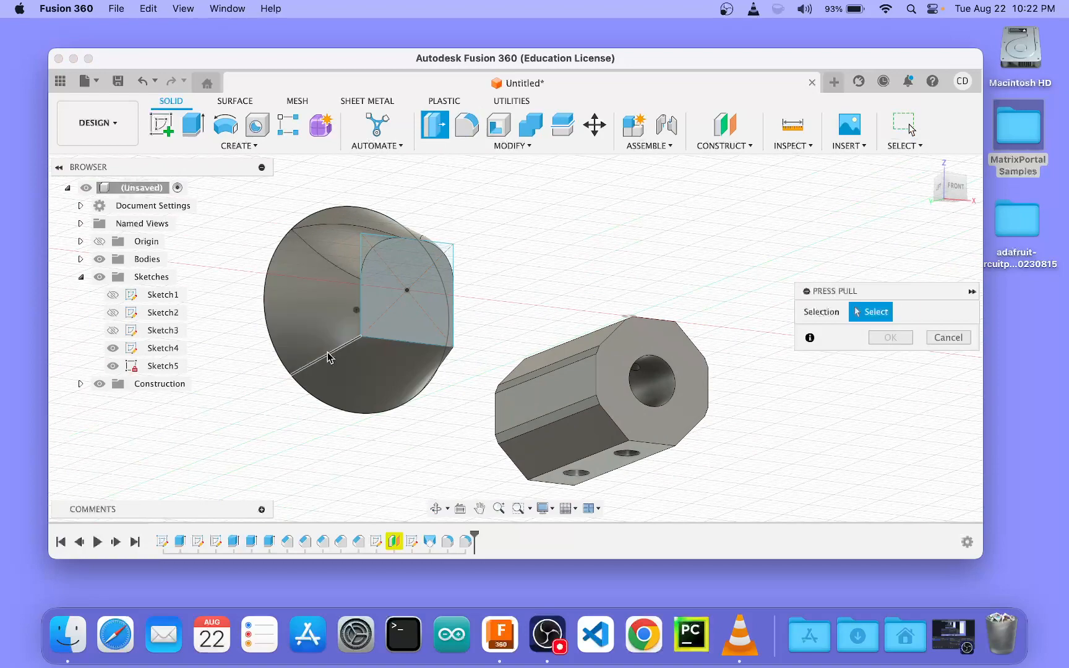
pyautogui.click(325, 358)
pyautogui.write('10')
pyautogui.press('Return')
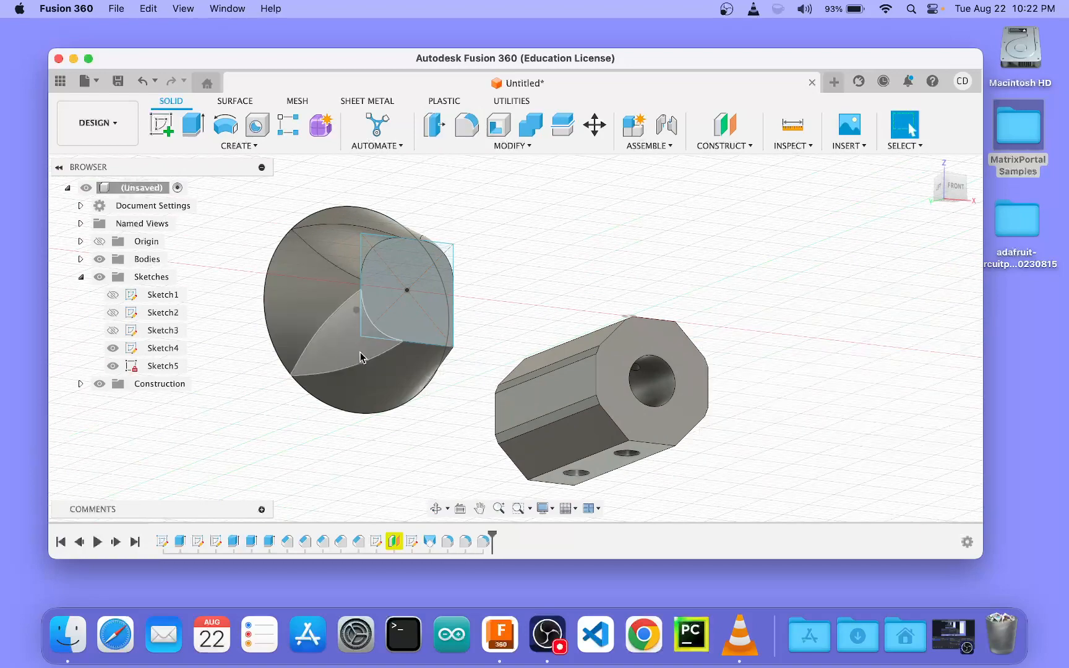
# Step: Fillet the remaining lower-right corner edge of the loft with the same radius as the lower-left one
pyautogui.keyDown('shift'); pyautogui.moveTo(510, 314); pyautogui.dragTo(444, 327, button='middle'); pyautogui.keyUp('shift')
pyautogui.press('q')
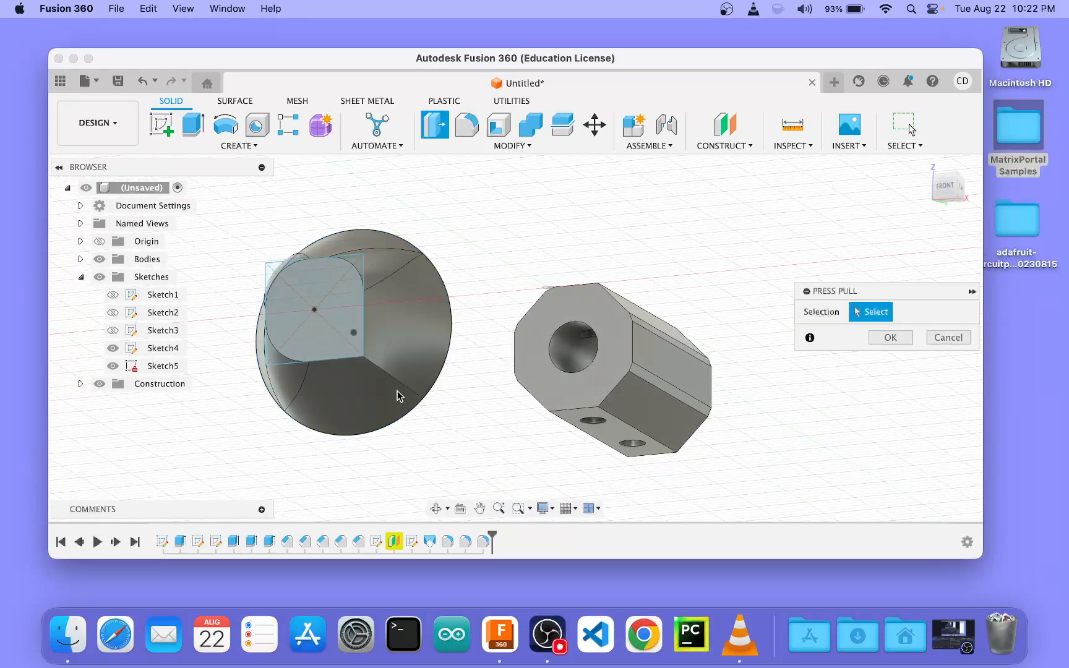
pyautogui.click(393, 380)
pyautogui.write('10')
pyautogui.press('Return')
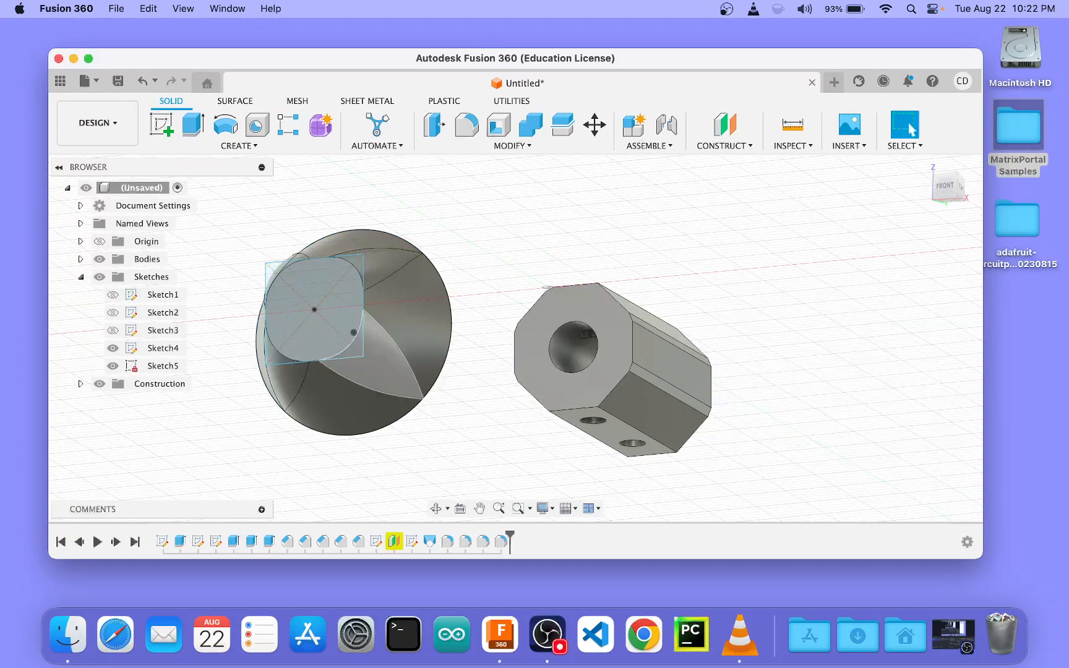
# Step: Hide the whole Sketches folder so that only the bodies are displayed
pyautogui.scroll(-3, 383, 348)
pyautogui.click(100, 278)
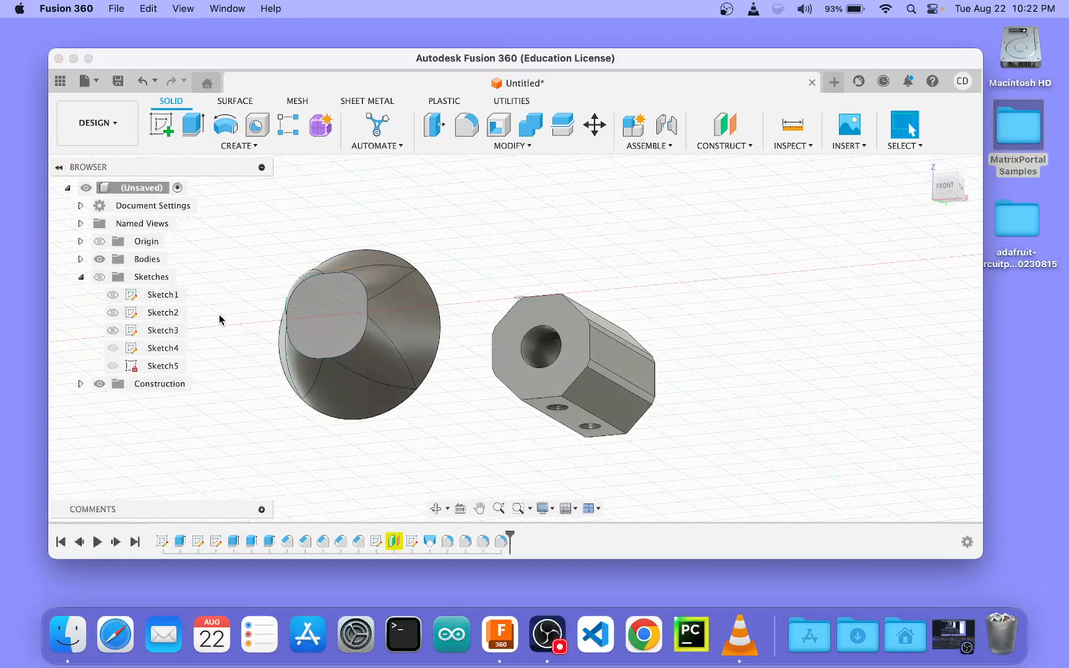
pyautogui.moveTo(219, 317)
pyautogui.keyDown('shift'); pyautogui.mouseDown(button='middle')
pyautogui.moveTo(258, 318)
pyautogui.moveTo(280, 341)
pyautogui.moveTo(265, 377)
pyautogui.moveTo(281, 346)
pyautogui.mouseUp(button='middle'); pyautogui.keyUp('shift')
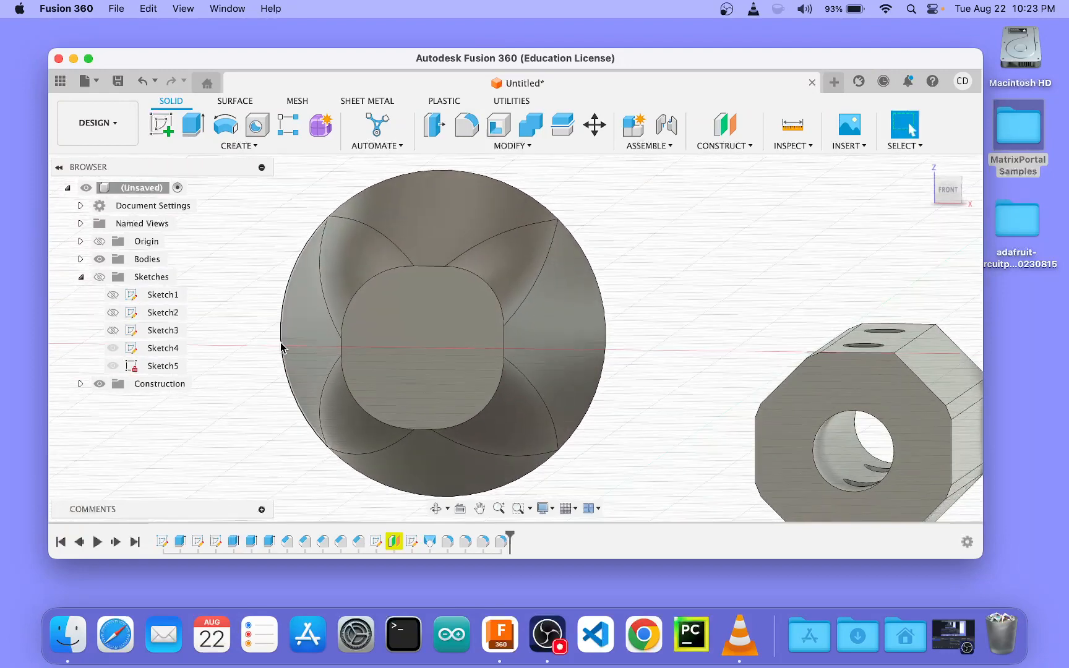
# Step: Edit the first loft fillet, on the upper-right corner edge, and set its radius to 5 mm
pyautogui.rightClick(448, 542)
pyautogui.click(508, 416)
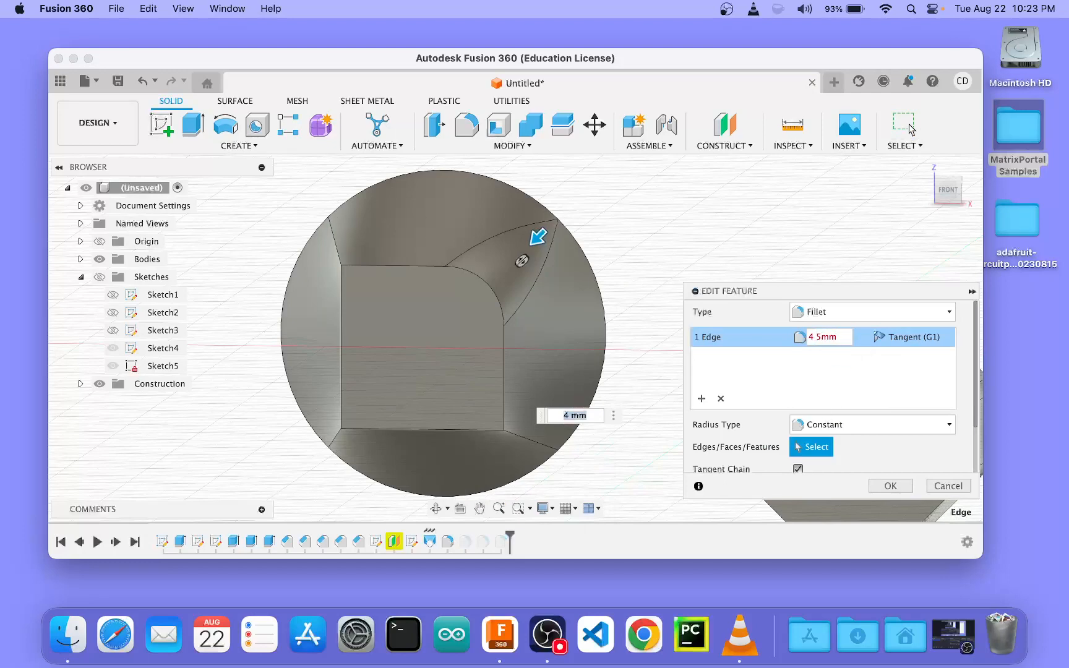
pyautogui.write('5')
pyautogui.press('Return')
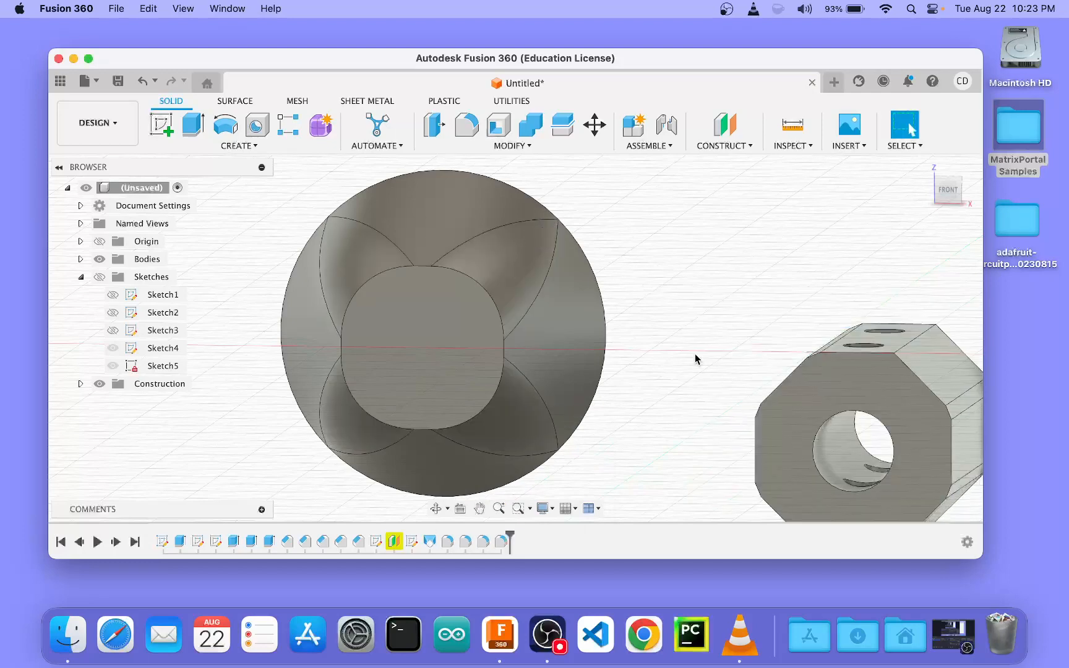
pyautogui.scroll(-3, 632, 320)
pyautogui.keyDown('shift'); pyautogui.moveTo(644, 303); pyautogui.dragTo(649, 378, button='middle'); pyautogui.keyUp('shift')
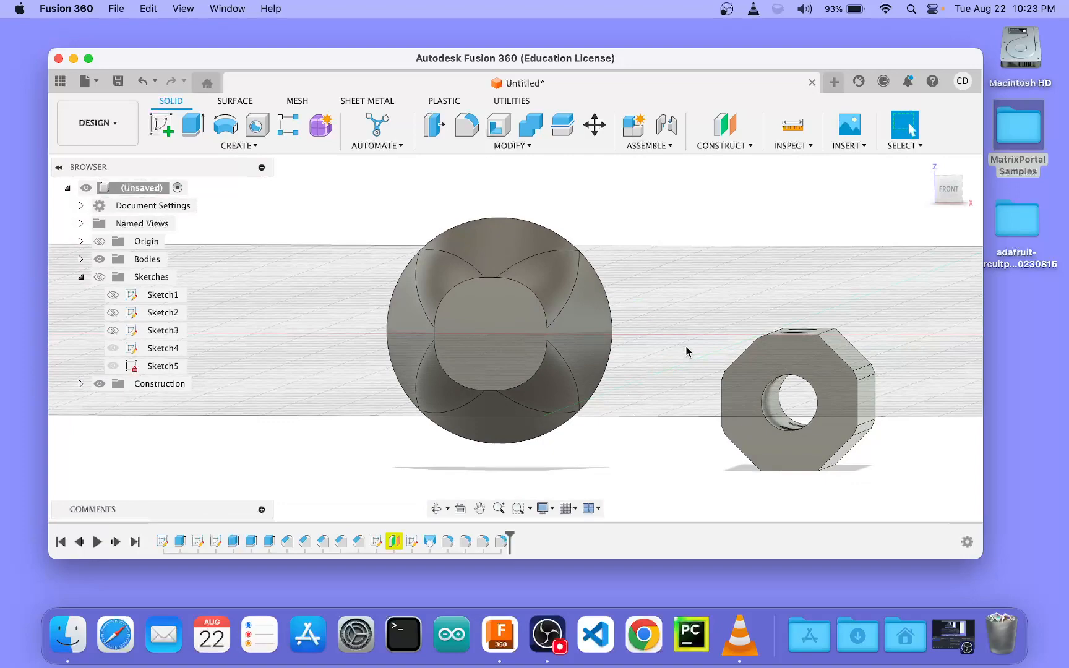
pyautogui.keyDown('shift'); pyautogui.moveTo(685, 346); pyautogui.dragTo(624, 282, button='middle'); pyautogui.keyUp('shift')
pyautogui.scroll(1, 728, 273)
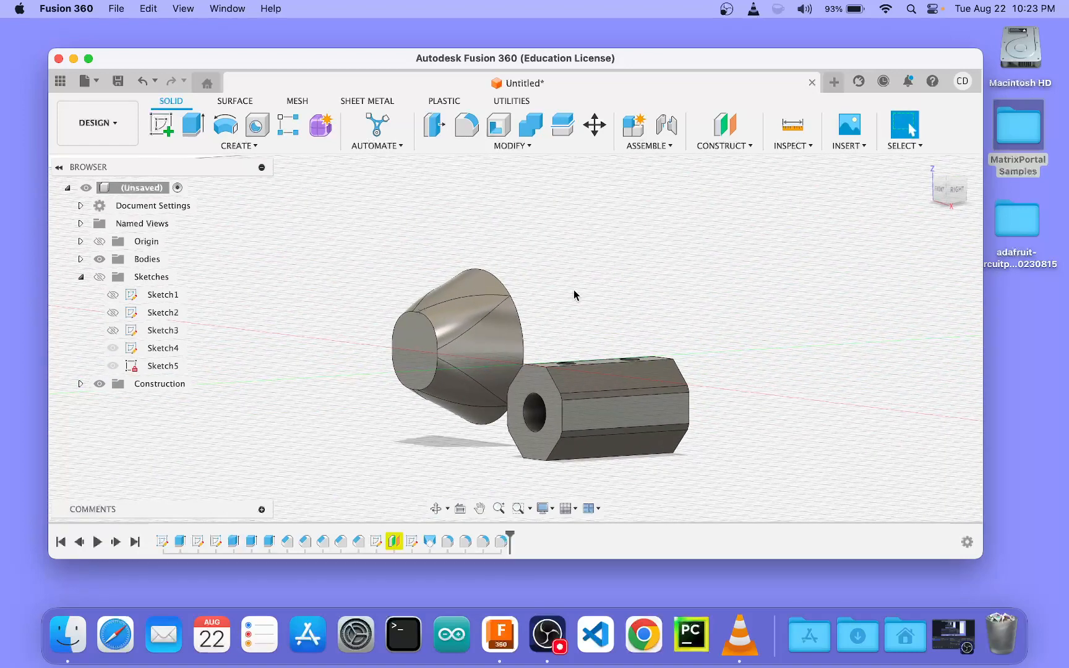